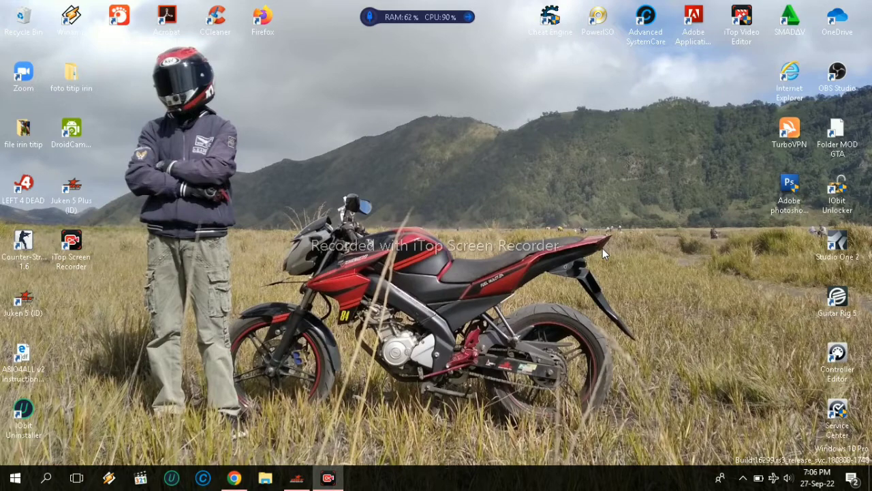
# Switch to JUKEN 5 and open the 0% throttle row of File Data 1's Base Map for graph editing.
pyautogui.moveTo(289, 477)
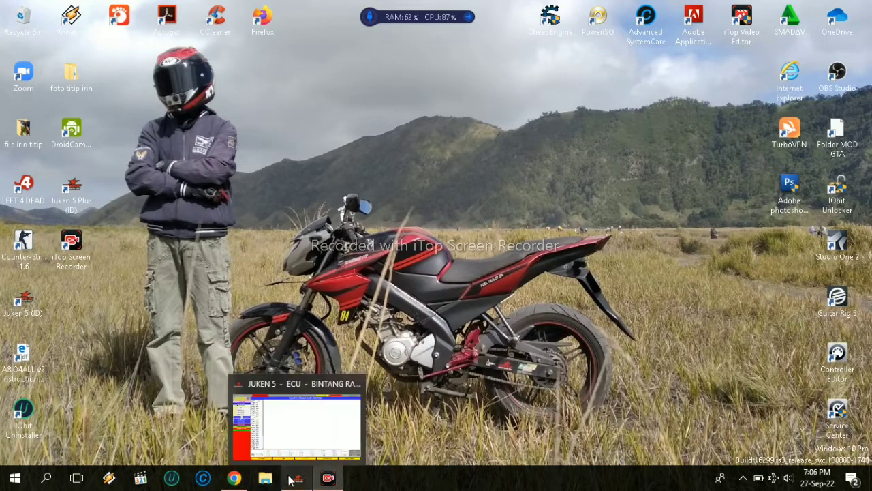
pyautogui.click(302, 431)
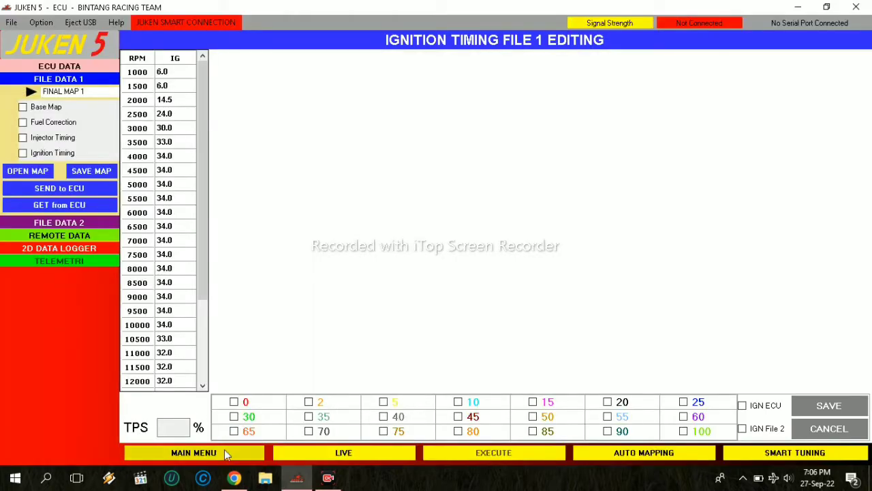
pyautogui.click(224, 449)
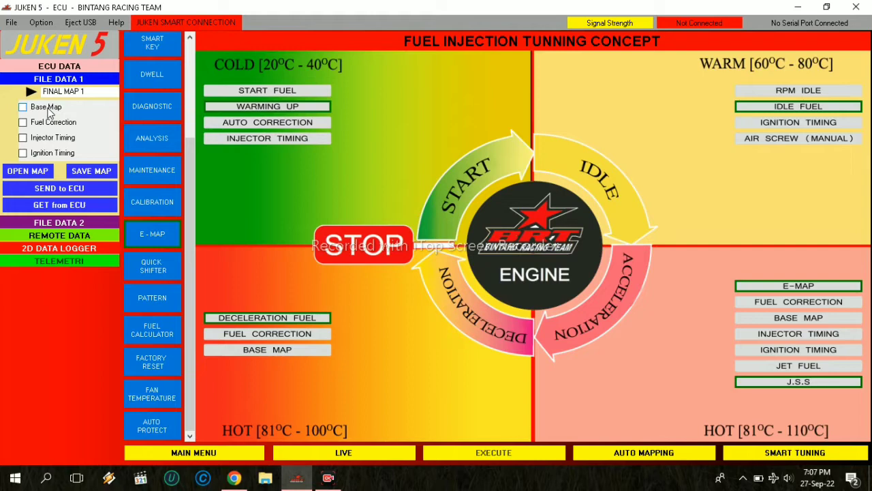
pyautogui.click(49, 109)
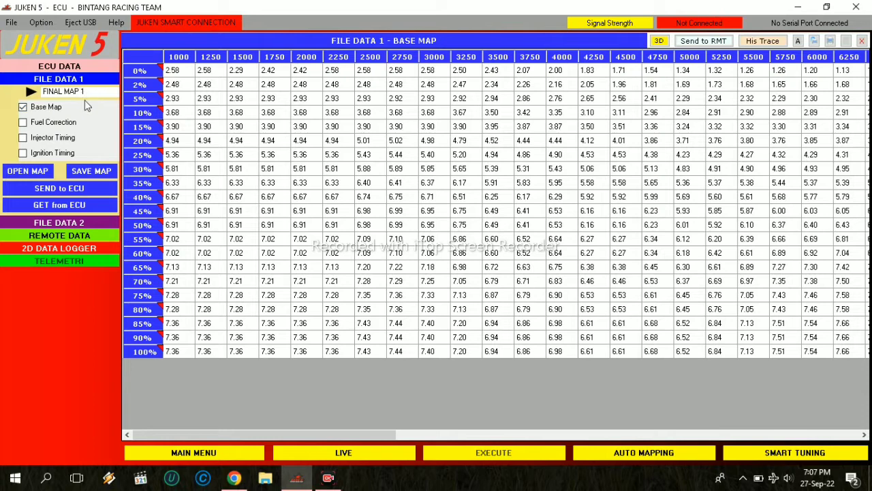
pyautogui.click(145, 71)
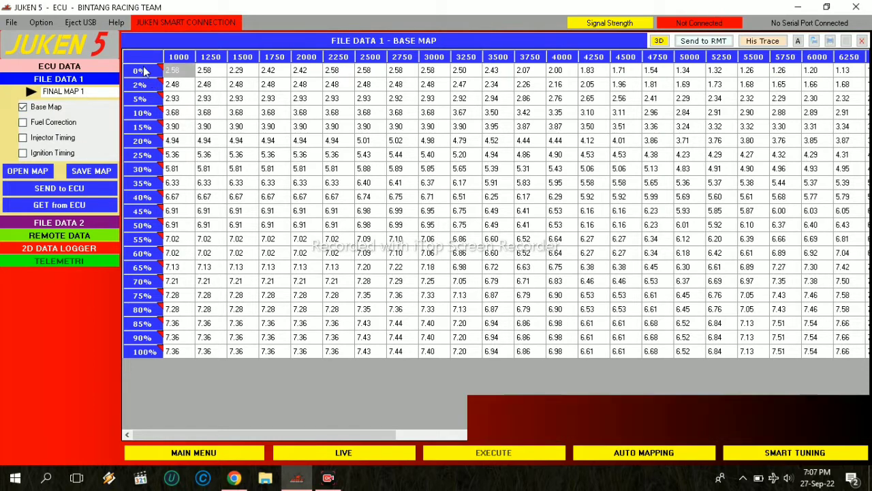
pyautogui.doubleClick(145, 71)
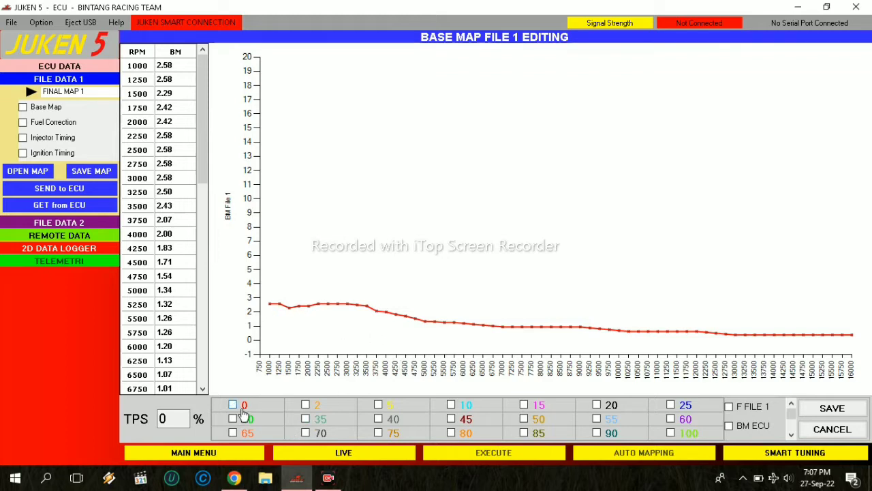
# Adjust the 0% TPS base map curve to 2.52 at 1500 RPM and 2.38 at 3500 RPM.
pyautogui.moveTo(290, 313)
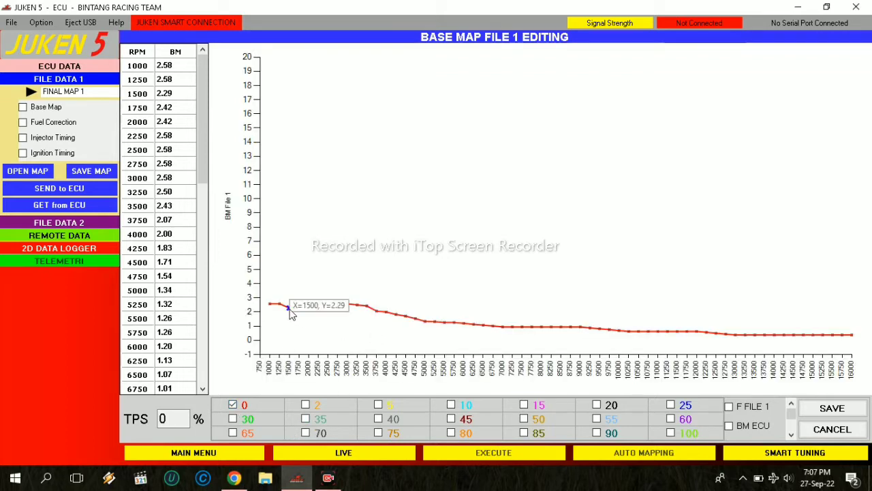
pyautogui.moveTo(291, 314); pyautogui.dragTo(291, 310)
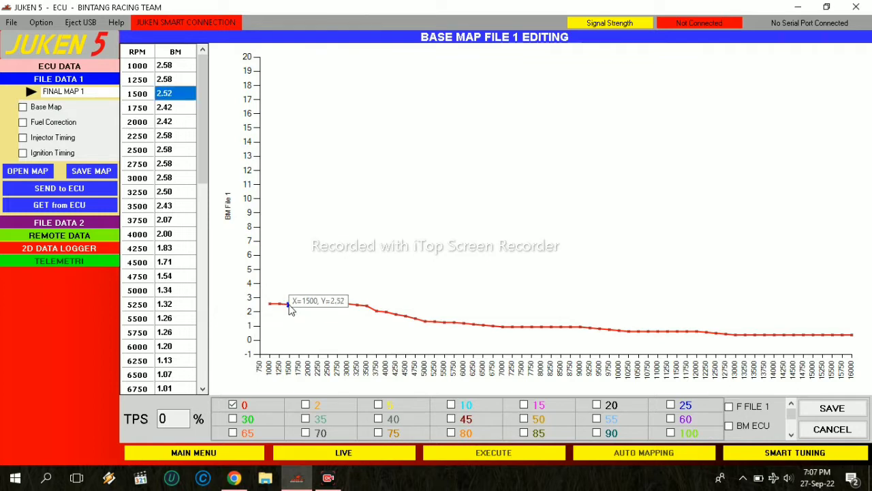
pyautogui.moveTo(367, 308)
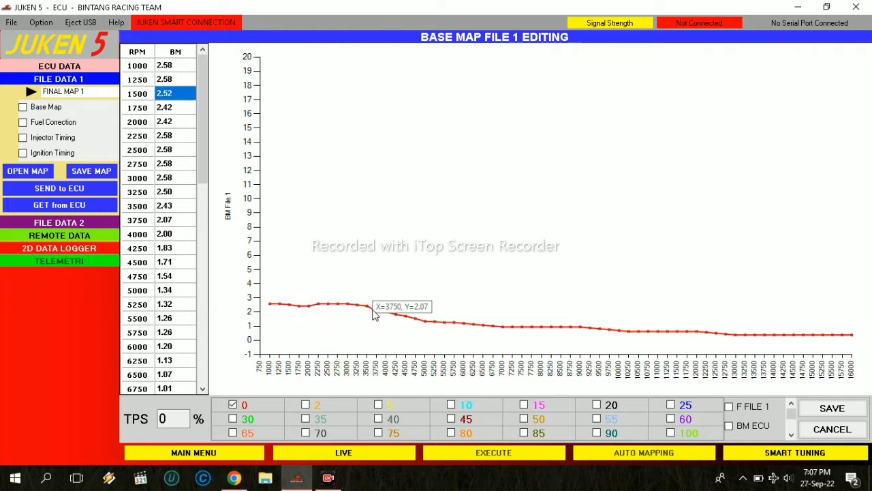
pyautogui.moveTo(367, 308); pyautogui.dragTo(367, 310)
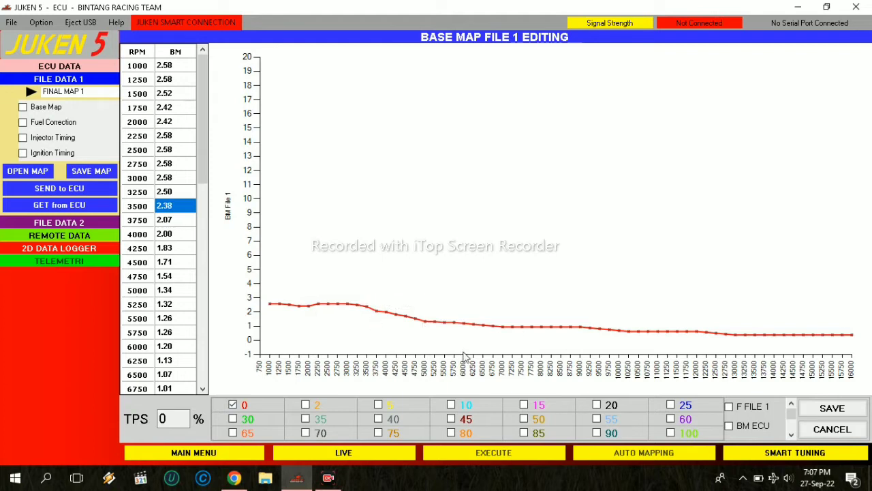
# Display the 2, 5, 10 and 15% TPS curves and slightly raise the 15% curve's point at 4250 RPM.
pyautogui.click(308, 404)
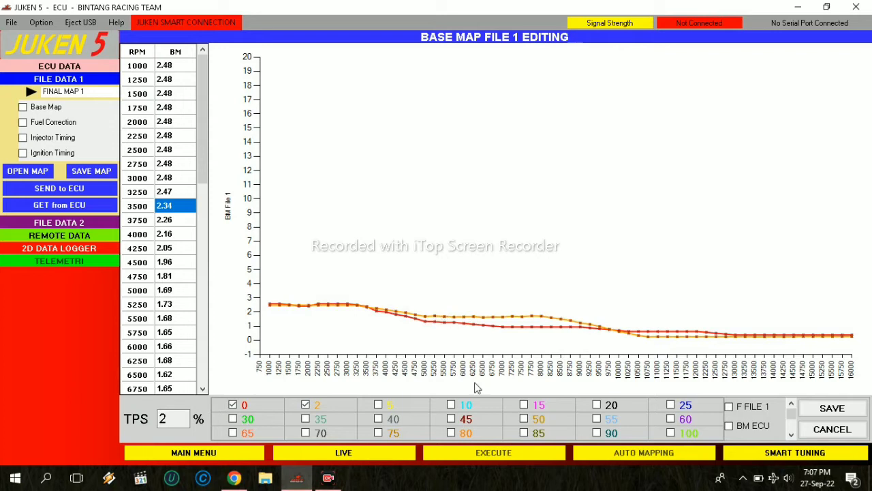
pyautogui.click(380, 405)
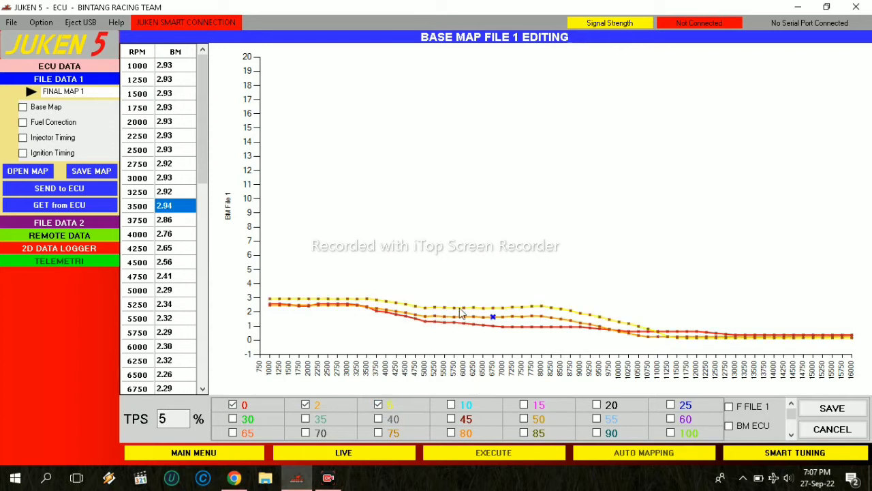
pyautogui.click(451, 405)
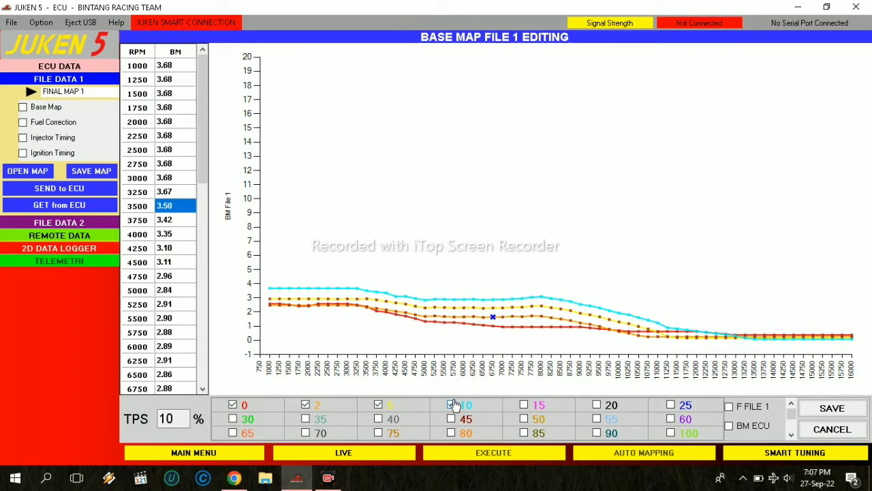
pyautogui.click(537, 406)
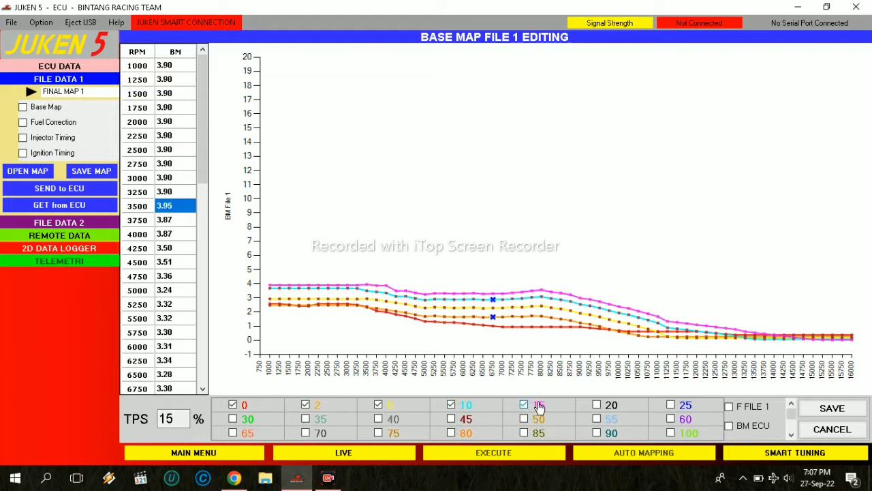
pyautogui.click(394, 290)
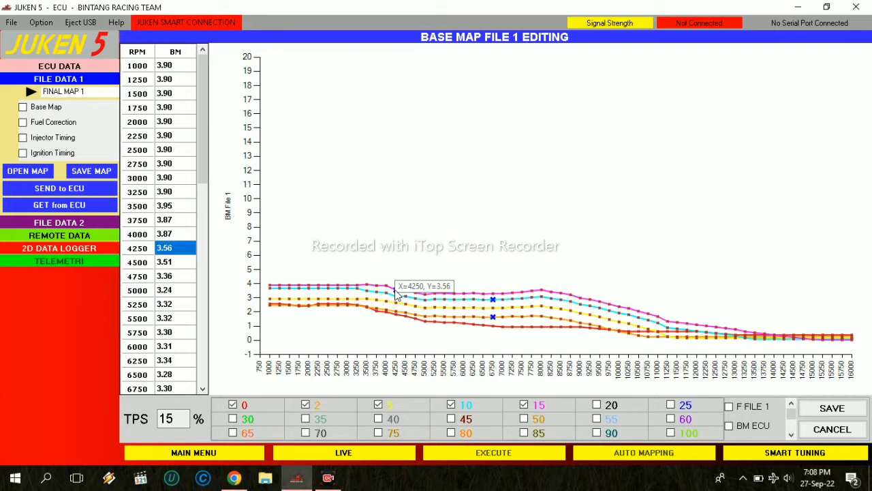
pyautogui.moveTo(395, 290); pyautogui.dragTo(395, 288)
# Display the 20% TPS curve and adjust its point at 4000 RPM to 4.37.
pyautogui.click(597, 405)
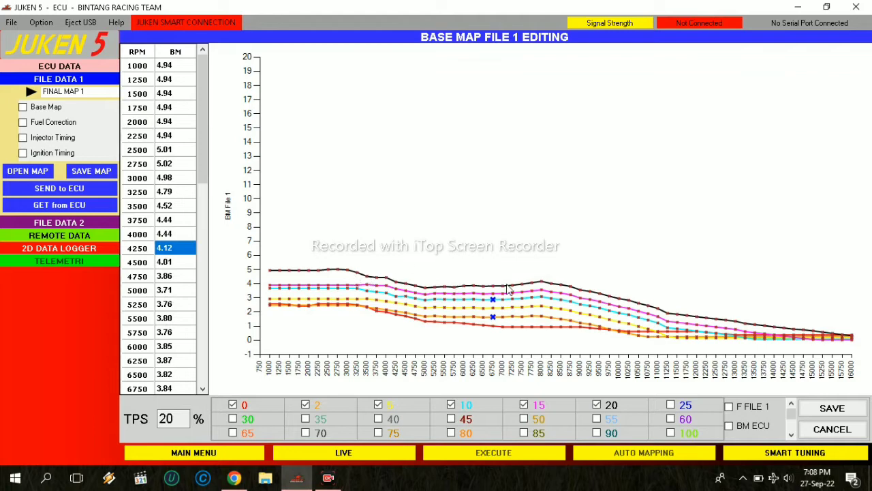
pyautogui.moveTo(393, 286)
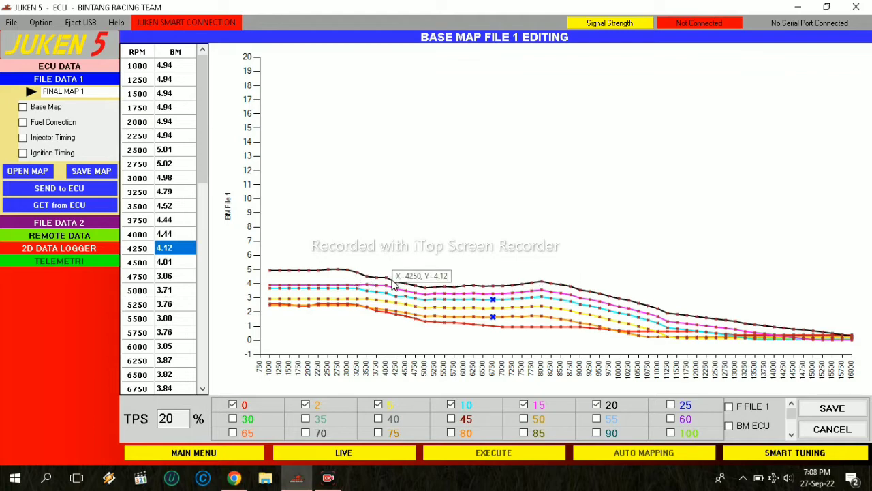
pyautogui.click(386, 278)
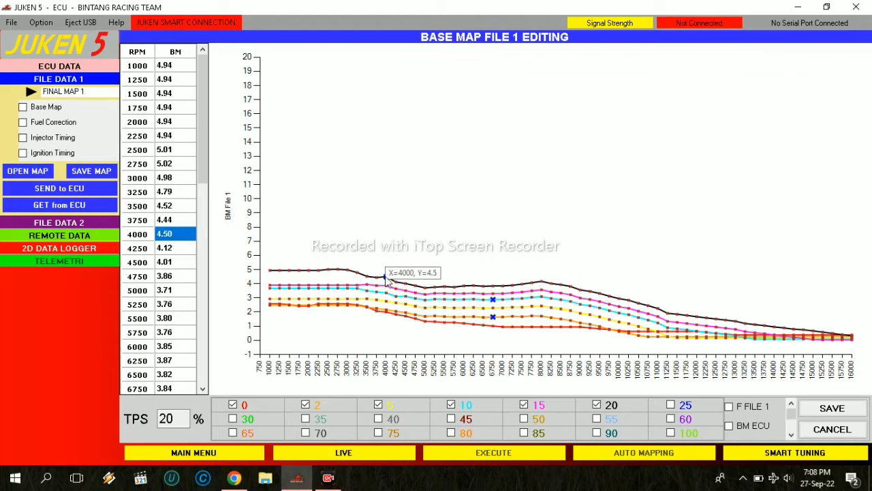
pyautogui.moveTo(385, 277); pyautogui.dragTo(385, 280)
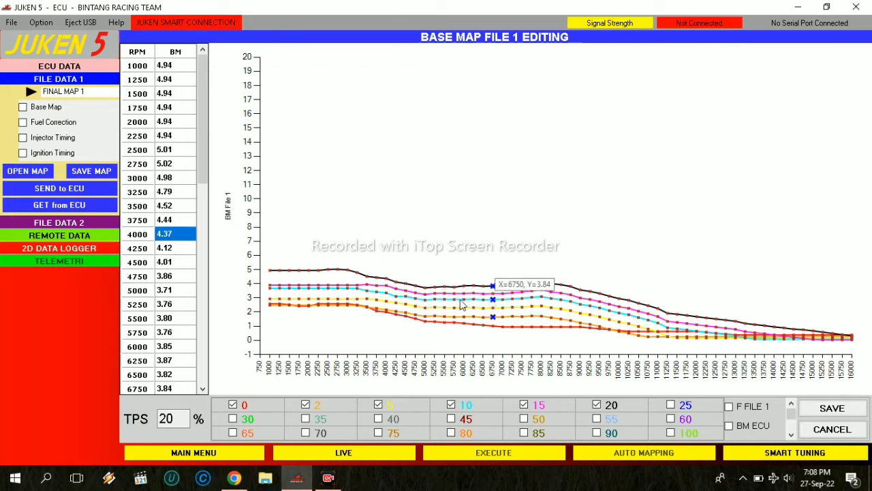
# Display the base map curves for 25, 30, 35, 40, 45 and 50% TPS on the graph.
pyautogui.click(672, 405)
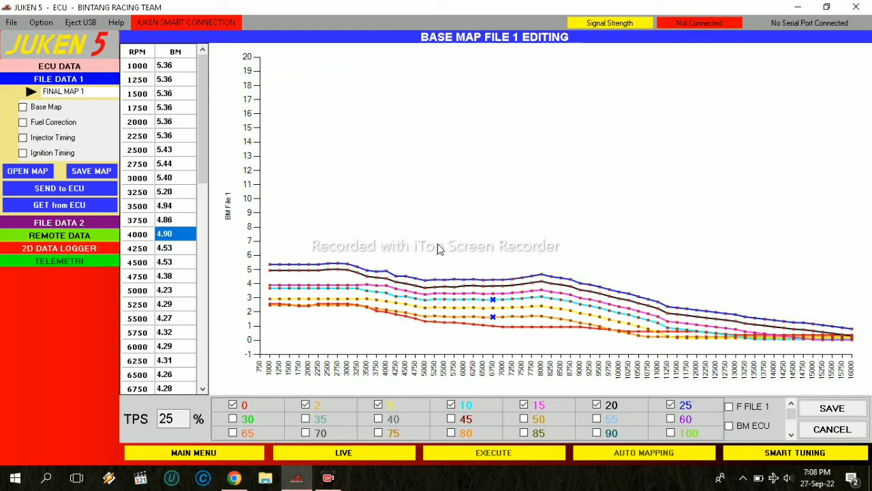
pyautogui.click(258, 421)
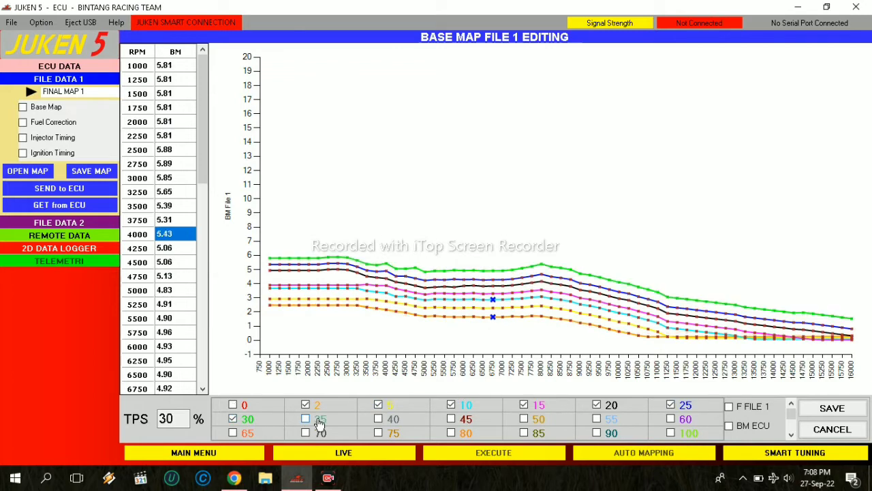
pyautogui.click(320, 423)
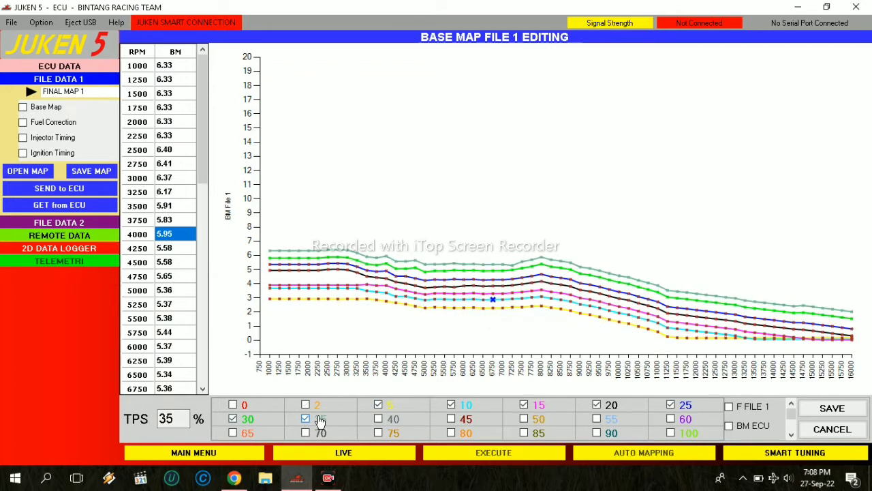
pyautogui.click(376, 421)
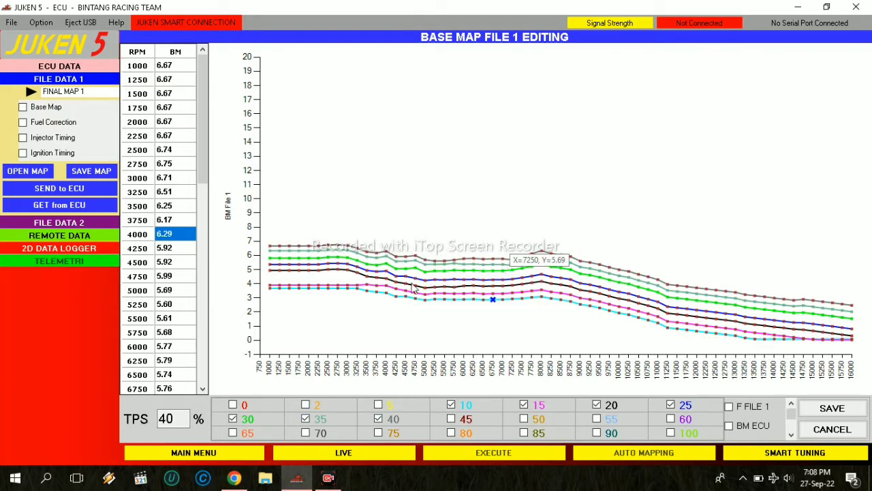
pyautogui.click(451, 419)
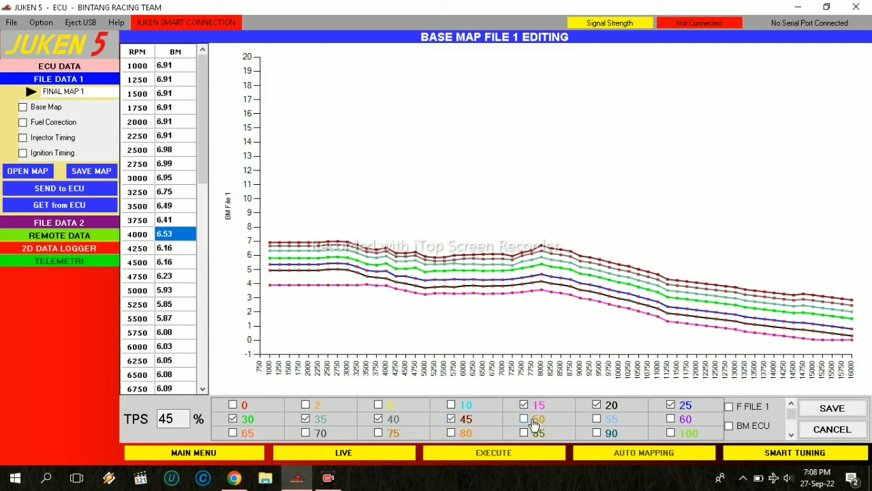
pyautogui.click(531, 422)
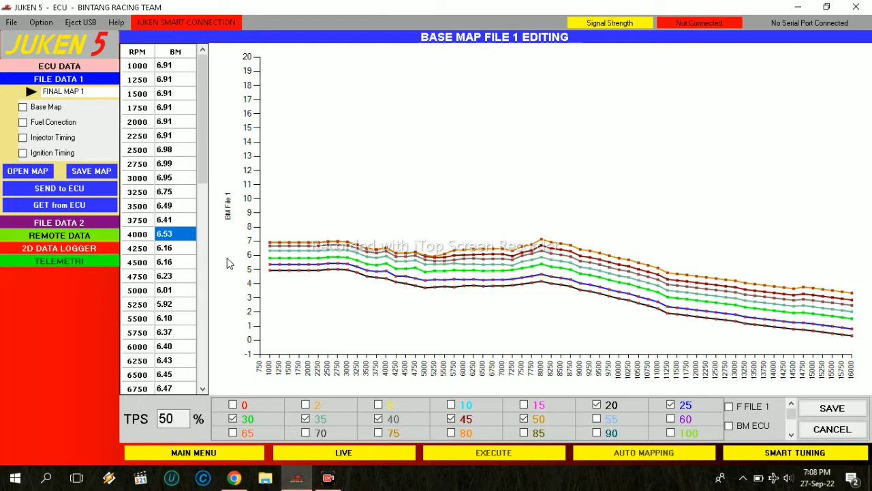
# Set the Fuel Correction of File Data 1 to 3 for 1000 to 6000 RPM at 2% to 30% throttle.
pyautogui.click(56, 125)
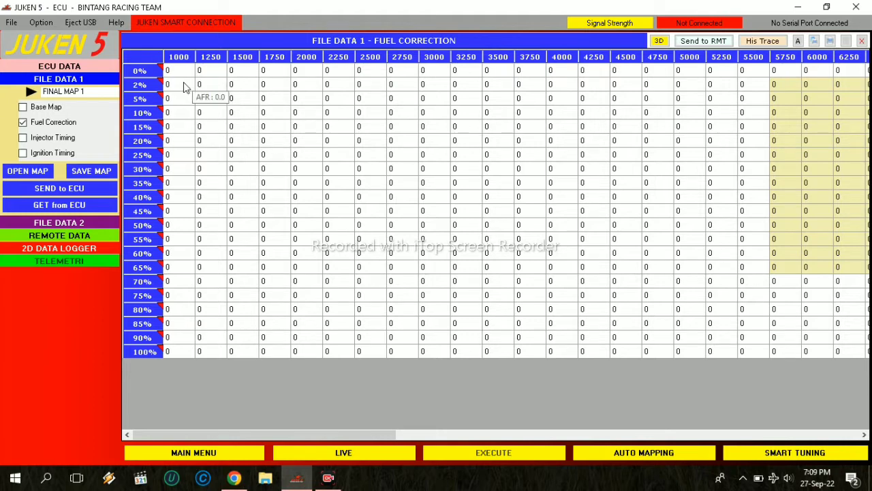
pyautogui.moveTo(183, 87); pyautogui.dragTo(547, 176)
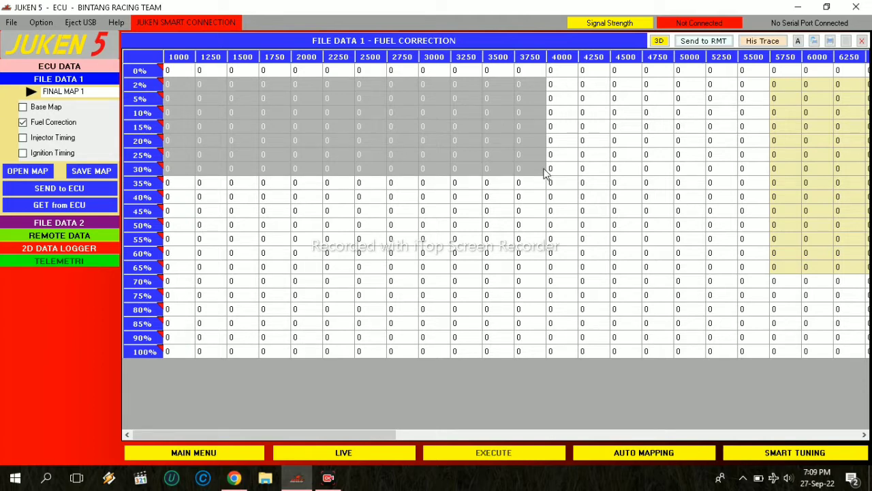
pyautogui.moveTo(545, 173); pyautogui.dragTo(808, 174)
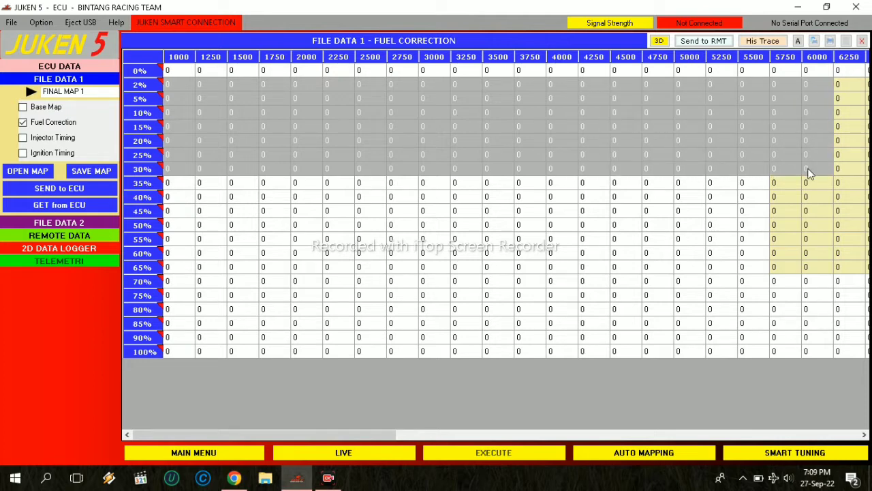
pyautogui.moveTo(378, 437); pyautogui.dragTo(349, 434)
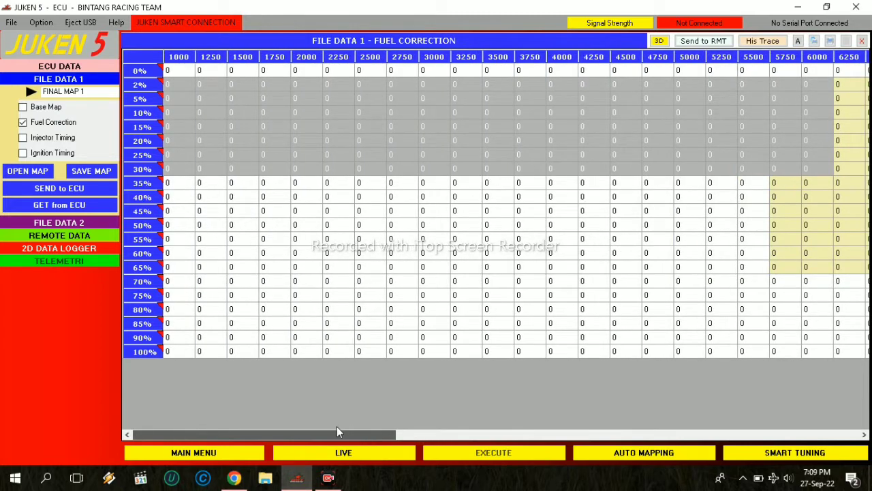
pyautogui.rightClick(374, 110)
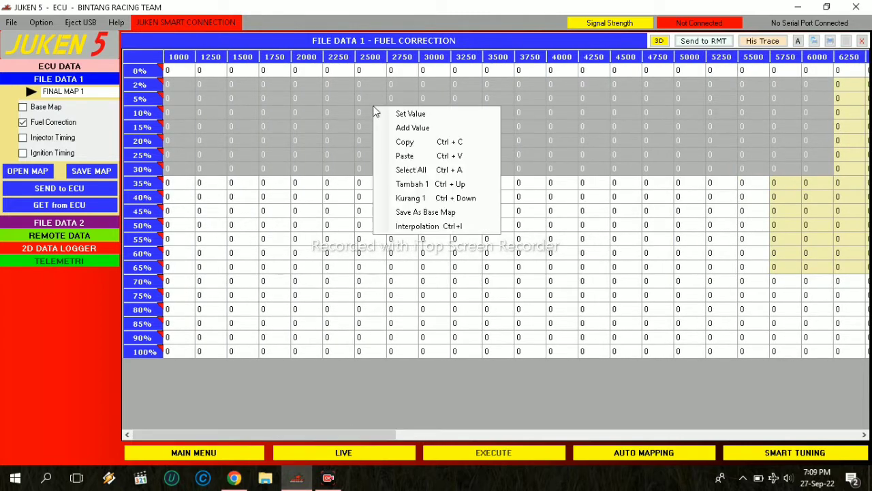
pyautogui.click(426, 114)
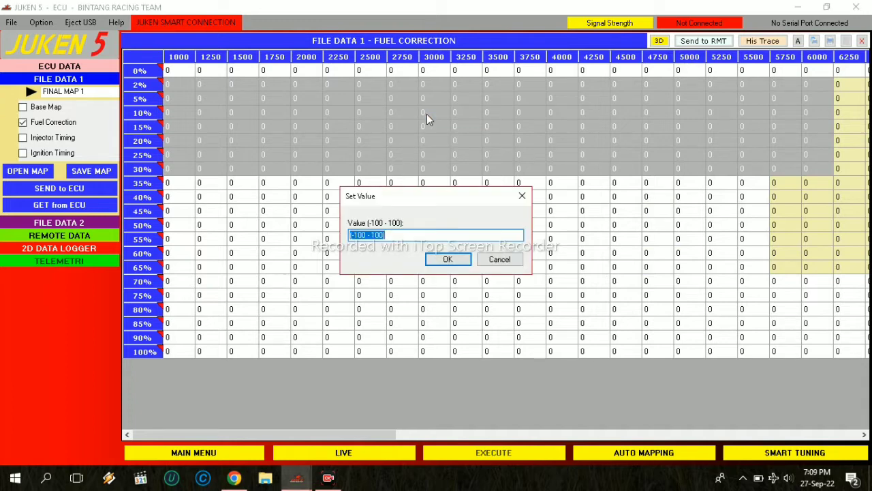
pyautogui.write('3')
pyautogui.click(449, 259)
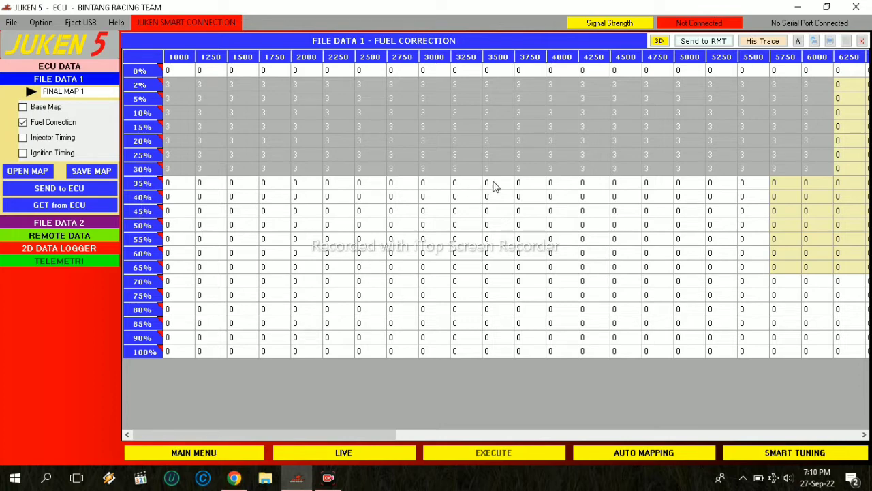
# Set the Fuel Correction to 2 for 6250 to 9250 RPM at 2% to 30% throttle.
pyautogui.moveTo(284, 434); pyautogui.dragTo(496, 436)
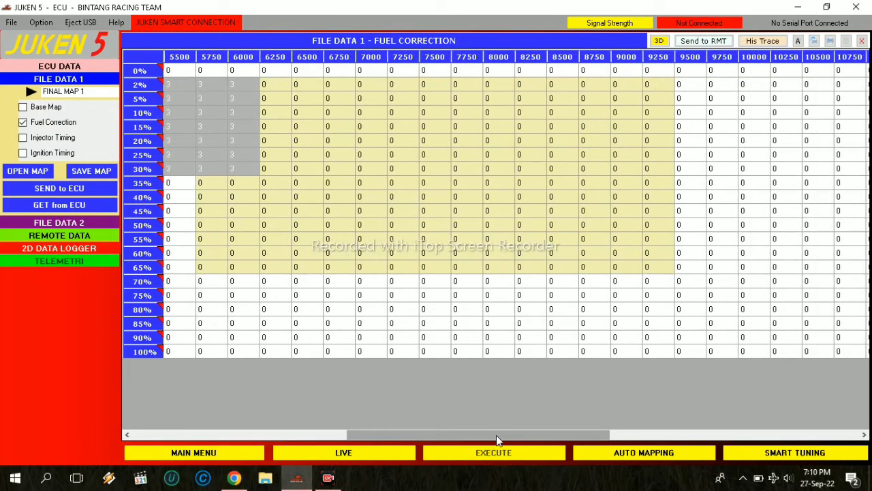
pyautogui.moveTo(269, 84); pyautogui.dragTo(648, 174)
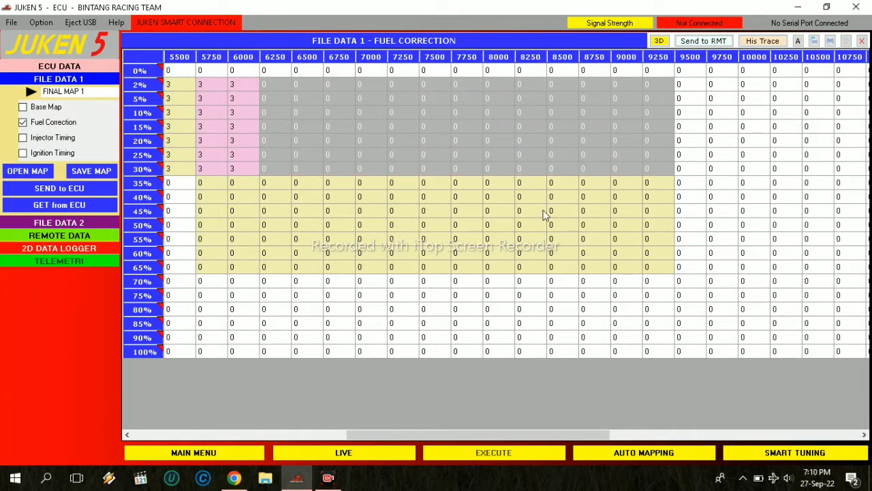
pyautogui.rightClick(440, 108)
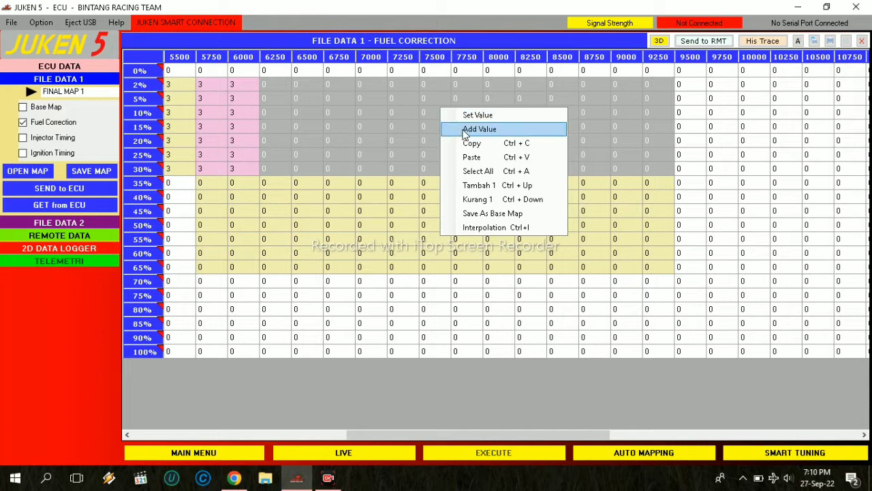
pyautogui.click(493, 118)
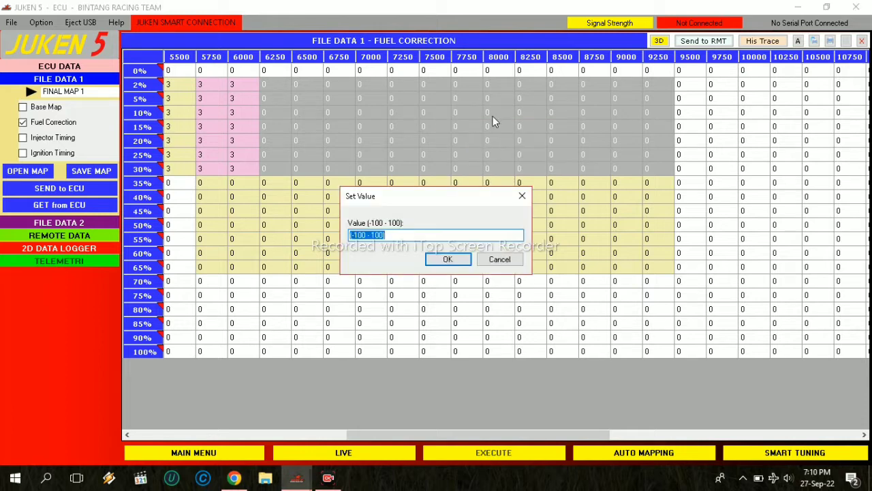
pyautogui.write('2')
pyautogui.click(448, 259)
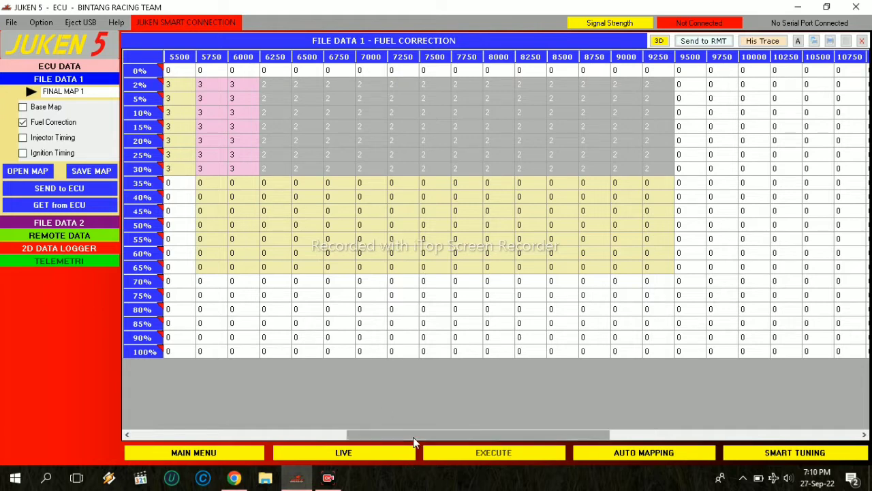
# Set the Fuel Correction to 5 for 5000 to 7000 RPM at 35% to 50% throttle.
pyautogui.moveTo(412, 437)
pyautogui.mouseDown()
pyautogui.moveTo(361, 434)
pyautogui.moveTo(404, 430)
pyautogui.mouseUp()
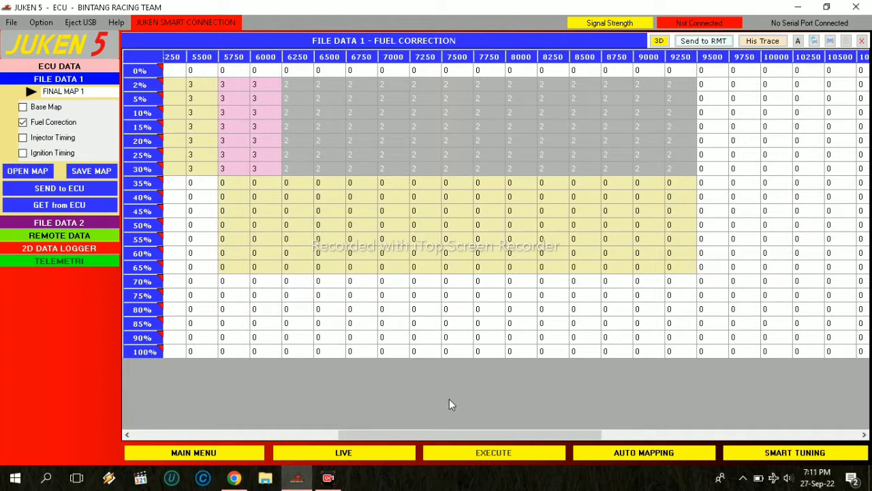
pyautogui.moveTo(430, 433); pyautogui.dragTo(132, 293)
pyautogui.moveTo(397, 430); pyautogui.dragTo(133, 428)
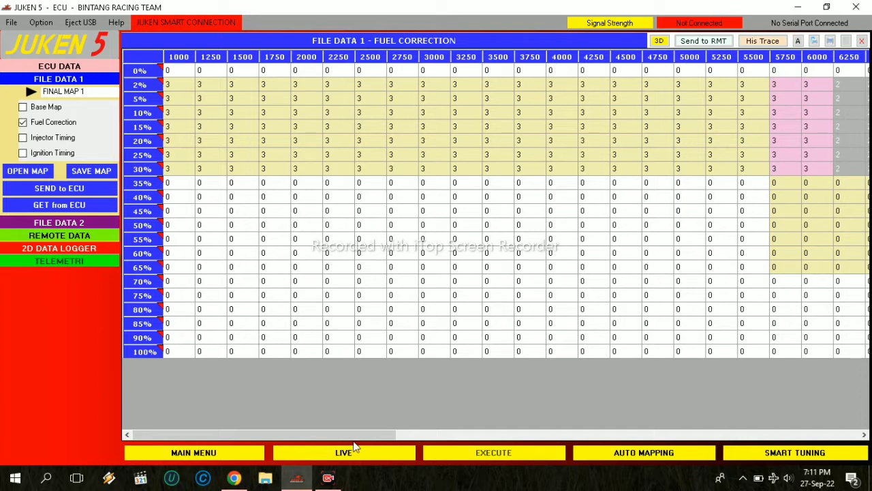
pyautogui.moveTo(336, 437); pyautogui.dragTo(424, 428)
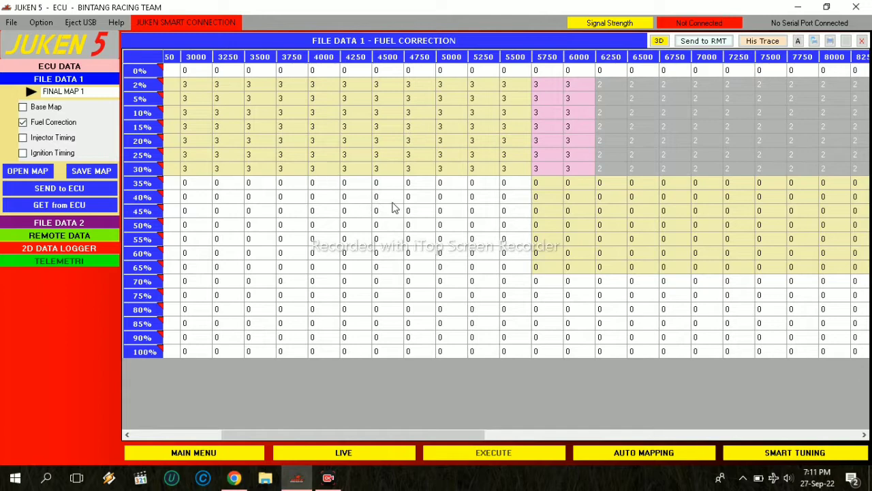
pyautogui.click(456, 187)
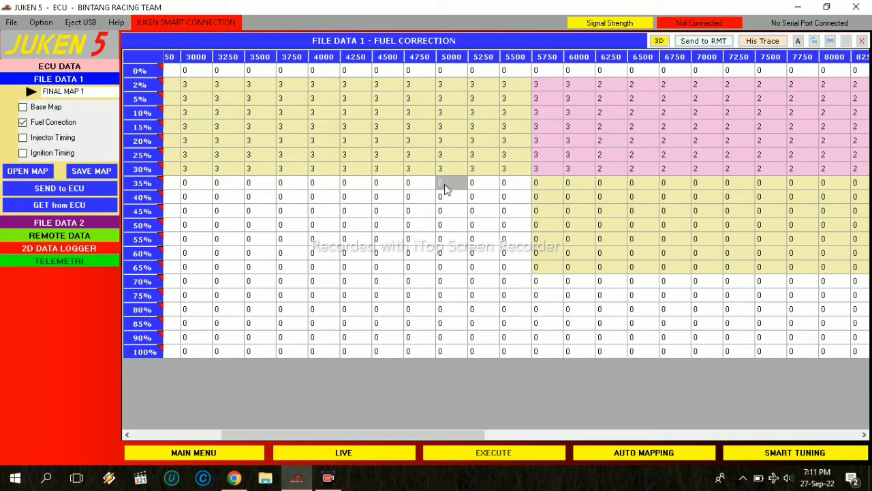
pyautogui.moveTo(444, 189); pyautogui.dragTo(717, 227)
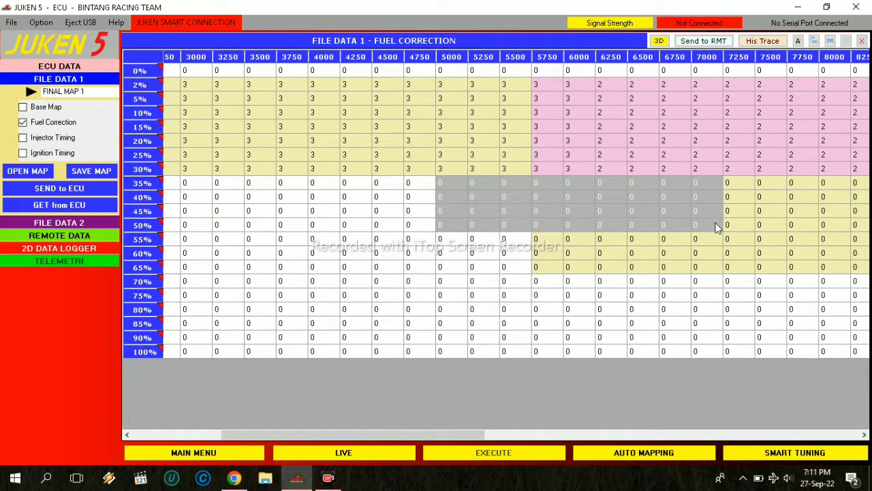
pyautogui.moveTo(717, 228)
pyautogui.mouseDown()
pyautogui.moveTo(728, 228)
pyautogui.moveTo(715, 226)
pyautogui.mouseUp()
pyautogui.rightClick(600, 205)
pyautogui.click(620, 212)
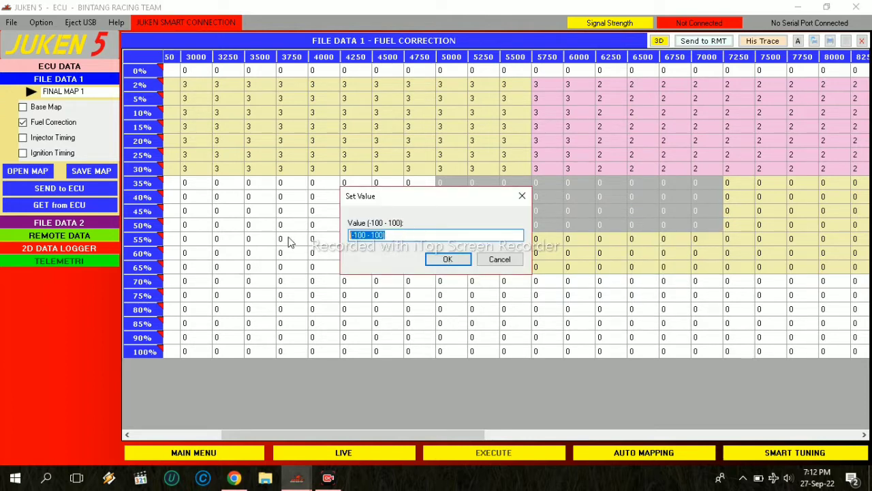
pyautogui.press('BackSpace')
pyautogui.write('5')
pyautogui.click(467, 261)
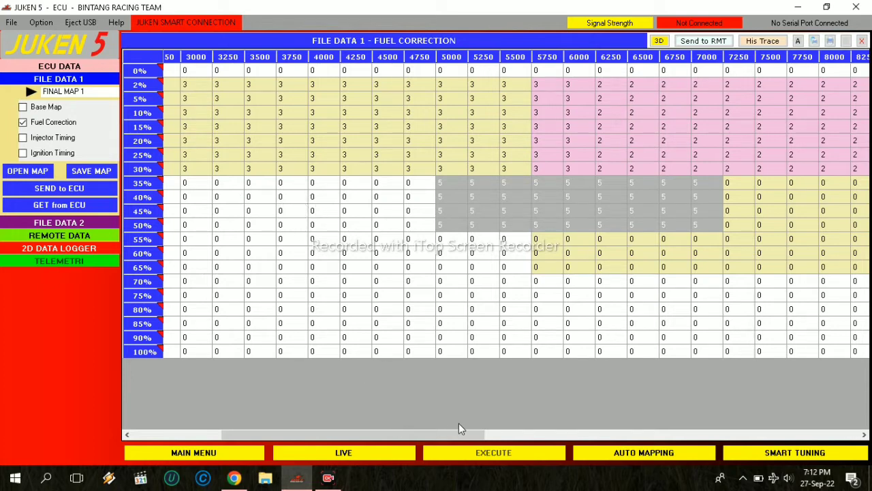
# Set the Fuel Correction to 4 for 7250 to 9250 RPM at 35% to 50% throttle.
pyautogui.moveTo(451, 429); pyautogui.dragTo(518, 445)
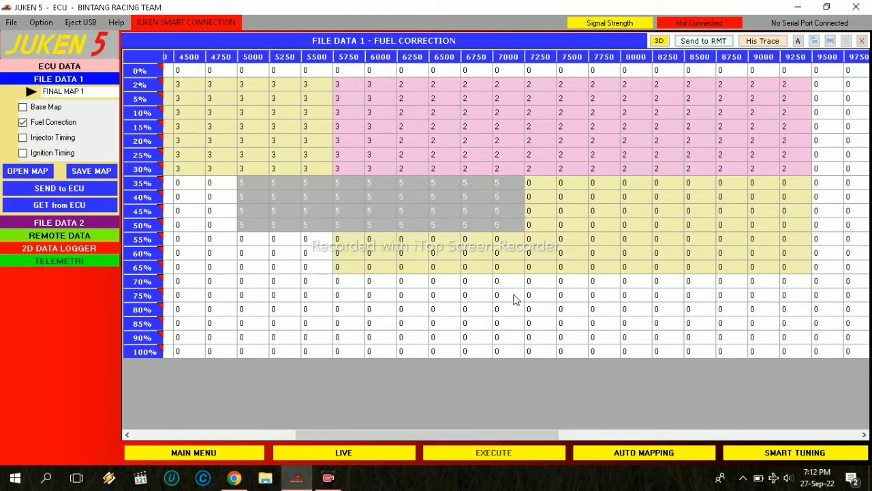
pyautogui.moveTo(537, 182); pyautogui.dragTo(804, 226)
pyautogui.rightClick(689, 193)
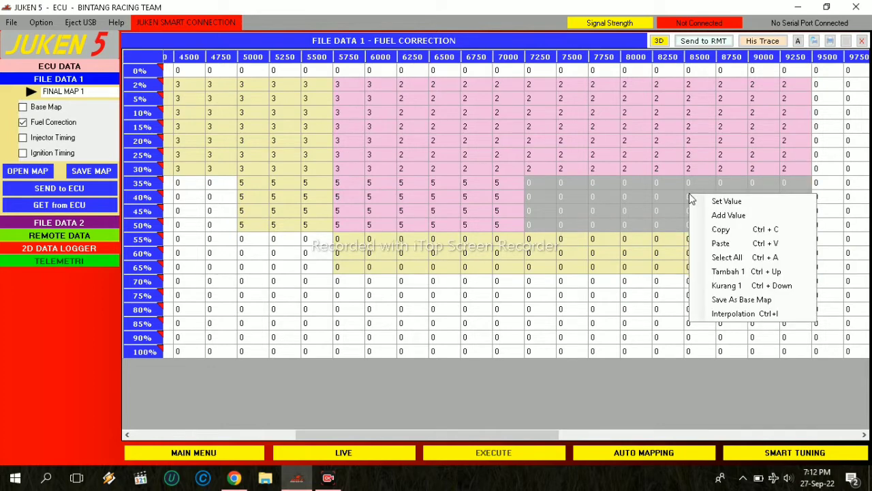
pyautogui.click(741, 203)
pyautogui.write('4')
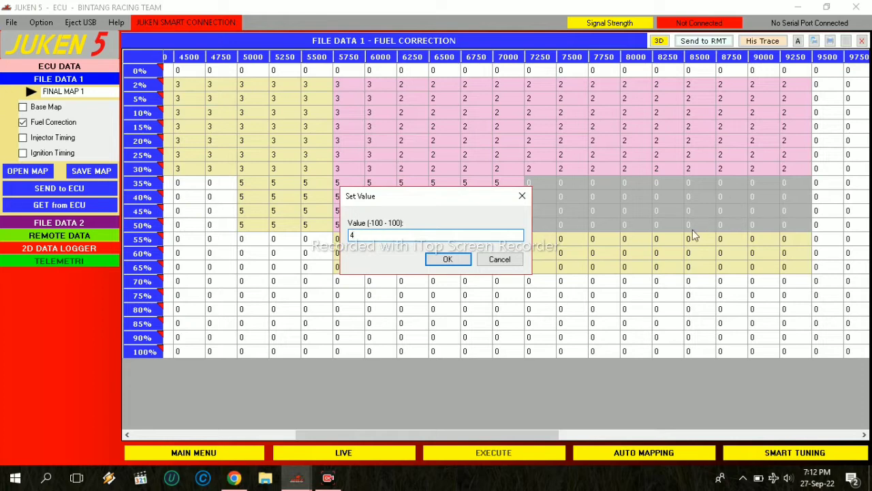
pyautogui.click(446, 259)
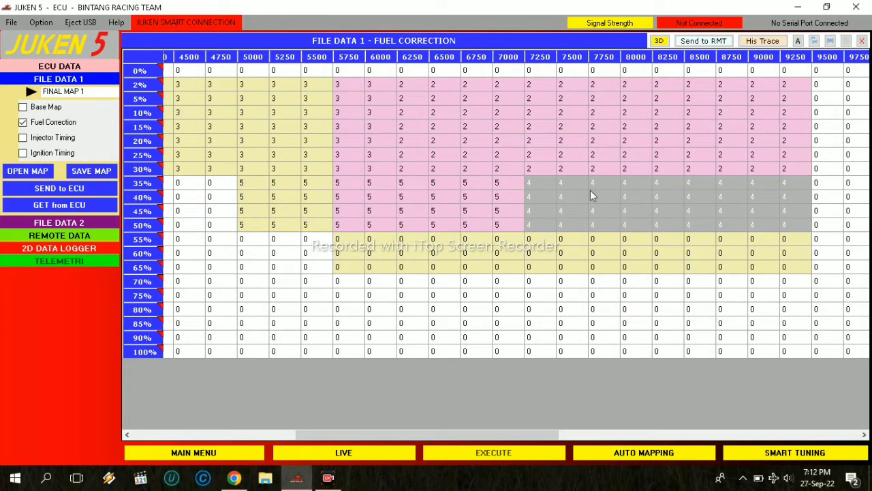
pyautogui.click(426, 284)
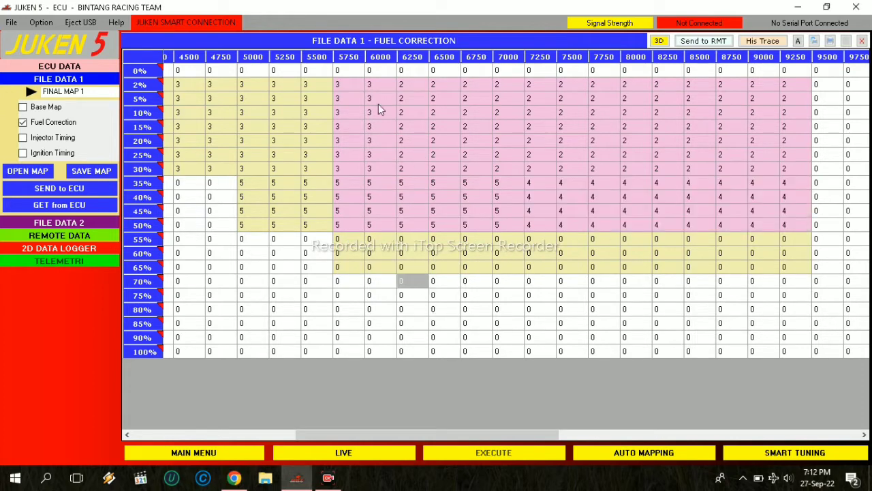
# Set the Fuel Correction to 7 for 6000 to 9000 RPM at 55% to 80% throttle.
pyautogui.moveTo(386, 434); pyautogui.dragTo(454, 441)
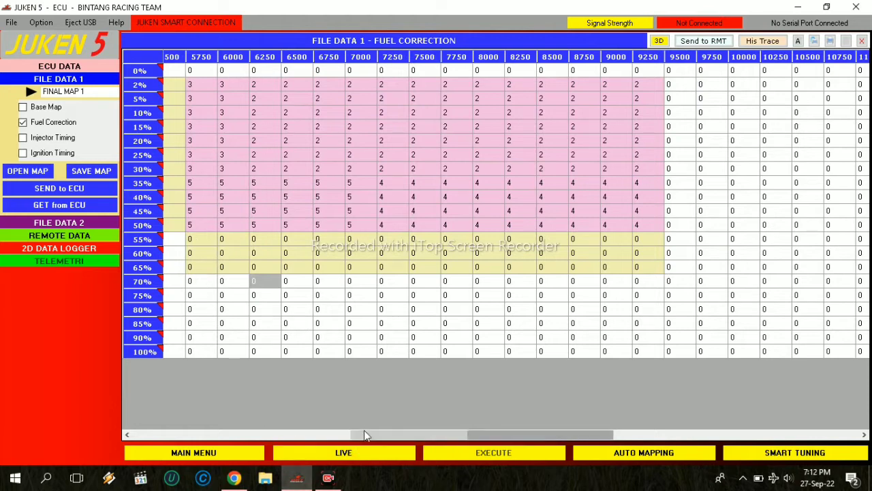
pyautogui.moveTo(364, 435); pyautogui.dragTo(352, 432)
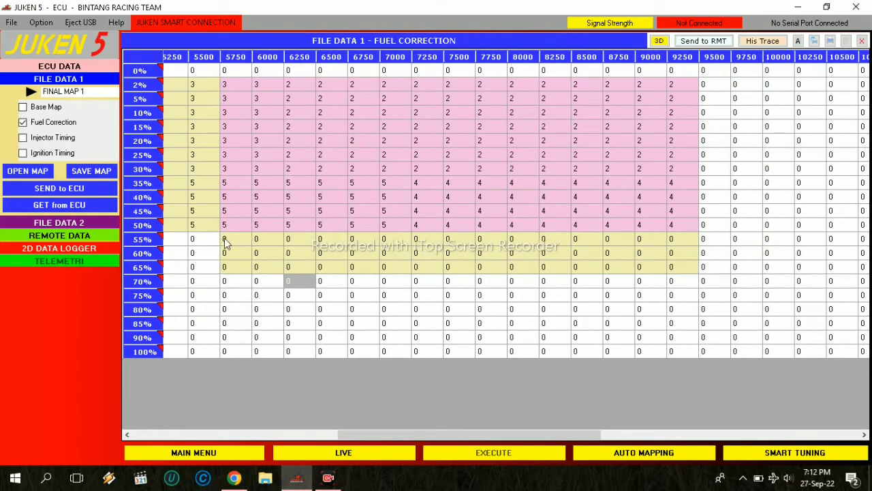
pyautogui.click(258, 240)
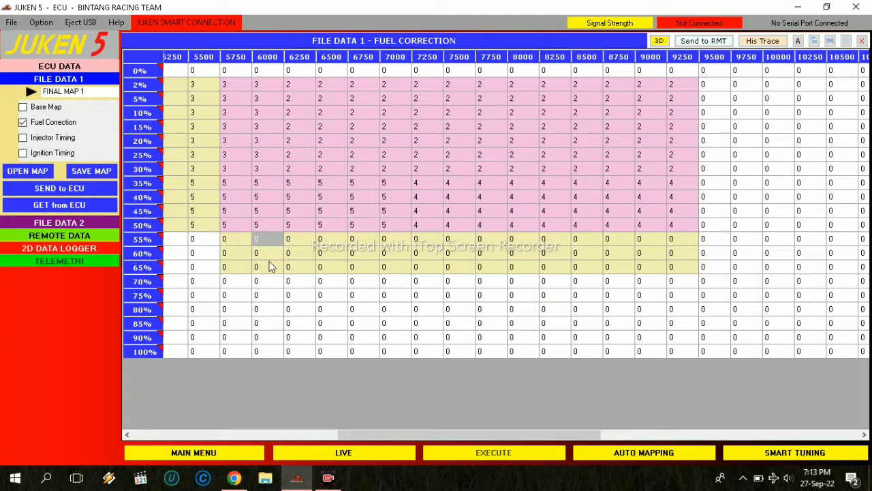
pyautogui.moveTo(270, 240); pyautogui.dragTo(648, 310)
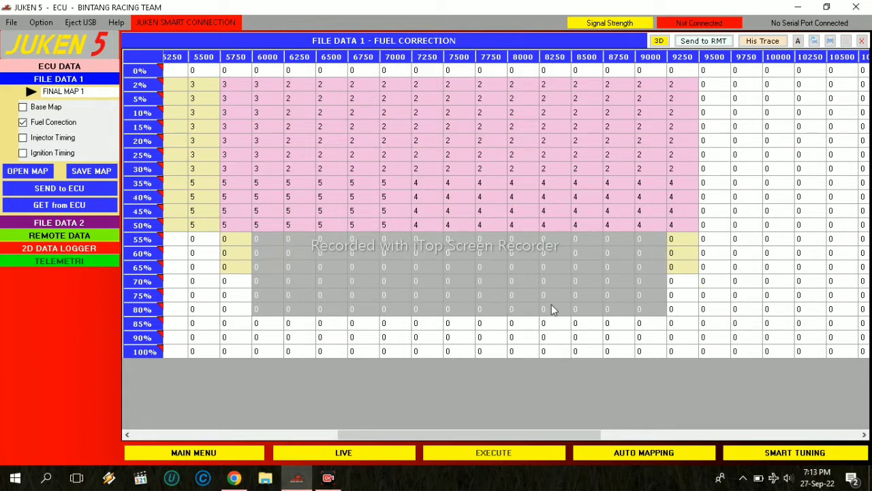
pyautogui.rightClick(333, 272)
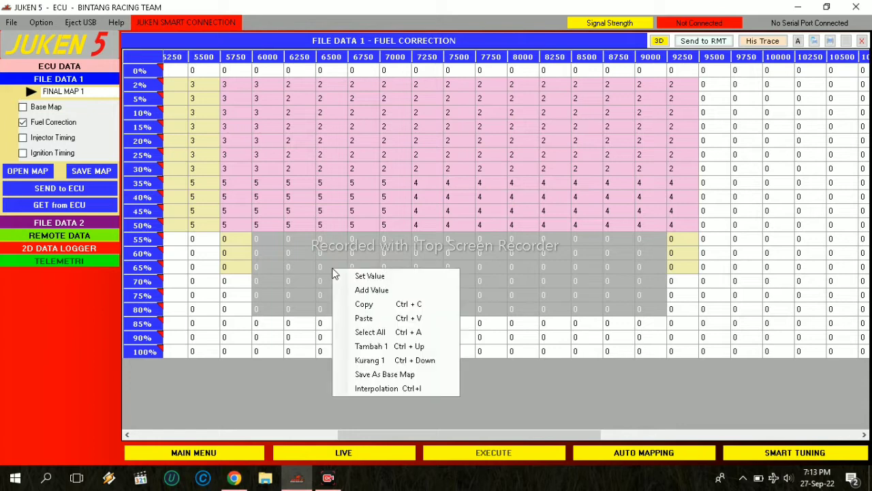
pyautogui.click(410, 278)
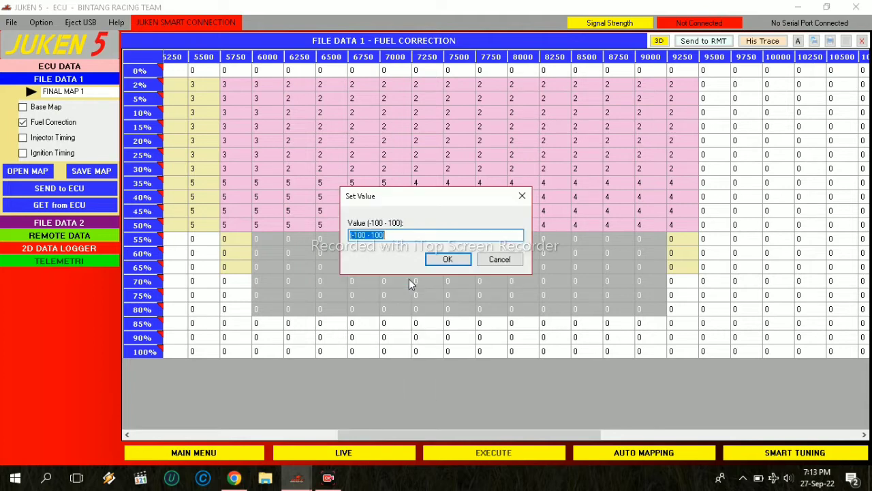
pyautogui.press('BackSpace')
pyautogui.write('7')
pyautogui.click(452, 263)
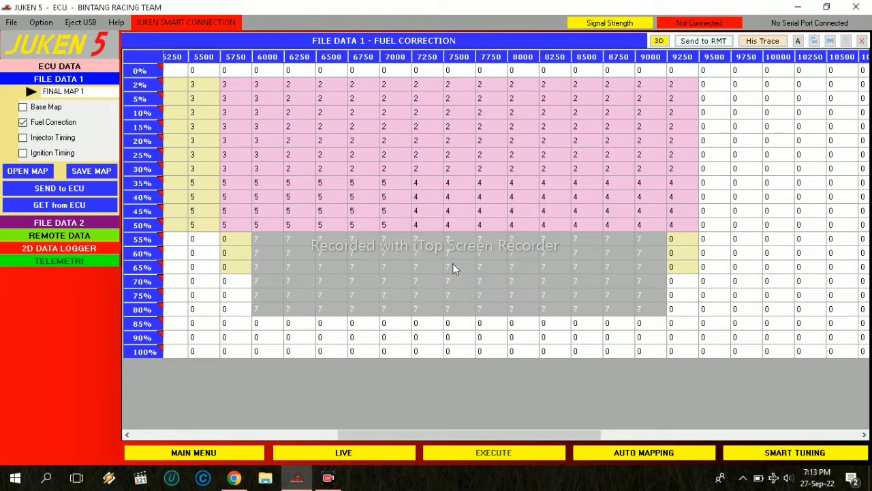
pyautogui.click(310, 339)
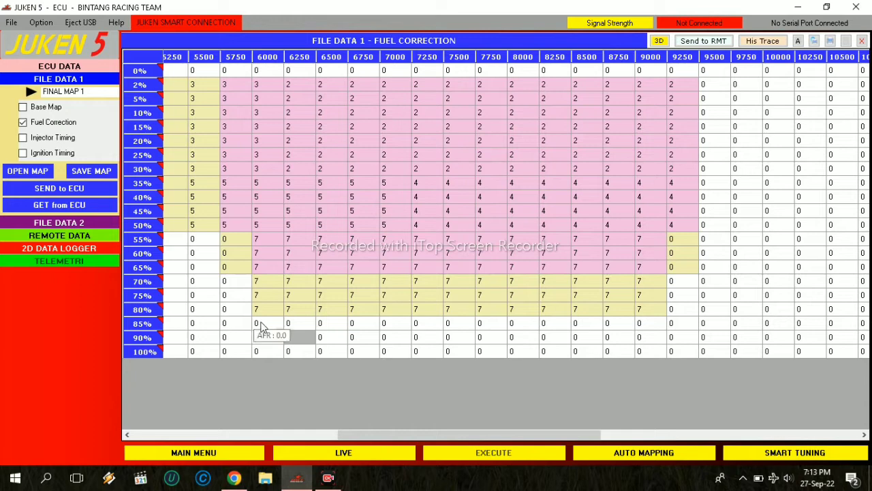
# Set the Fuel Correction to 8 for 6000 to 10500 RPM at 85% to 100% throttle.
pyautogui.moveTo(261, 327); pyautogui.dragTo(261, 346)
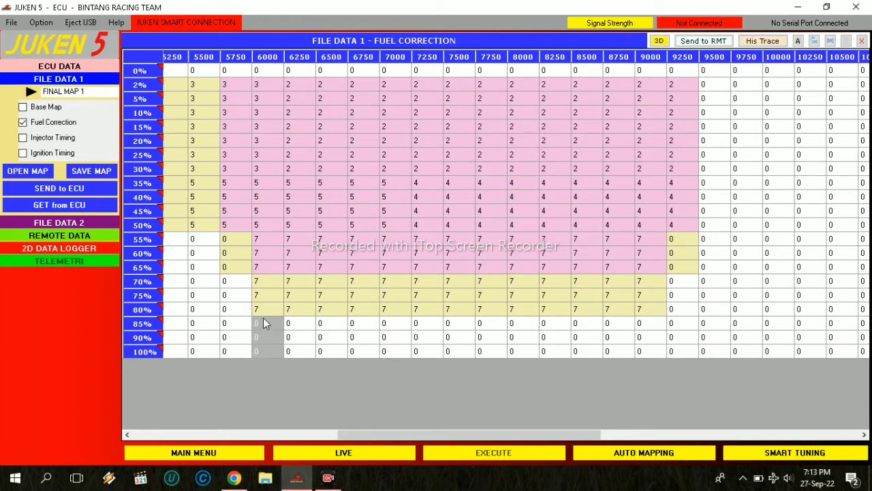
pyautogui.moveTo(271, 352); pyautogui.dragTo(784, 359)
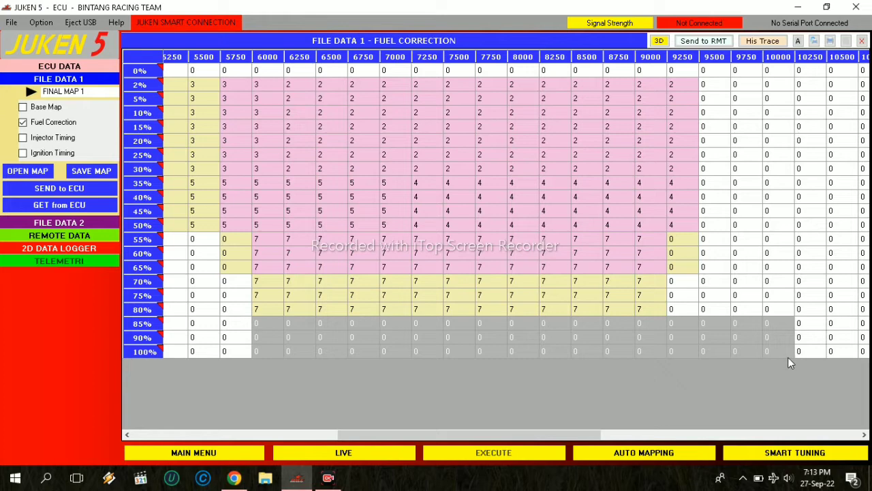
pyautogui.moveTo(787, 357); pyautogui.dragTo(850, 355)
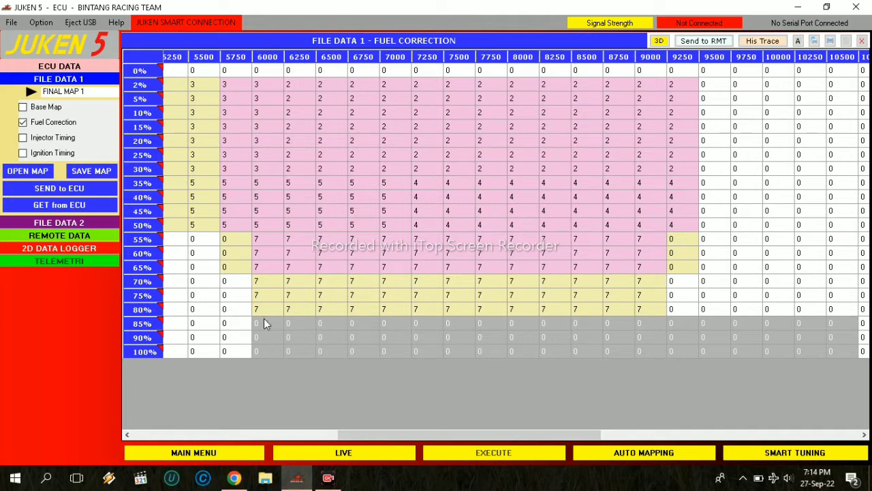
pyautogui.moveTo(265, 323)
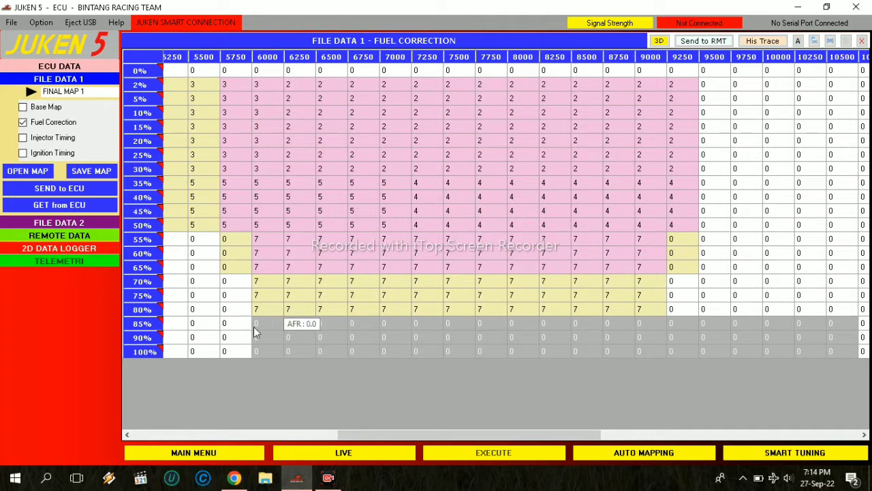
pyautogui.rightClick(267, 332)
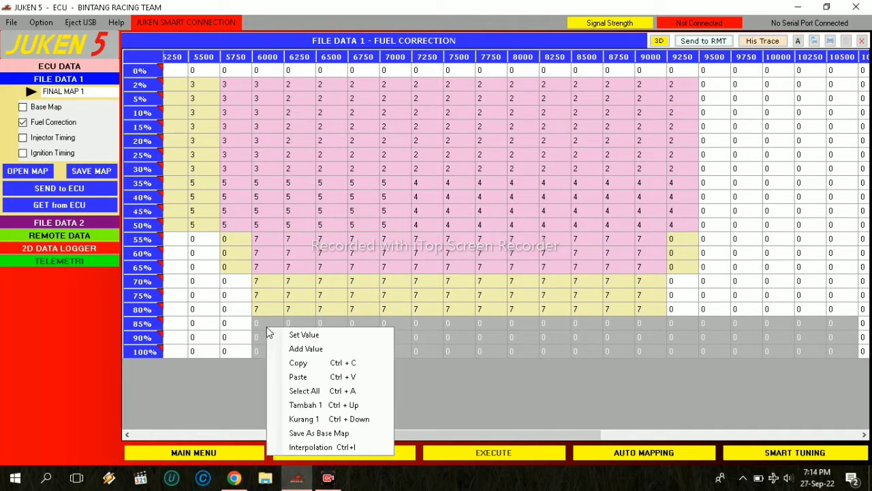
pyautogui.click(332, 337)
pyautogui.write('8')
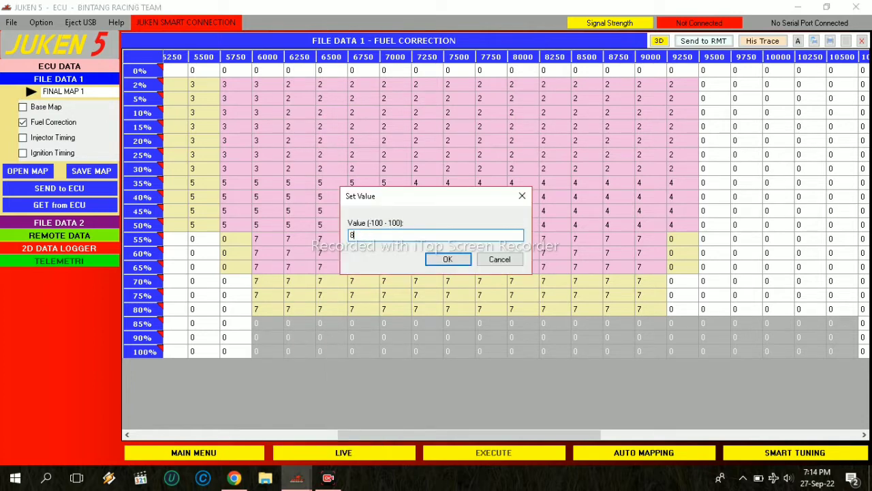
pyautogui.click(449, 259)
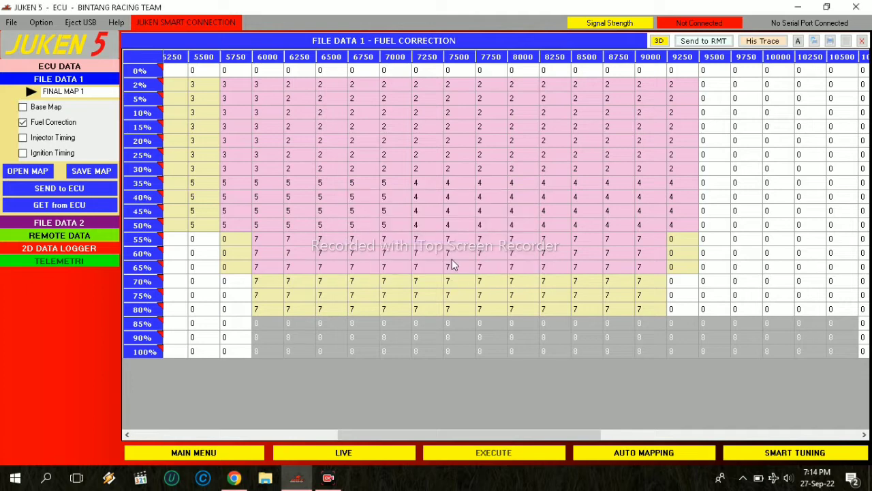
pyautogui.click(401, 352)
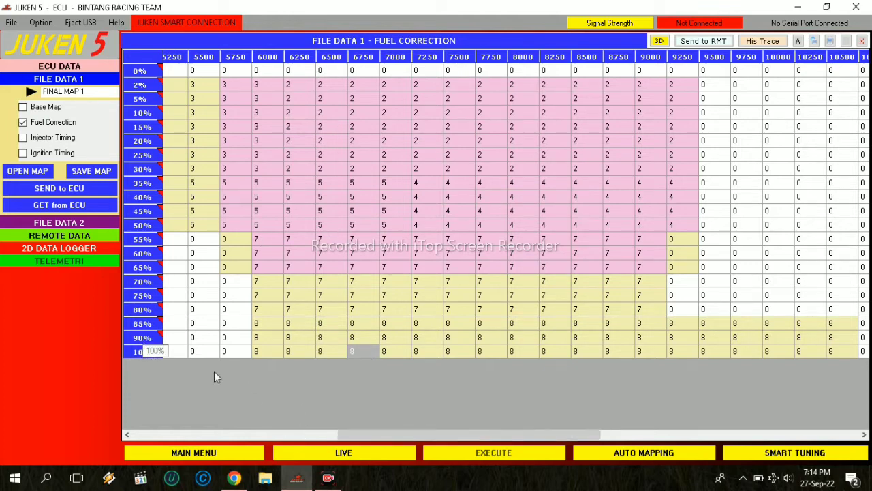
pyautogui.moveTo(404, 434); pyautogui.dragTo(352, 431)
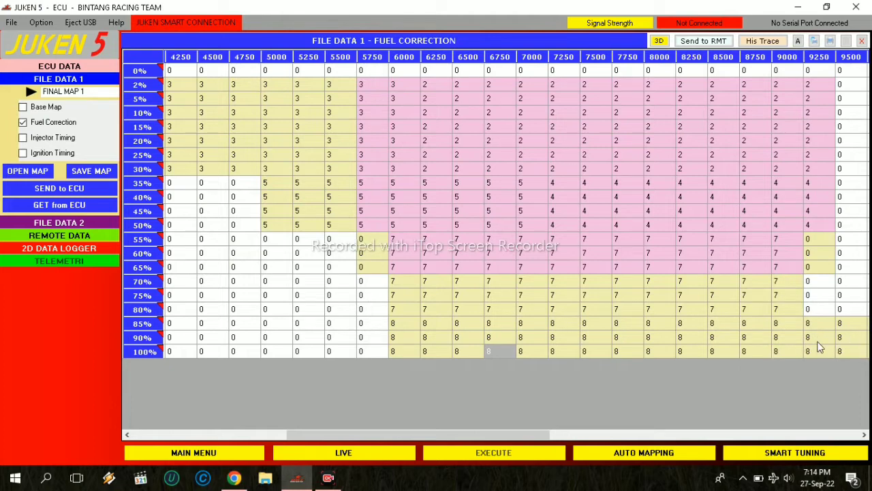
pyautogui.click(398, 351)
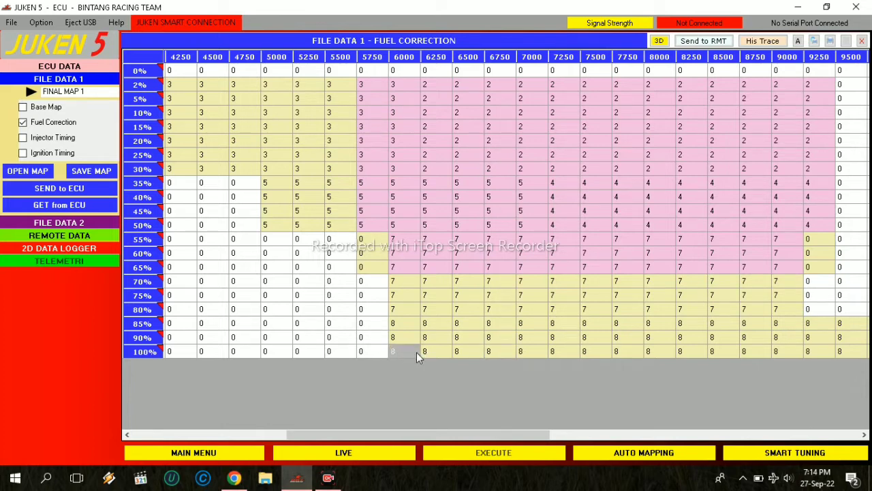
# Set the Fuel Correction to 3 for 1000 to 4000 RPM at 100% throttle.
pyautogui.moveTo(475, 354); pyautogui.dragTo(523, 352)
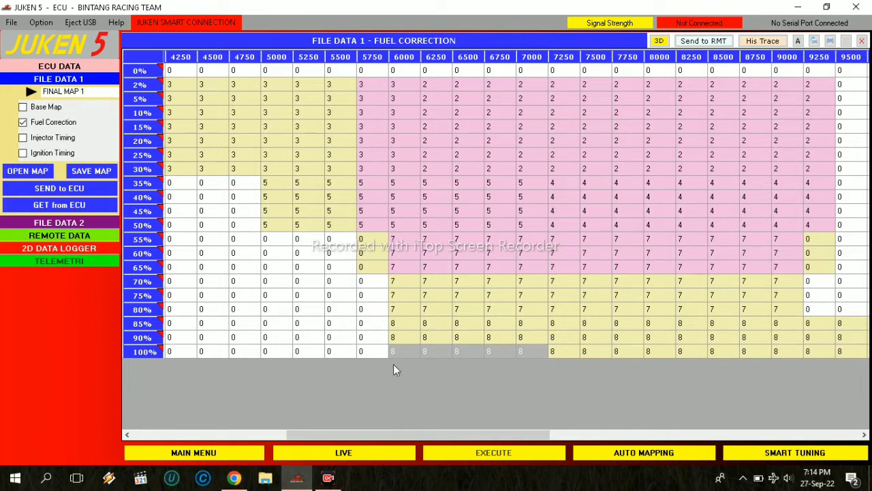
pyautogui.moveTo(420, 436); pyautogui.dragTo(307, 432)
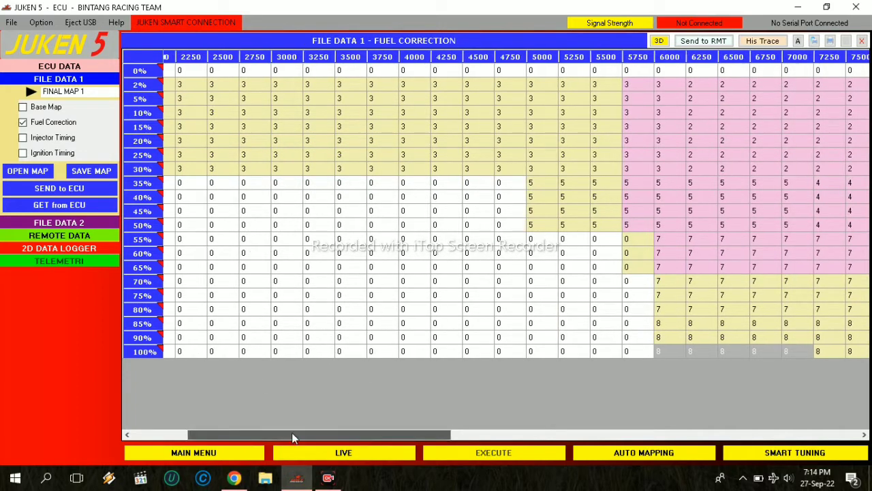
pyautogui.moveTo(292, 431); pyautogui.dragTo(200, 432)
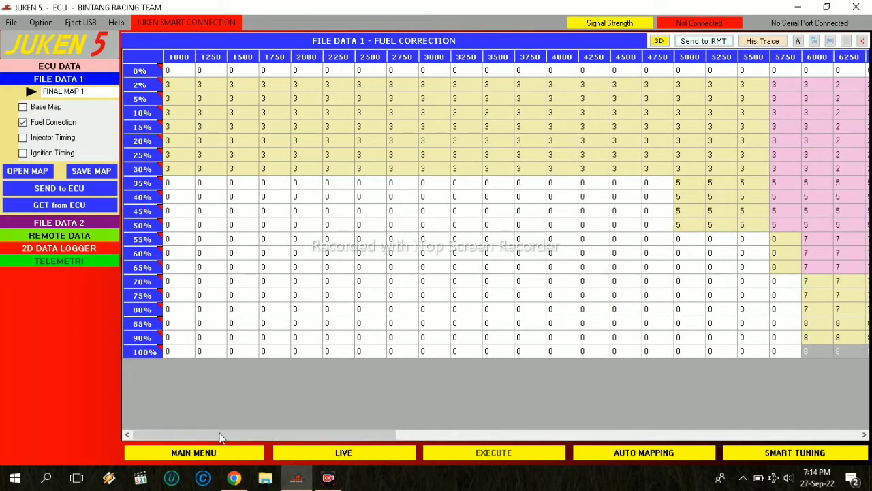
pyautogui.click(180, 351)
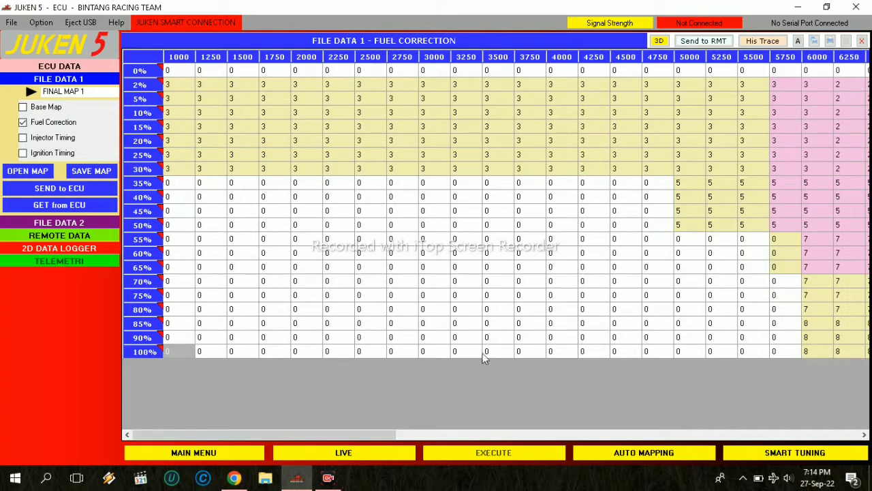
pyautogui.moveTo(189, 352); pyautogui.dragTo(498, 348)
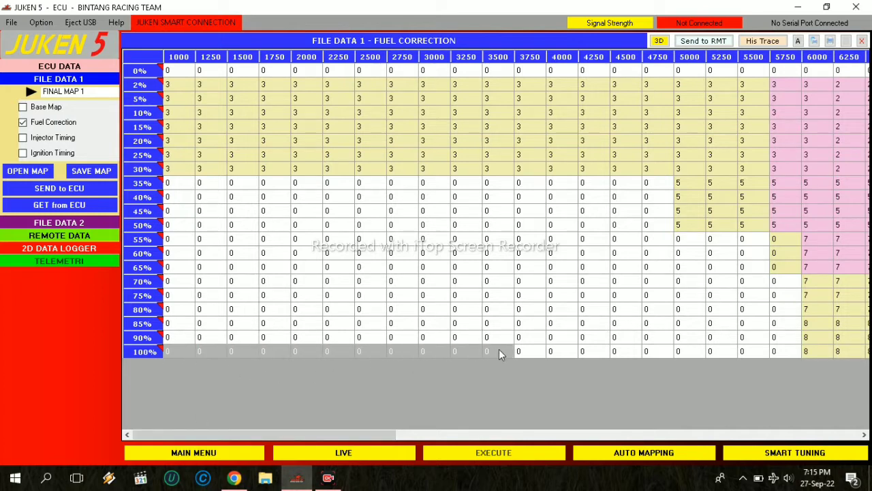
pyautogui.rightClick(550, 349)
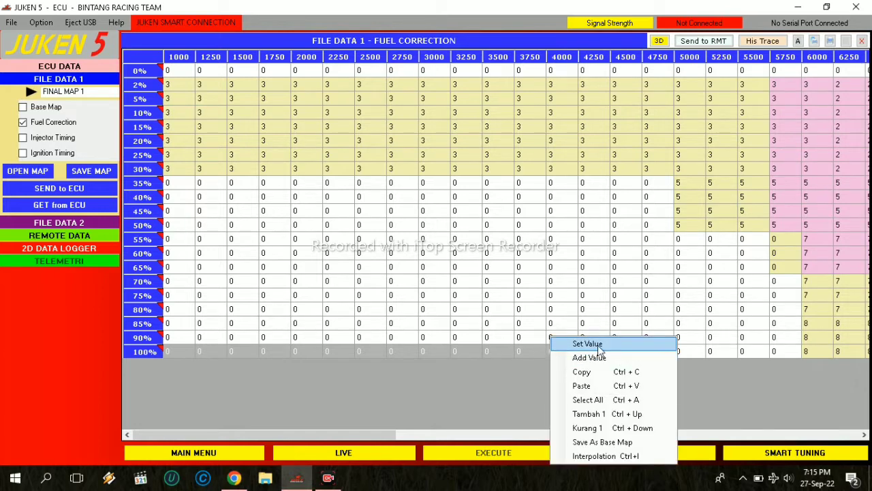
pyautogui.click(587, 344)
pyautogui.write('0')
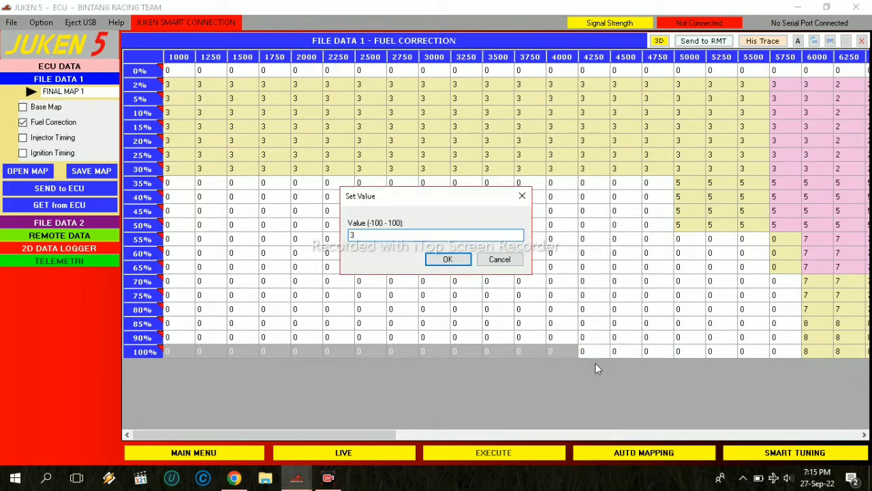
pyautogui.click(448, 260)
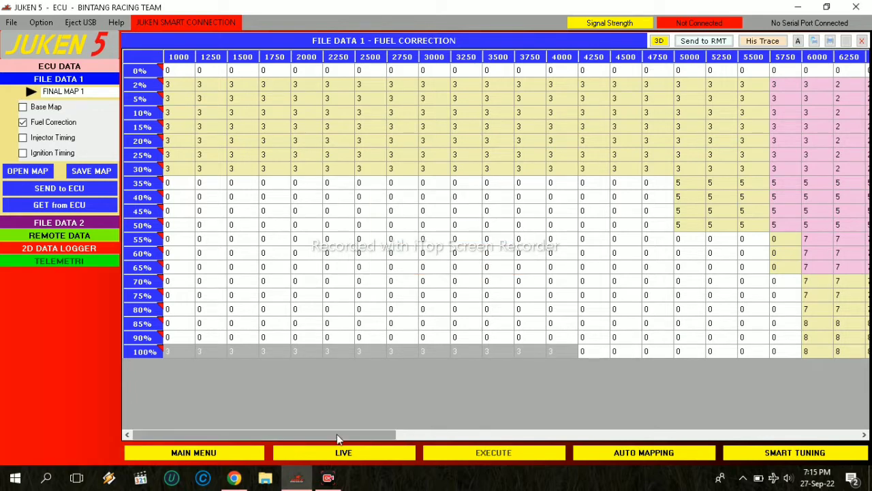
# Set the Fuel Correction to 5 for 4250 to 5750 RPM at 100% throttle.
pyautogui.moveTo(341, 436); pyautogui.dragTo(439, 435)
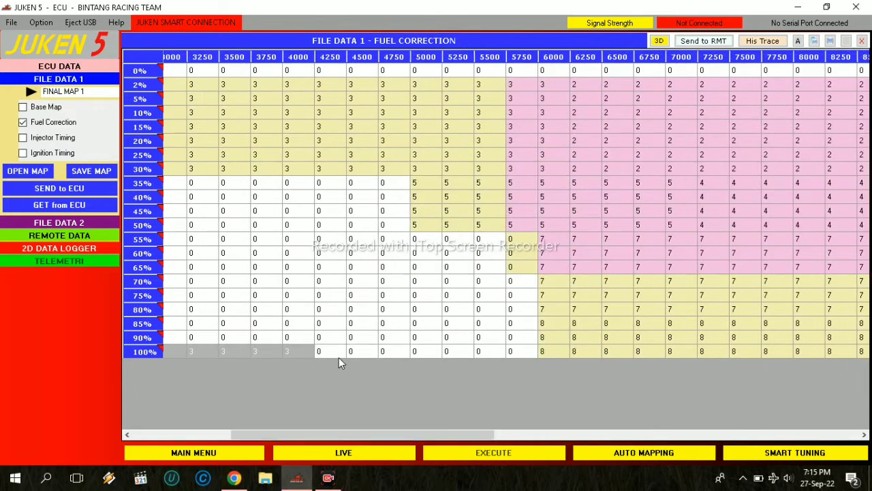
pyautogui.moveTo(320, 352); pyautogui.dragTo(422, 352)
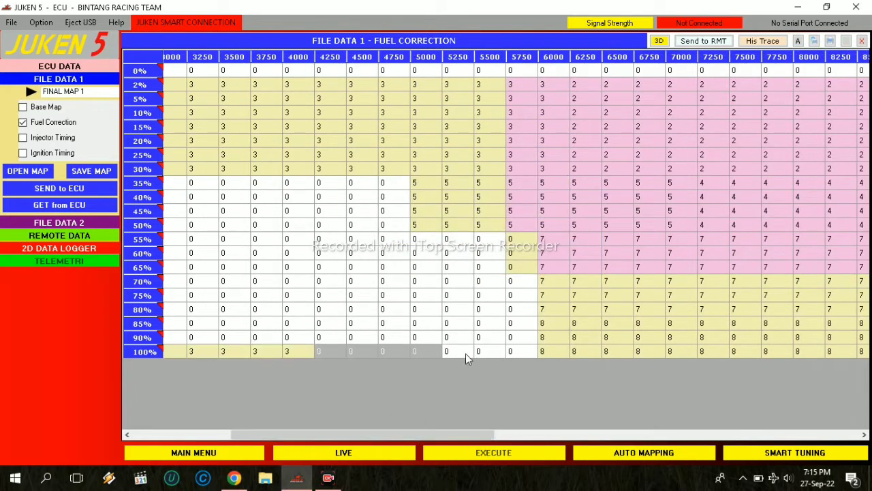
pyautogui.rightClick(512, 350)
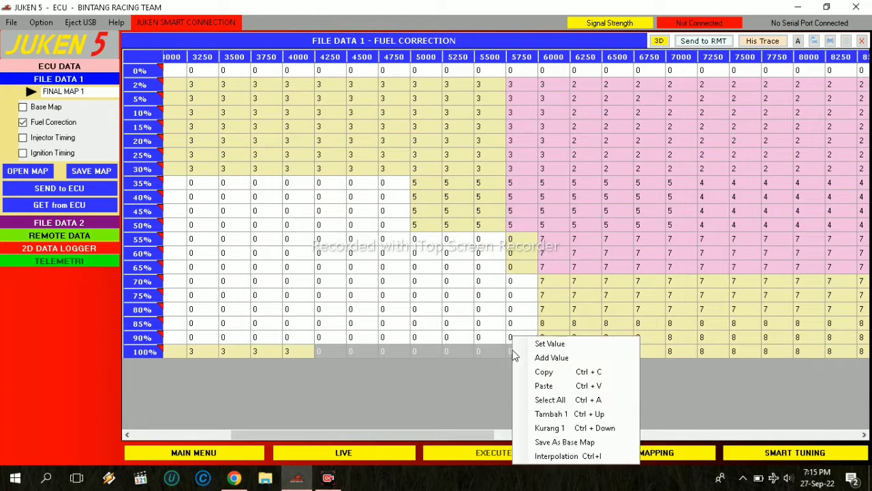
pyautogui.click(566, 344)
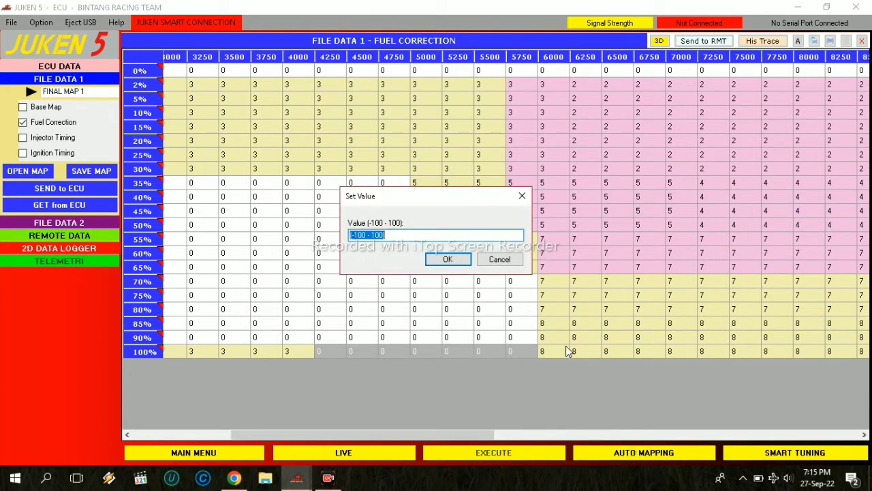
pyautogui.write('0')
pyautogui.click(446, 259)
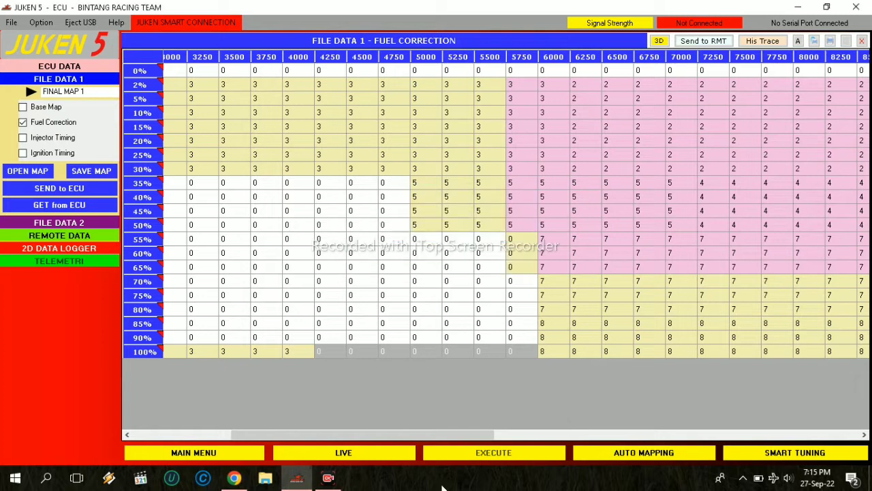
pyautogui.write('5')
# Set the Fuel Correction to 6 for 9000 to 10500 RPM at 100% throttle.
pyautogui.moveTo(442, 434); pyautogui.dragTo(454, 433)
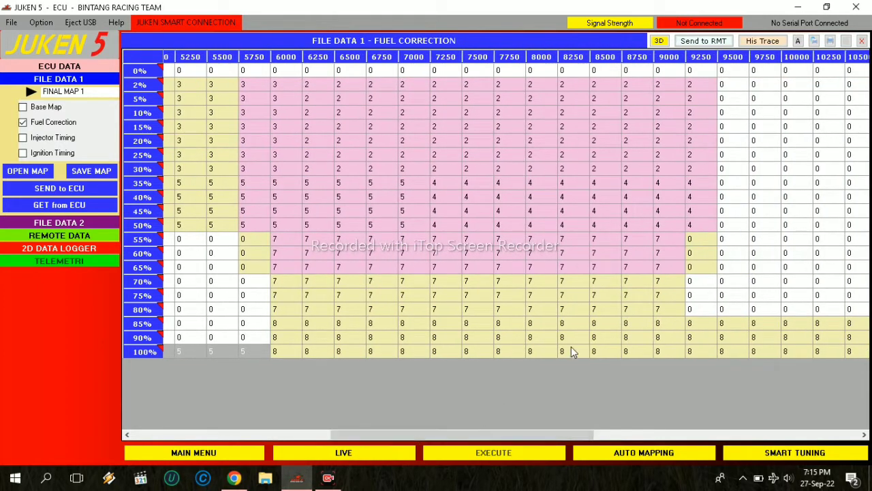
pyautogui.click(661, 353)
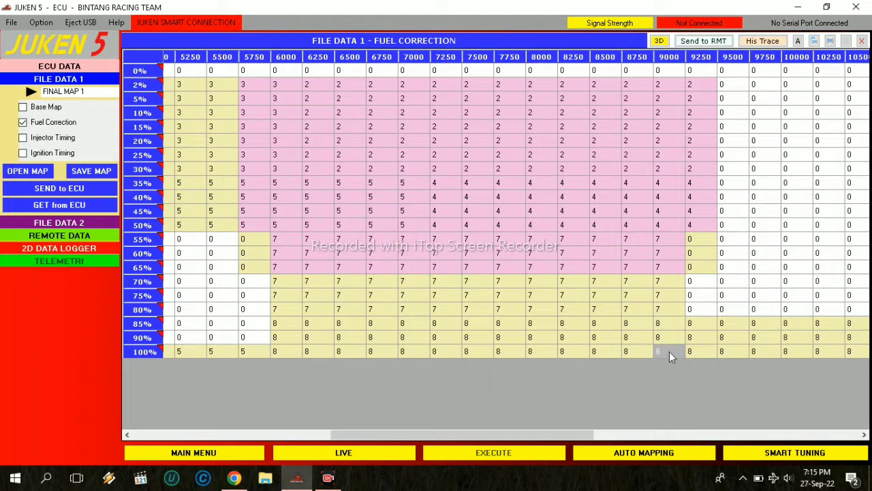
pyautogui.moveTo(669, 352); pyautogui.dragTo(778, 345)
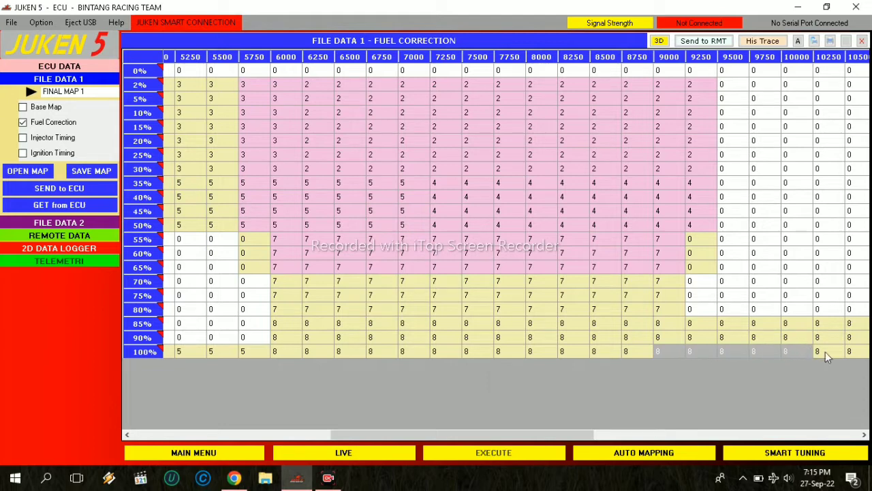
pyautogui.rightClick(806, 351)
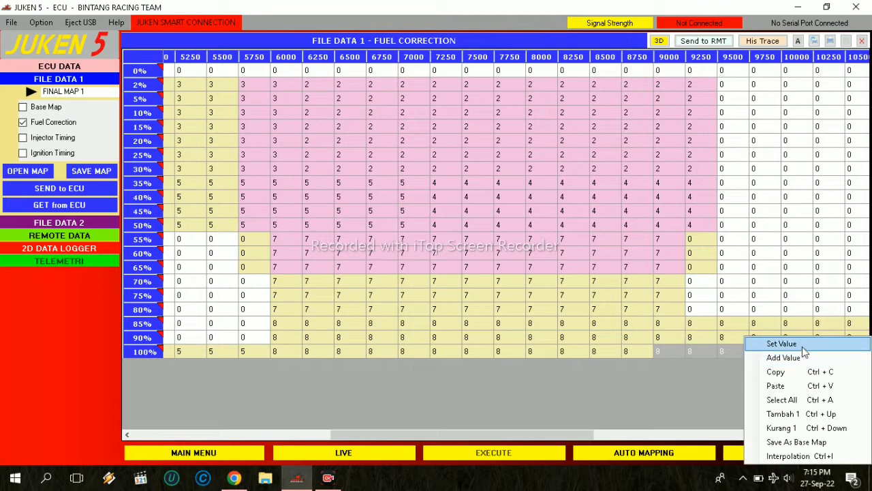
pyautogui.click(802, 347)
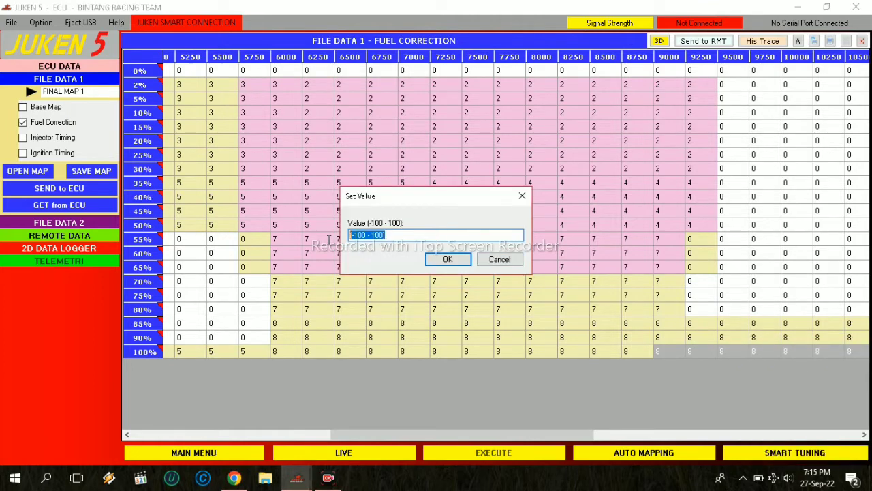
pyautogui.write('6')
pyautogui.click(448, 260)
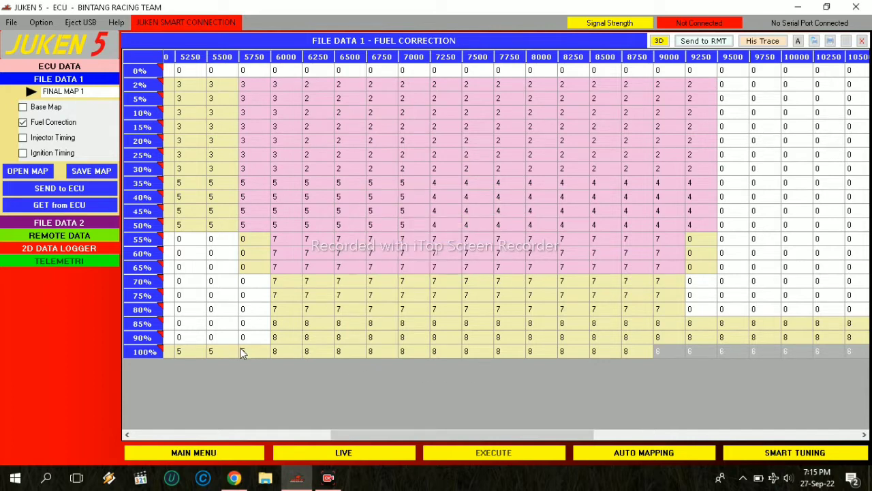
# Review the Fuel Correction values in the 100% throttle row from low to high RPM.
pyautogui.moveTo(447, 434); pyautogui.dragTo(454, 432)
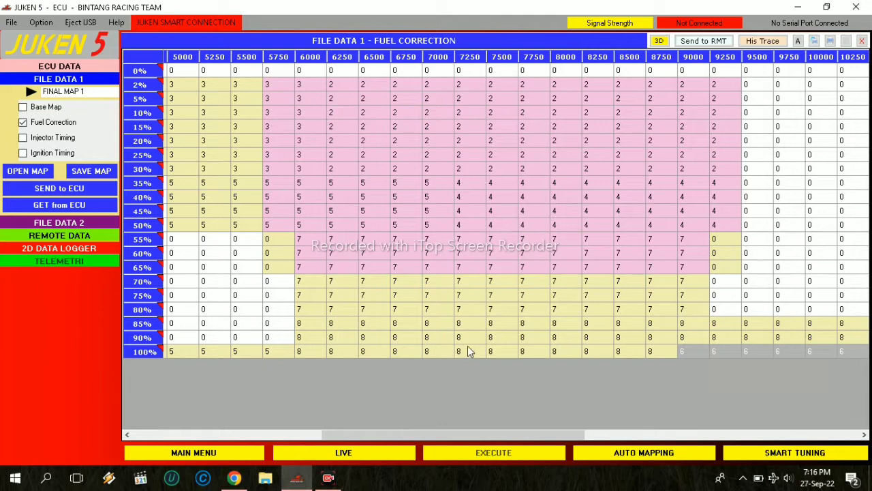
pyautogui.moveTo(474, 432); pyautogui.dragTo(228, 437)
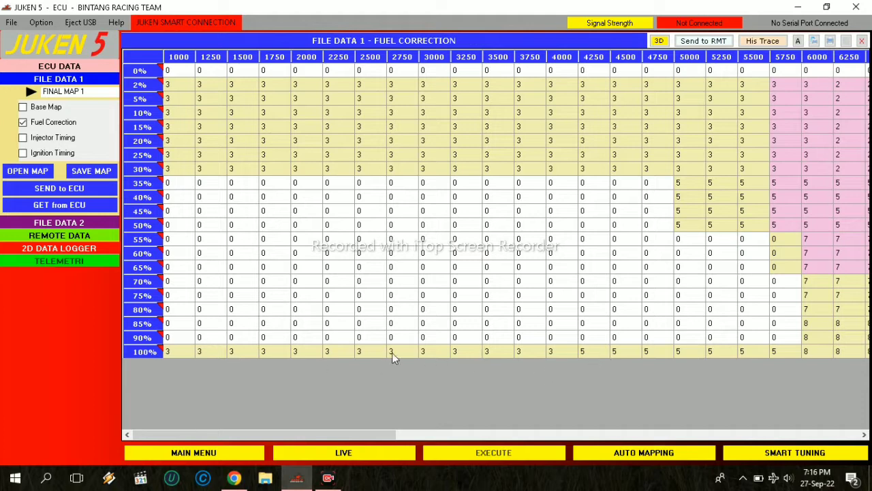
pyautogui.click(449, 434)
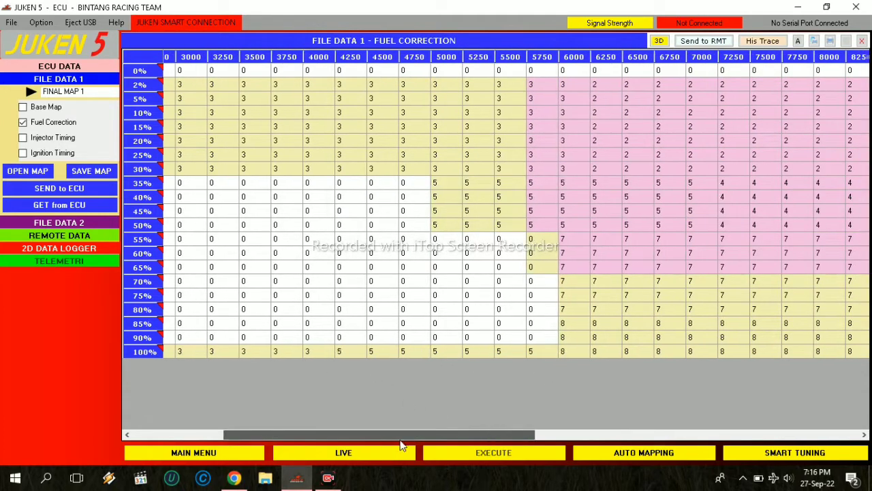
pyautogui.moveTo(403, 434); pyautogui.dragTo(480, 434)
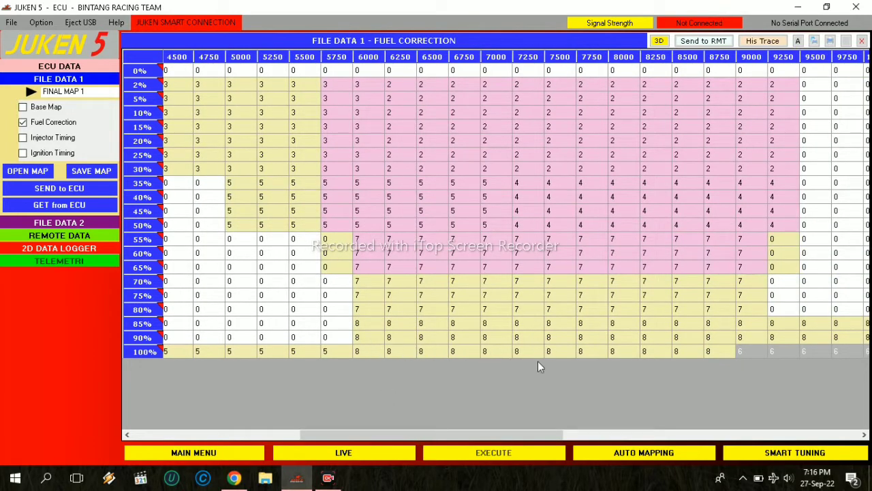
pyautogui.moveTo(563, 434); pyautogui.dragTo(644, 414)
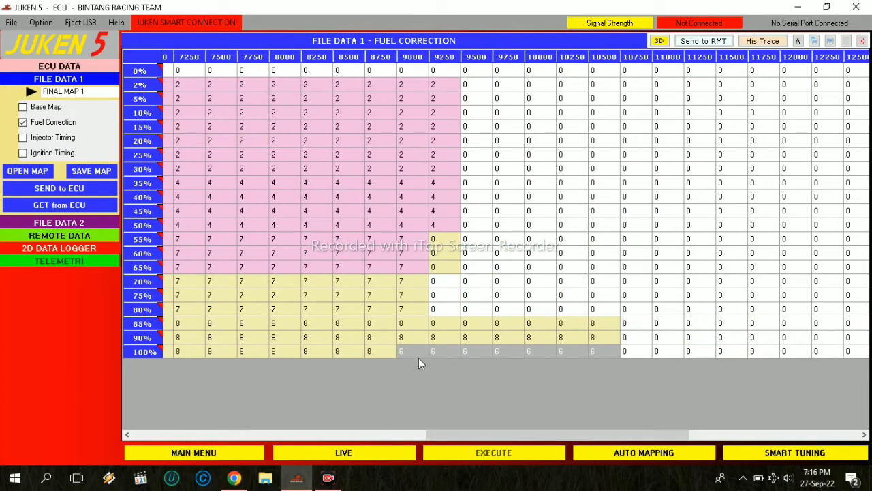
pyautogui.click(645, 354)
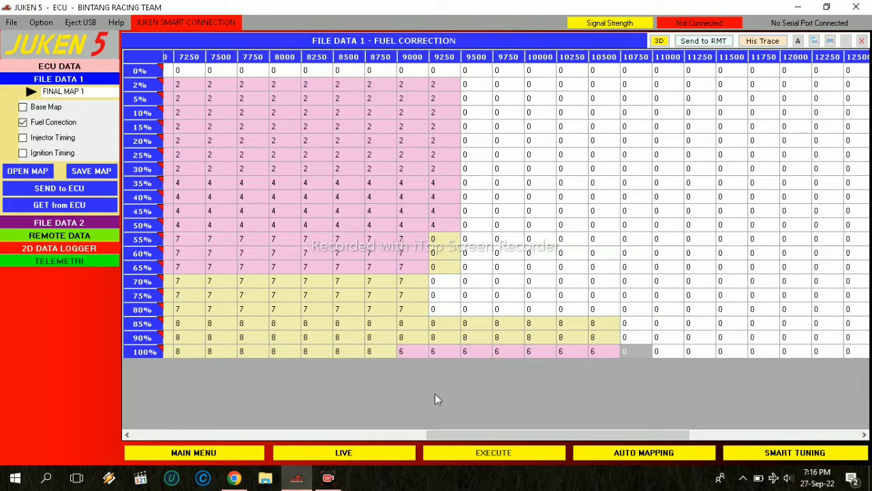
# Set the Fuel Correction to 2 for 1000 to 4750 RPM at 35% to 55% throttle.
pyautogui.moveTo(456, 435); pyautogui.dragTo(170, 402)
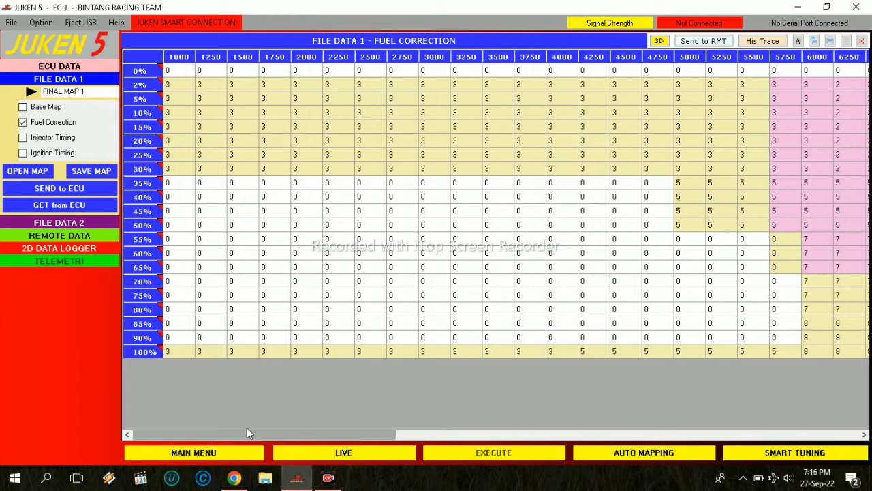
pyautogui.moveTo(170, 186); pyautogui.dragTo(655, 246)
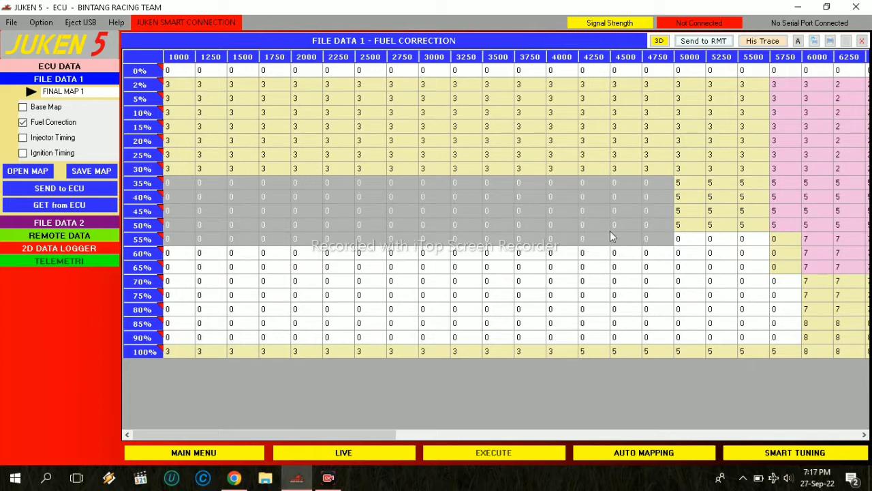
pyautogui.rightClick(544, 216)
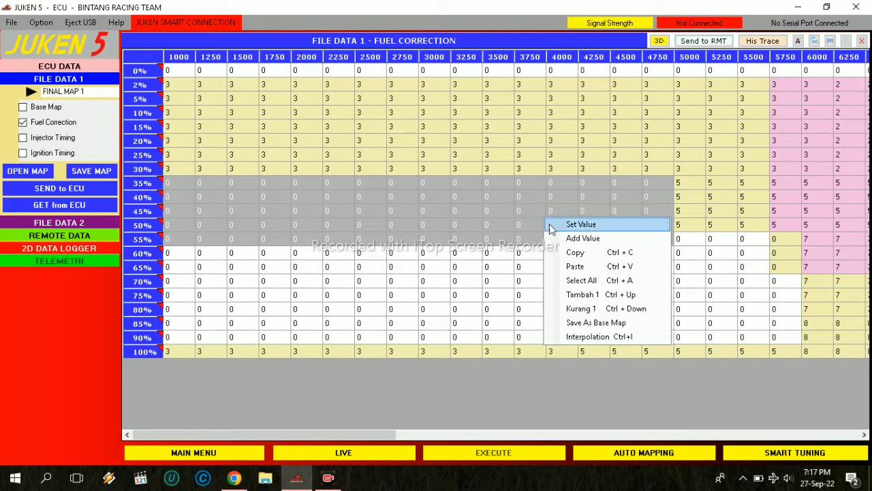
pyautogui.click(594, 228)
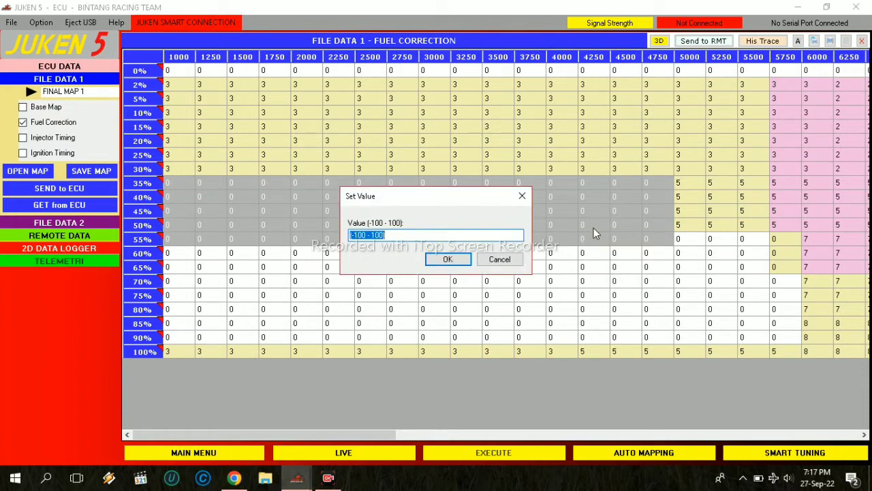
pyautogui.write('2')
pyautogui.click(447, 259)
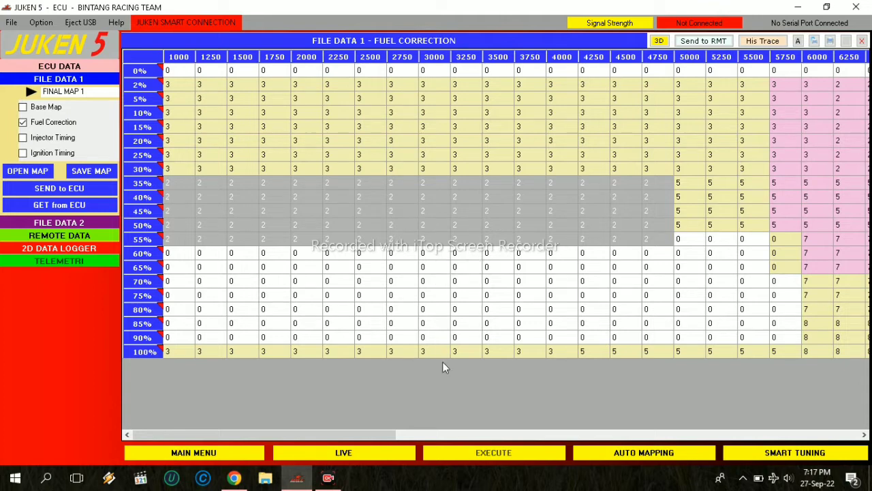
# Set the Fuel Correction to 4 for 1000 to 5500 RPM at 60% to 90% throttle.
pyautogui.moveTo(359, 439); pyautogui.dragTo(212, 338)
pyautogui.moveTo(179, 256); pyautogui.dragTo(757, 339)
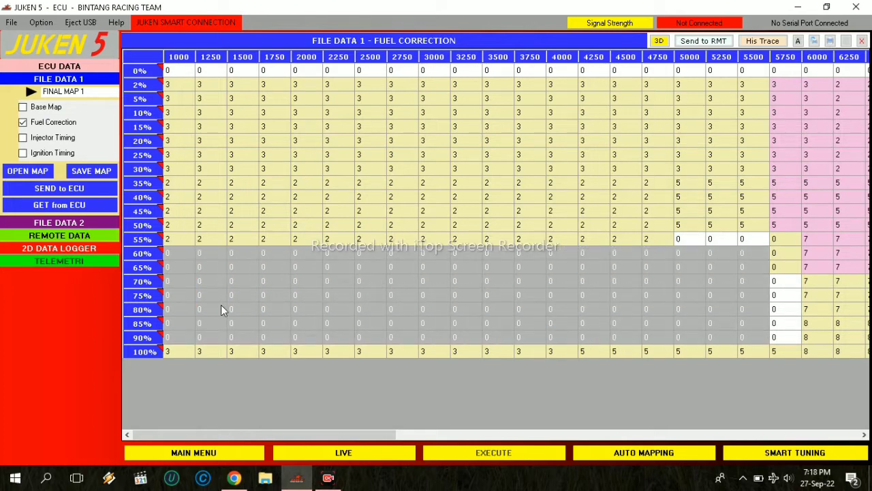
pyautogui.rightClick(255, 272)
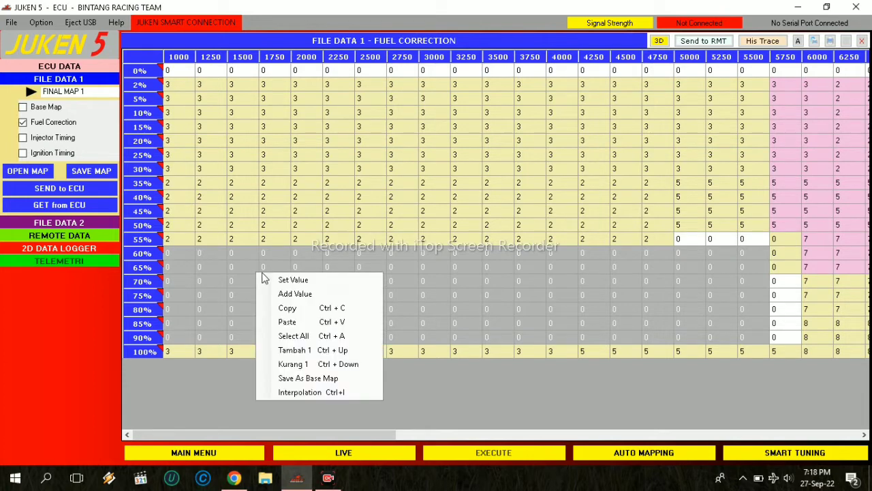
pyautogui.click(313, 282)
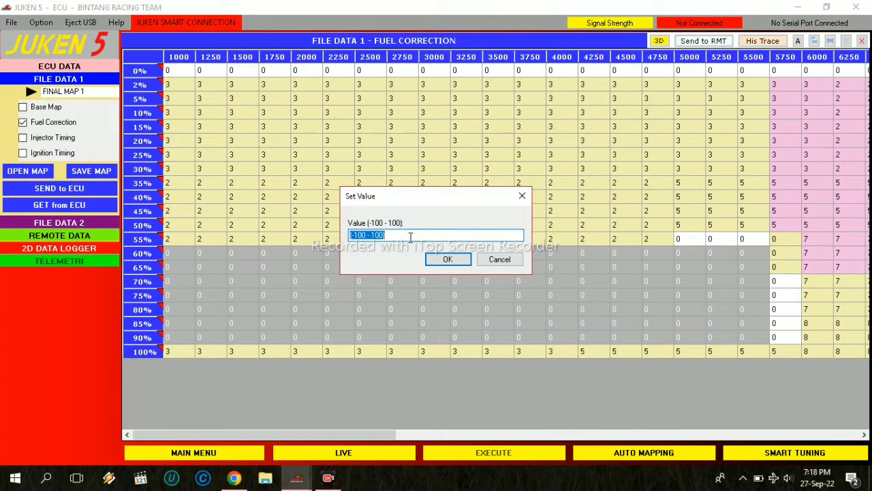
pyautogui.write('4')
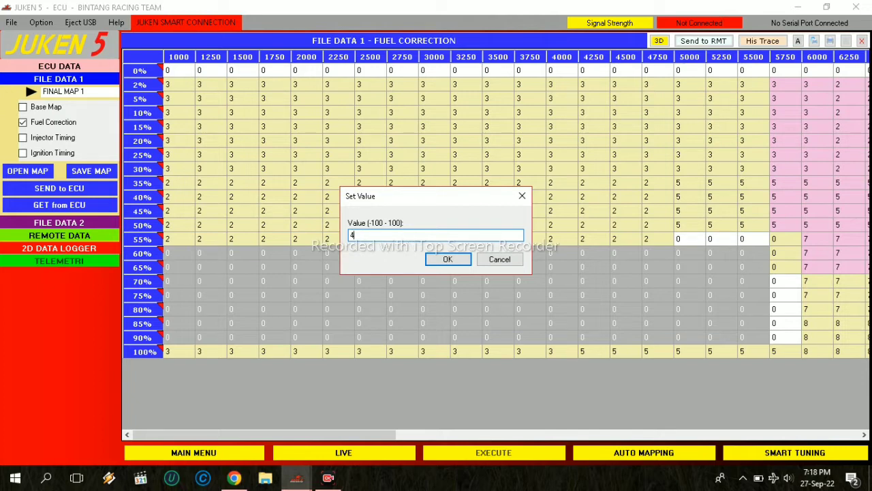
pyautogui.click(445, 260)
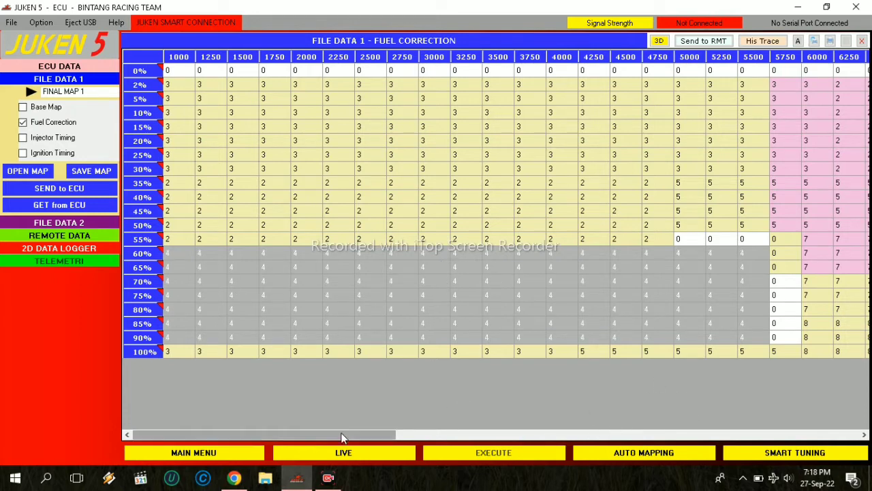
# Set the Fuel Correction to 3 for 5000 to 5500 RPM at 55% throttle.
pyautogui.moveTo(345, 437); pyautogui.dragTo(431, 441)
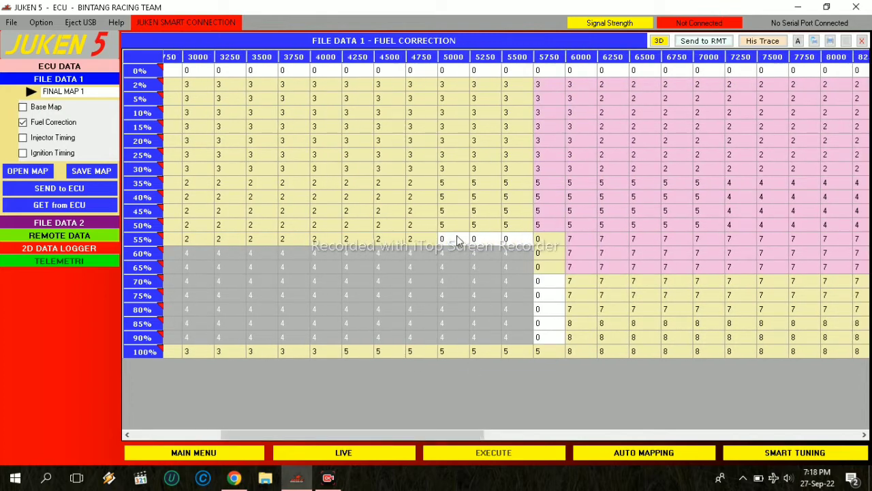
pyautogui.moveTo(444, 239); pyautogui.dragTo(506, 240)
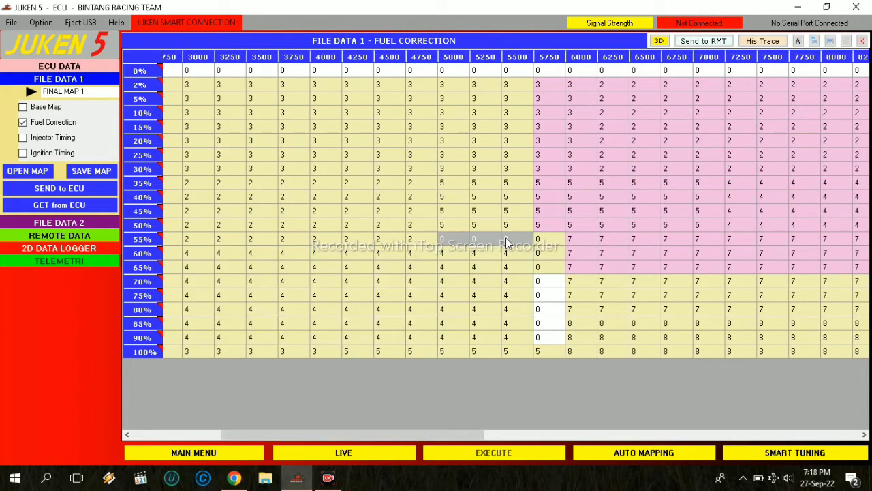
pyautogui.rightClick(506, 238)
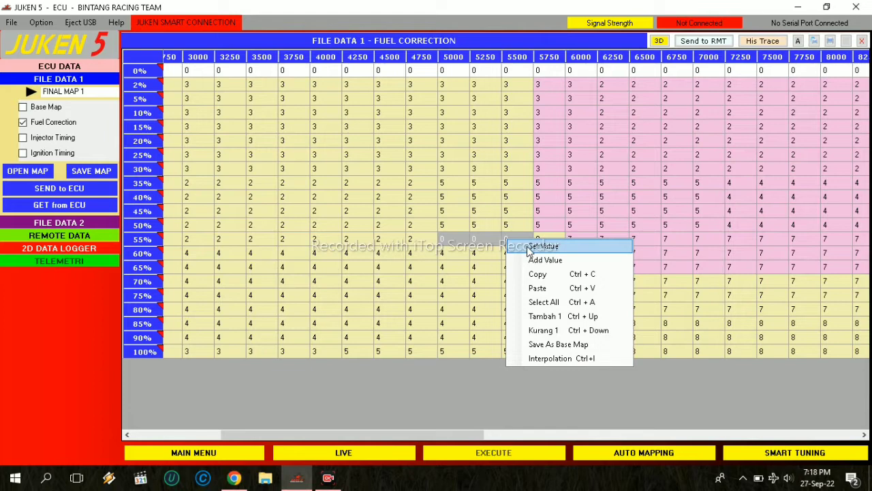
pyautogui.click(529, 248)
pyautogui.write('0')
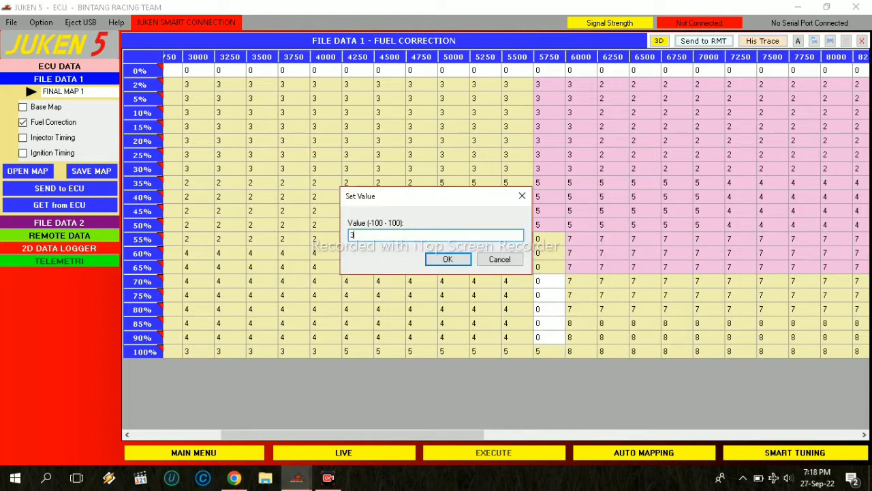
pyautogui.click(448, 259)
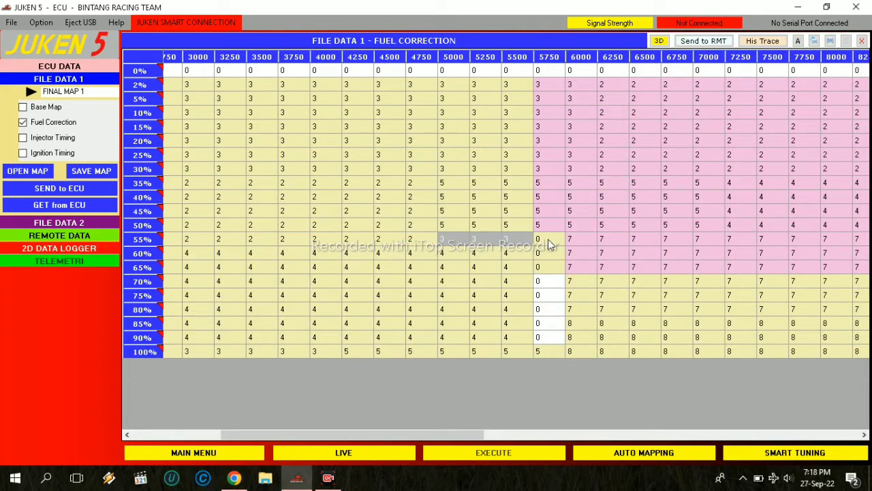
# Set the Fuel Correction to 5 for 5750 RPM at 55% to 90% throttle.
pyautogui.moveTo(549, 243); pyautogui.dragTo(560, 334)
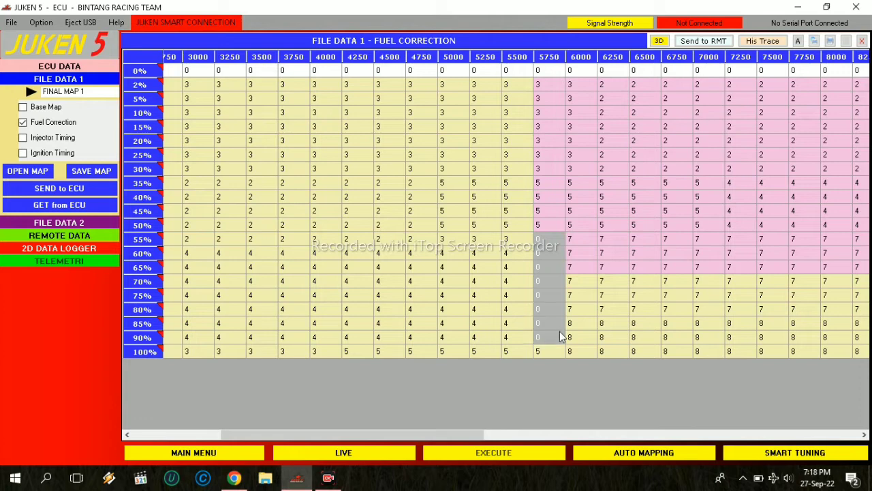
pyautogui.rightClick(559, 332)
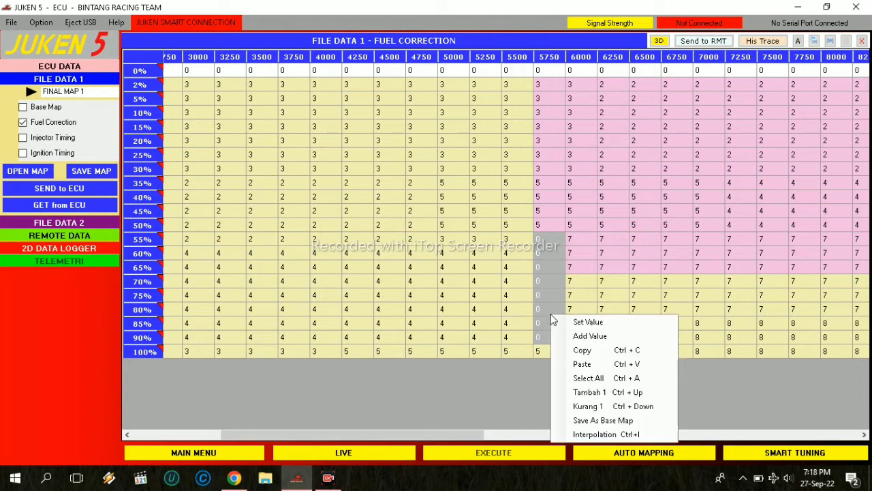
pyautogui.click(588, 322)
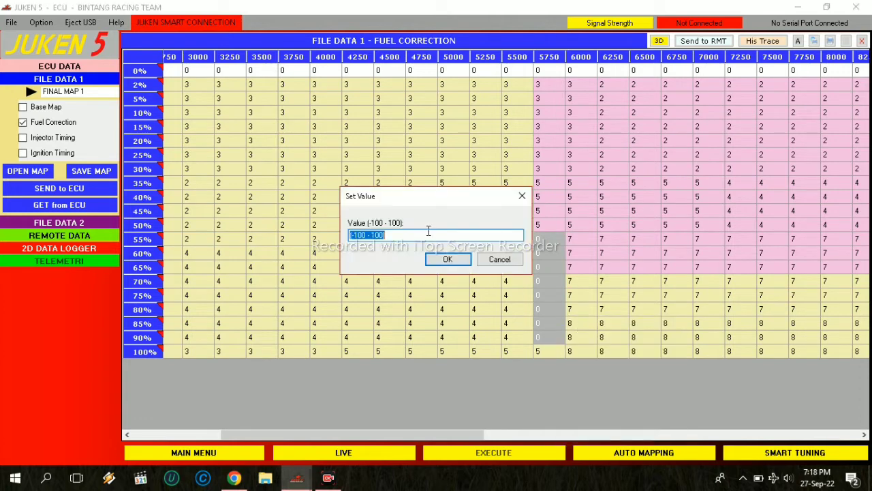
pyautogui.write('5')
pyautogui.click(440, 263)
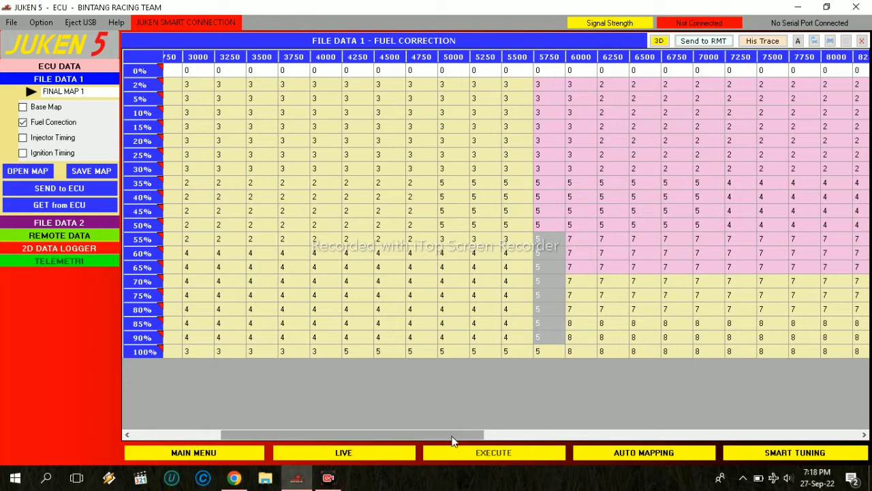
# Add 1 to the Fuel Correction for 9500 to 10500 RPM at 2% to 30% throttle.
pyautogui.moveTo(453, 434); pyautogui.dragTo(647, 434)
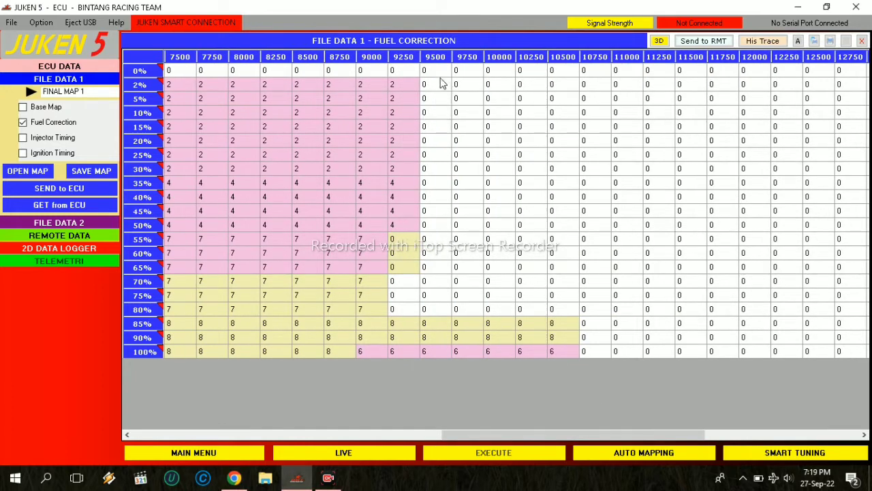
pyautogui.moveTo(440, 84); pyautogui.dragTo(576, 175)
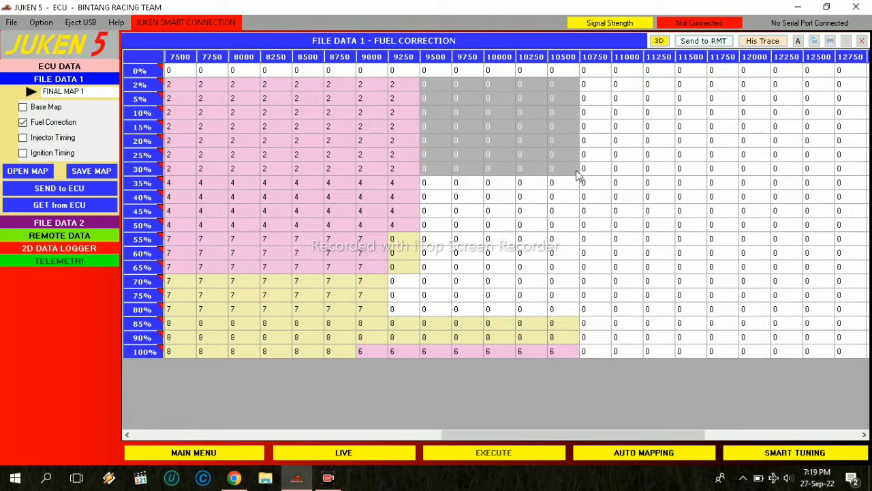
pyautogui.rightClick(561, 151)
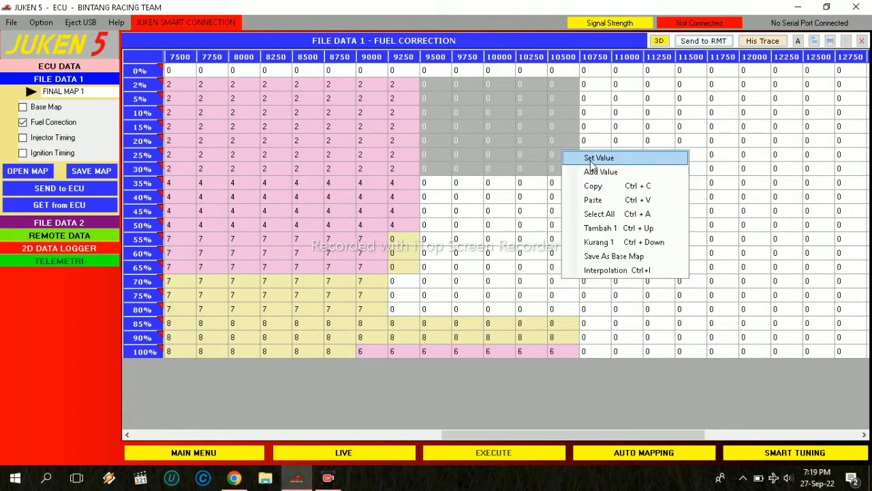
pyautogui.click(598, 171)
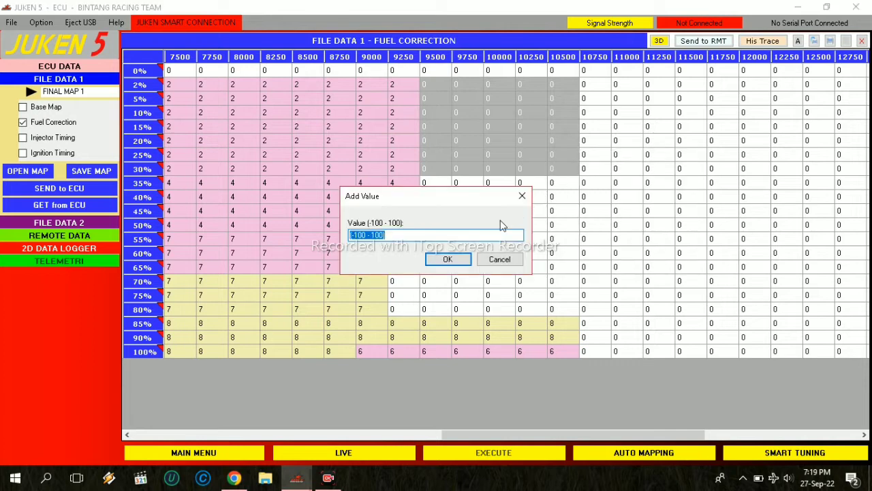
pyautogui.write('1')
pyautogui.click(449, 263)
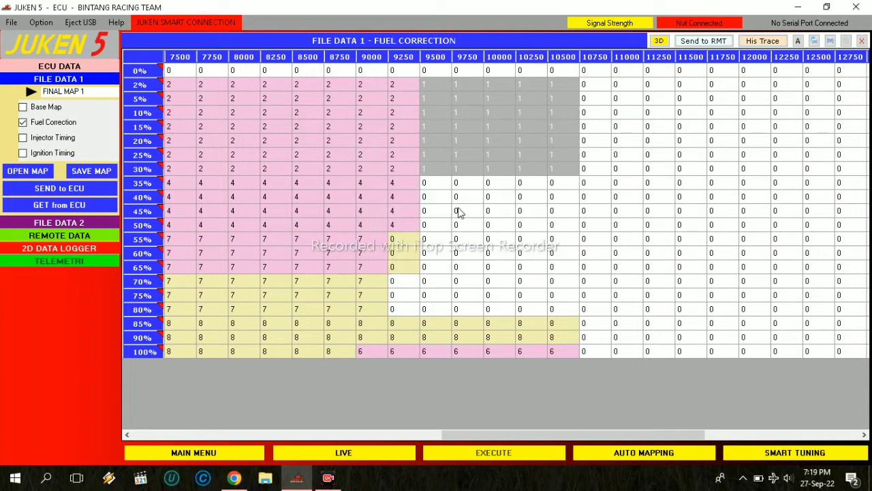
# Set the Fuel Correction to 2 for 9500 to 10500 RPM at 35% to 80% throttle.
pyautogui.moveTo(436, 185); pyautogui.dragTo(565, 313)
pyautogui.rightClick(546, 281)
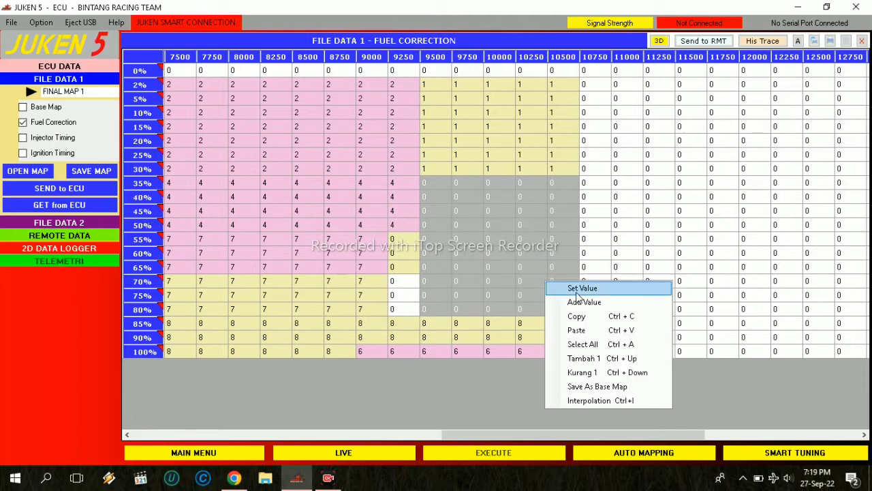
pyautogui.click(578, 290)
pyautogui.write('0')
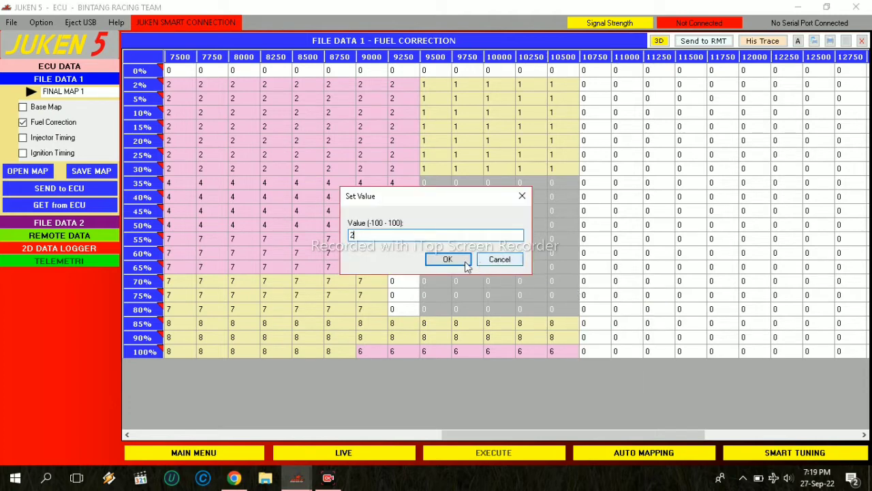
pyautogui.click(448, 257)
# Set the Fuel Correction to 3 for 9250 RPM at 55% to 80% throttle.
pyautogui.moveTo(398, 239); pyautogui.dragTo(396, 309)
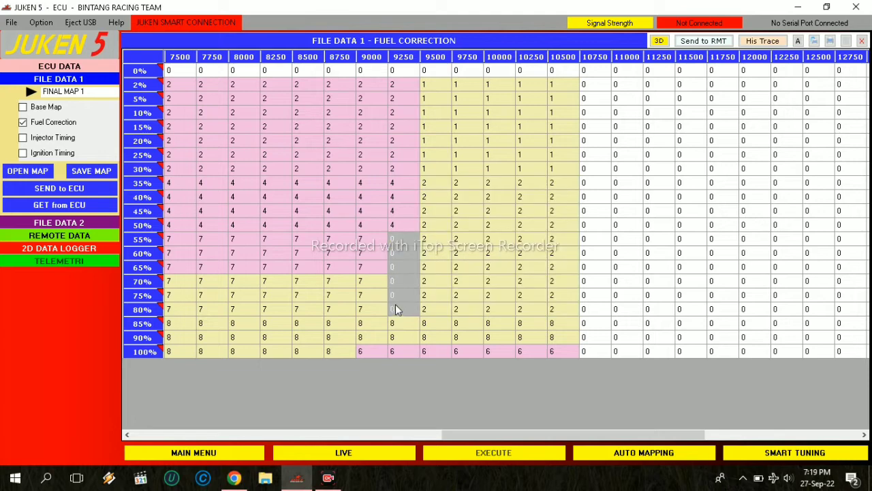
pyautogui.rightClick(414, 248)
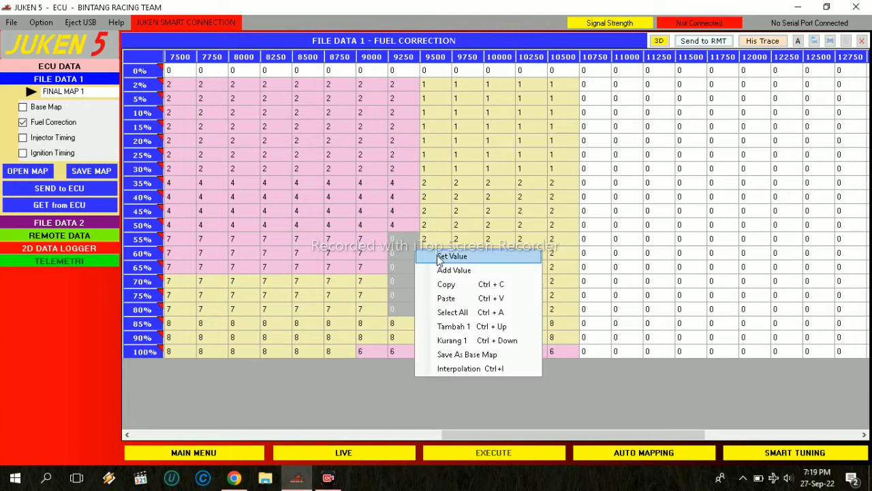
pyautogui.click(437, 258)
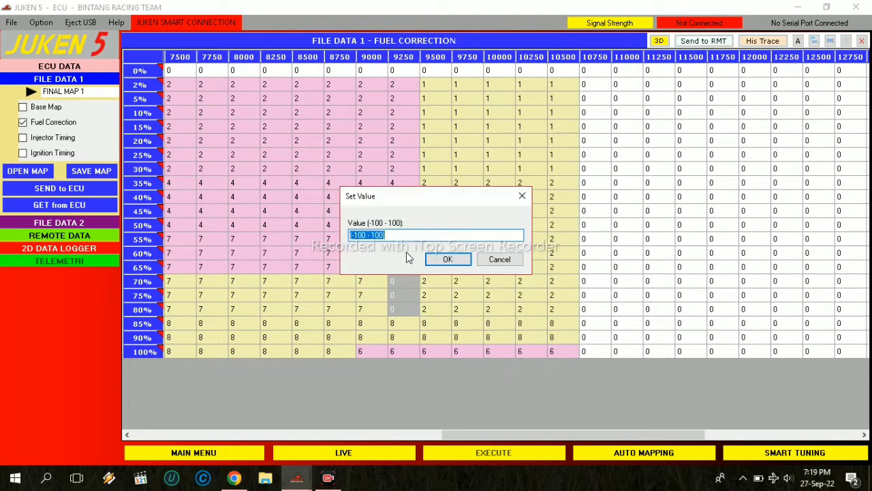
pyautogui.write('0')
pyautogui.click(447, 260)
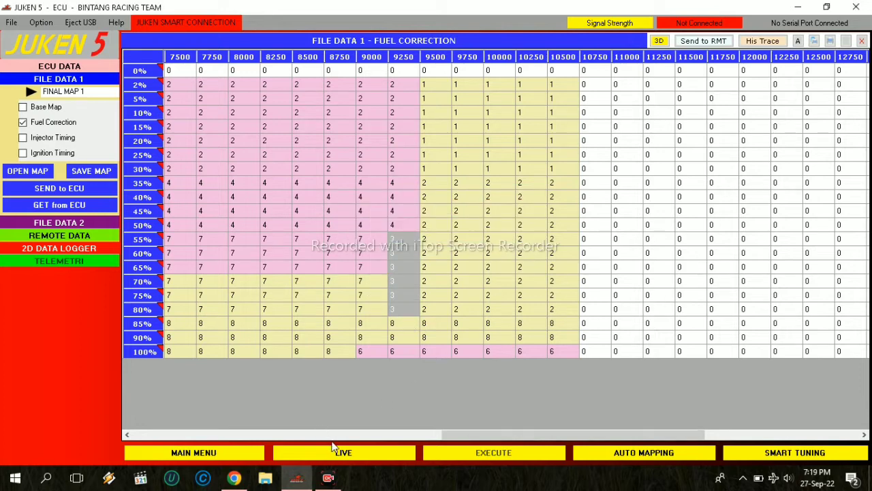
# Review the completed Fuel Correction table across the low, middle and high RPM ranges.
pyautogui.moveTo(452, 434); pyautogui.dragTo(405, 420)
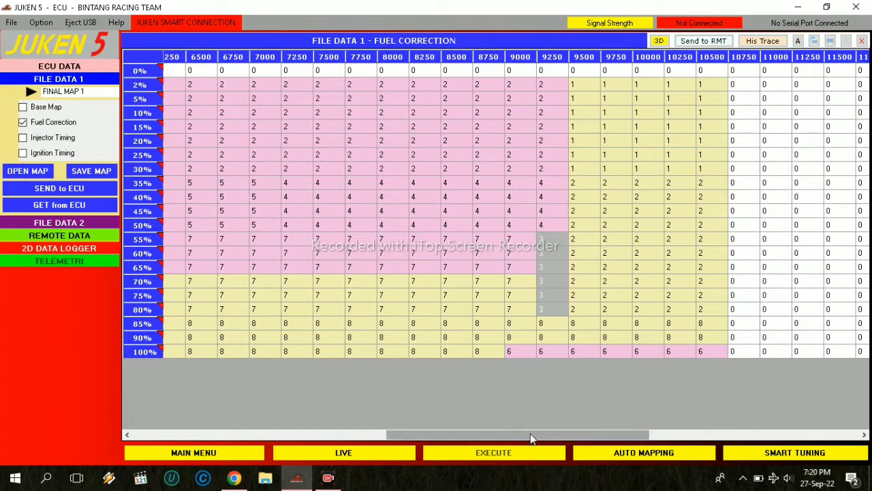
pyautogui.moveTo(530, 433); pyautogui.dragTo(232, 420)
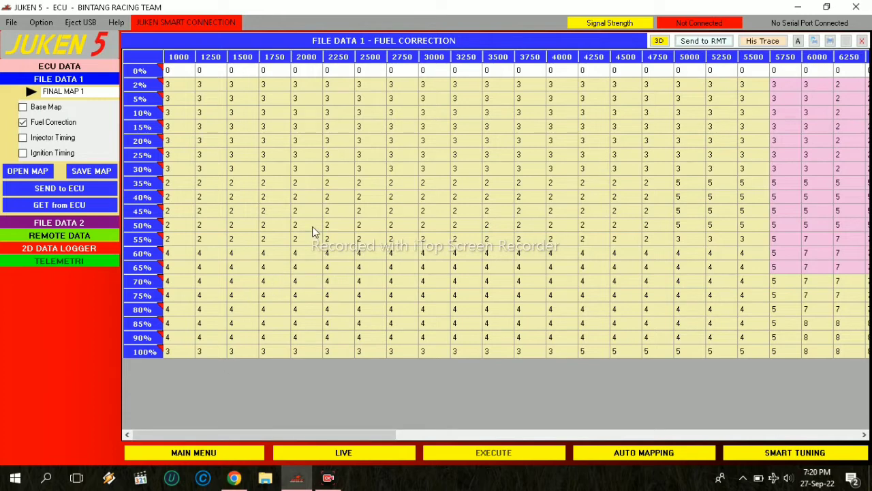
pyautogui.moveTo(303, 434); pyautogui.dragTo(488, 444)
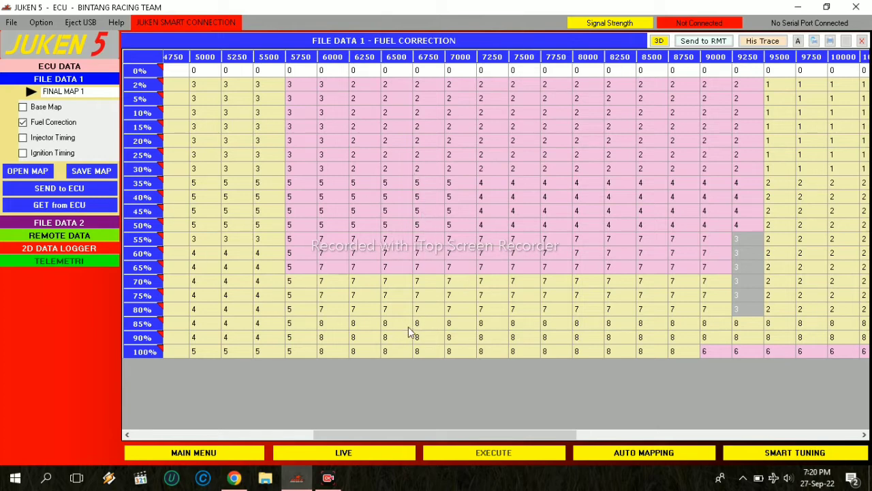
pyautogui.click(421, 197)
pyautogui.click(235, 242)
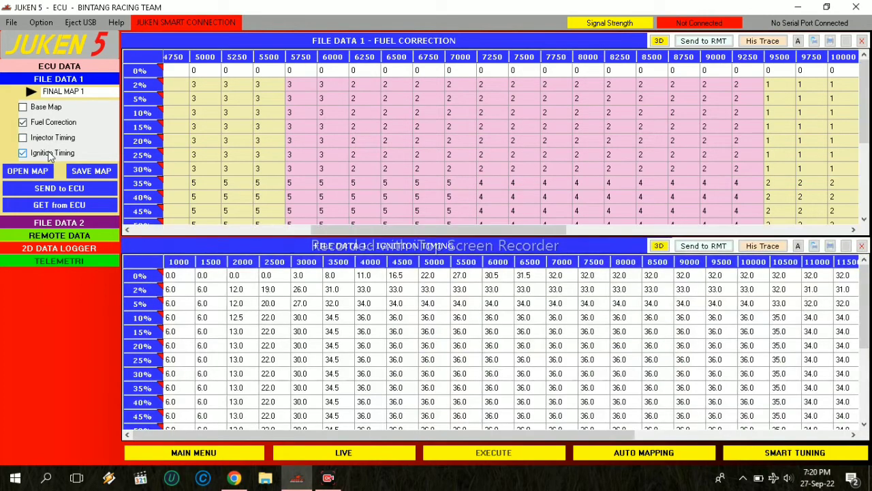
# Open the File Data 1 ignition timing curve for 0% throttle for editing and add the 2% throttle curve to the graph.
pyautogui.click(138, 276)
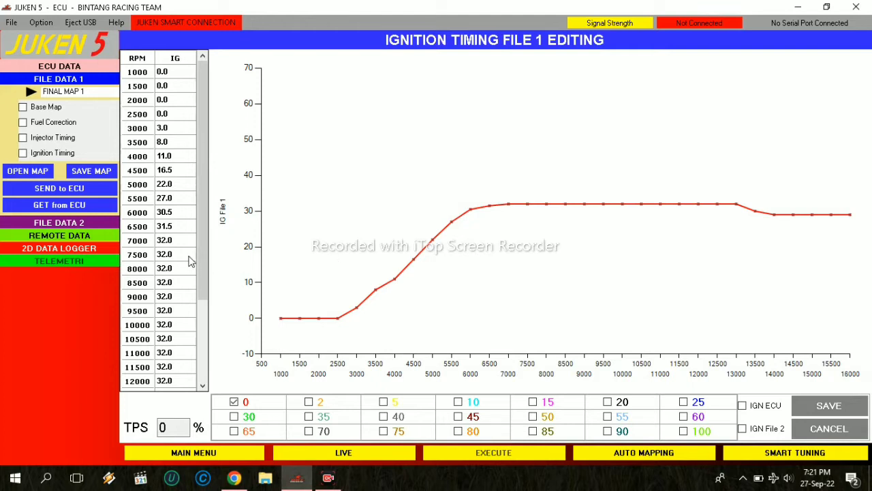
pyautogui.scroll(-1, 184, 256)
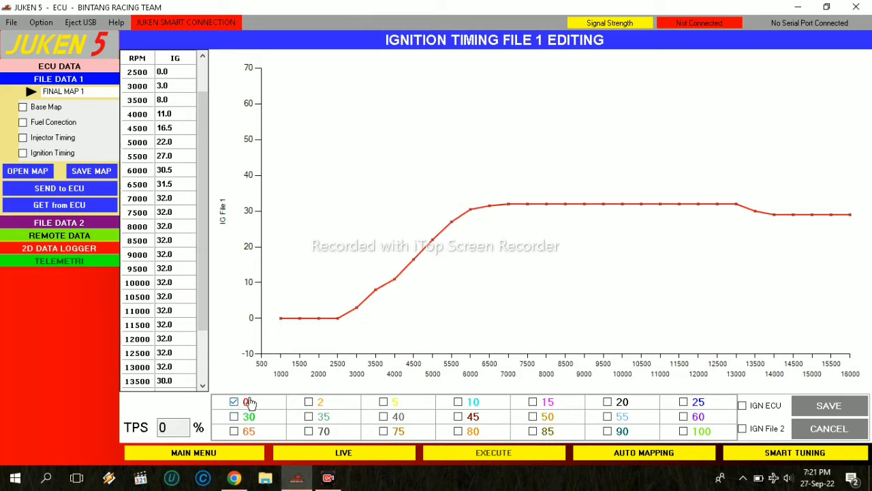
pyautogui.click(309, 403)
pyautogui.click(315, 406)
pyautogui.click(315, 406)
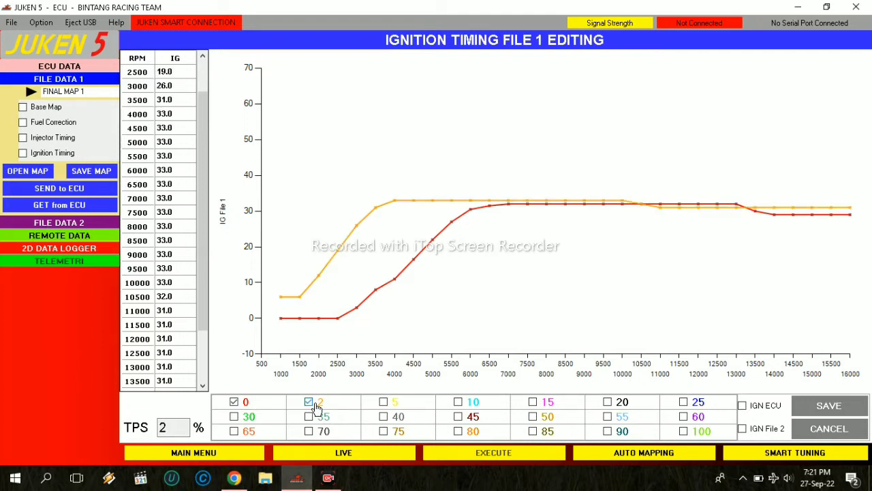
pyautogui.moveTo(394, 202)
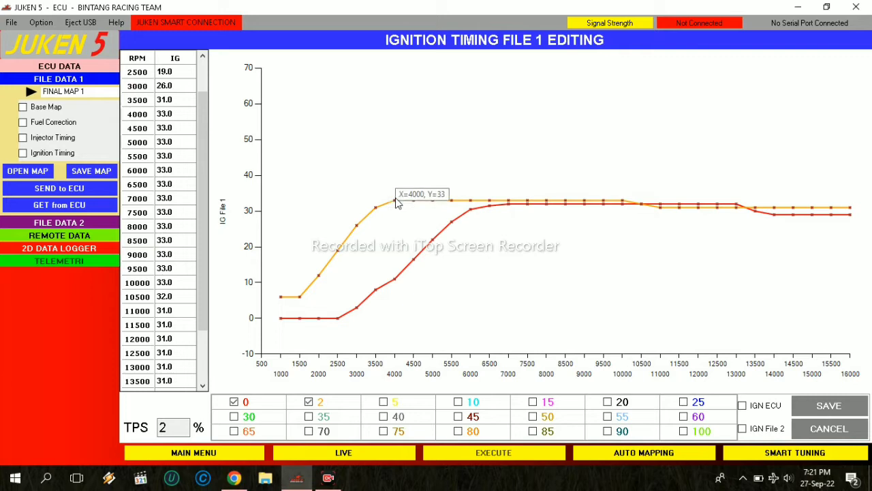
pyautogui.click(315, 404)
pyautogui.click(314, 404)
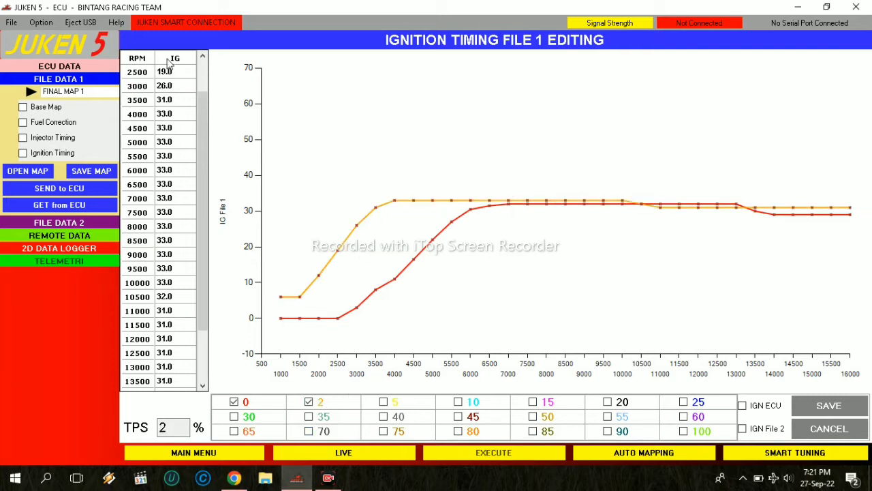
# Lower the whole 2% throttle ignition curve until 4000 to 10000 RPM sits at 26.0 and 11000 RPM upward at 24.0.
pyautogui.click(168, 69)
pyautogui.click(137, 60)
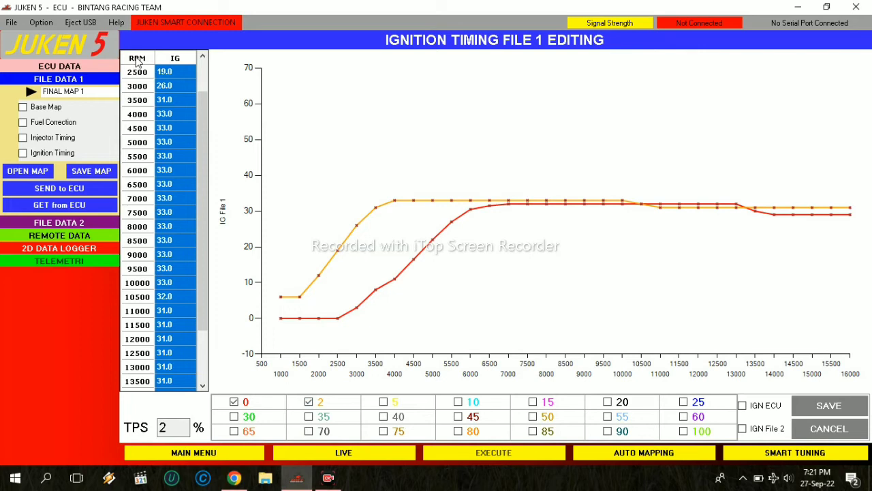
pyautogui.press('-')
pyautogui.press('-')
pyautogui.press('-')
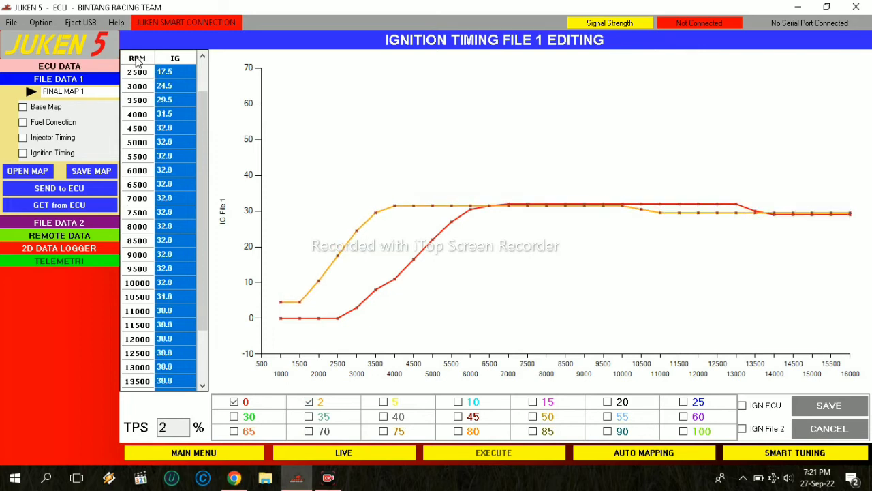
pyautogui.press('-')
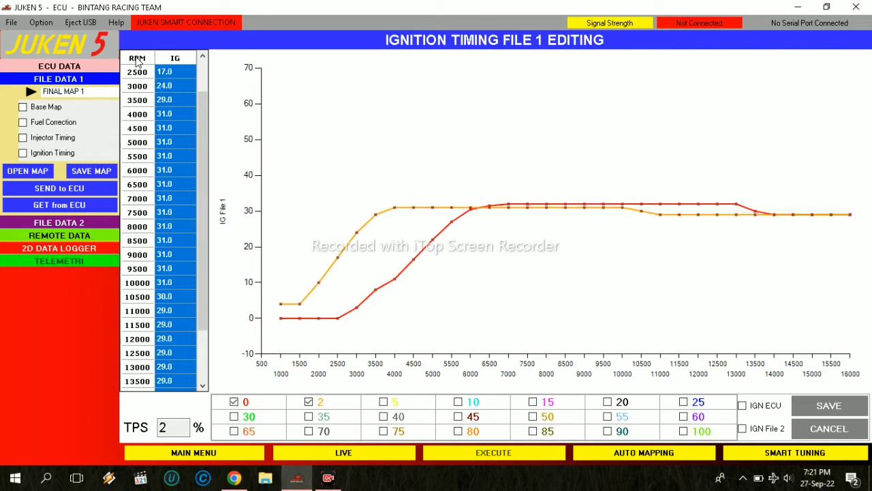
pyautogui.press('+')
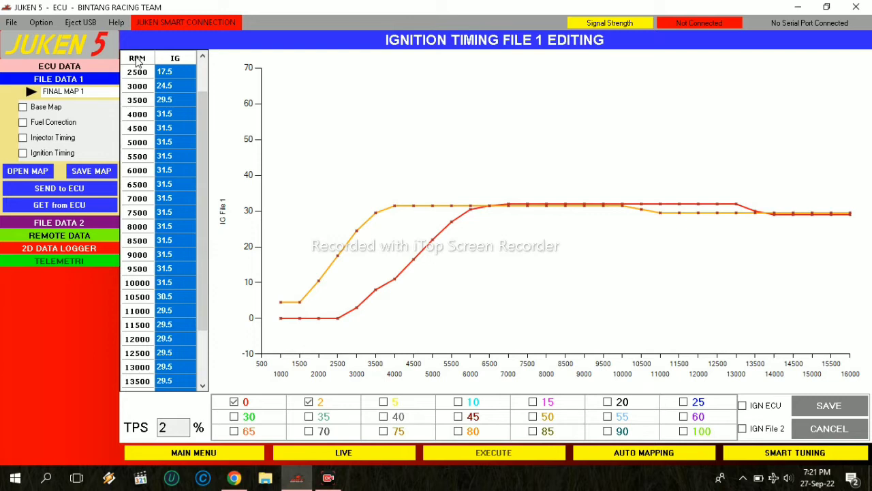
pyautogui.press('+')
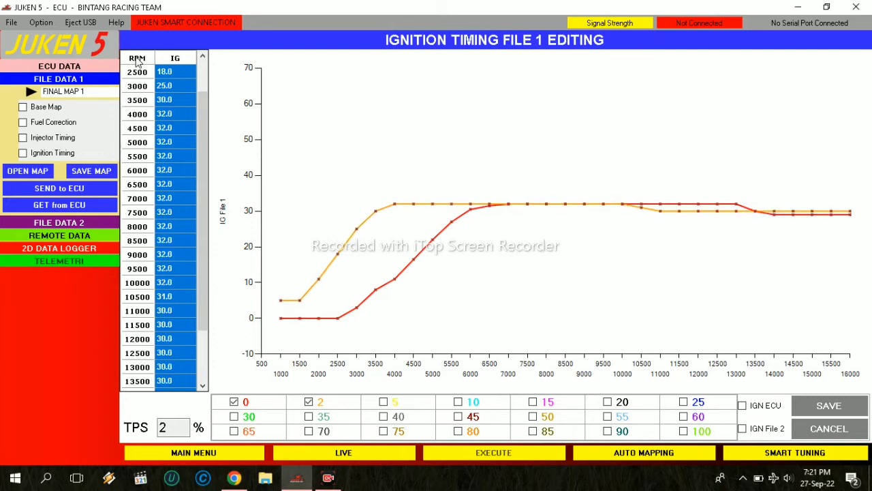
pyautogui.press('-')
pyautogui.press('-')
pyautogui.press('-')
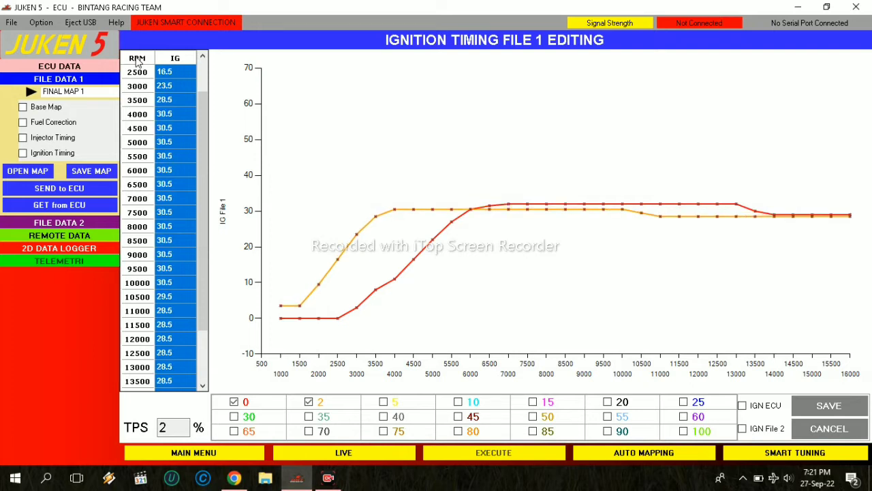
pyautogui.press('-')
pyautogui.press('-')
pyautogui.press('-')
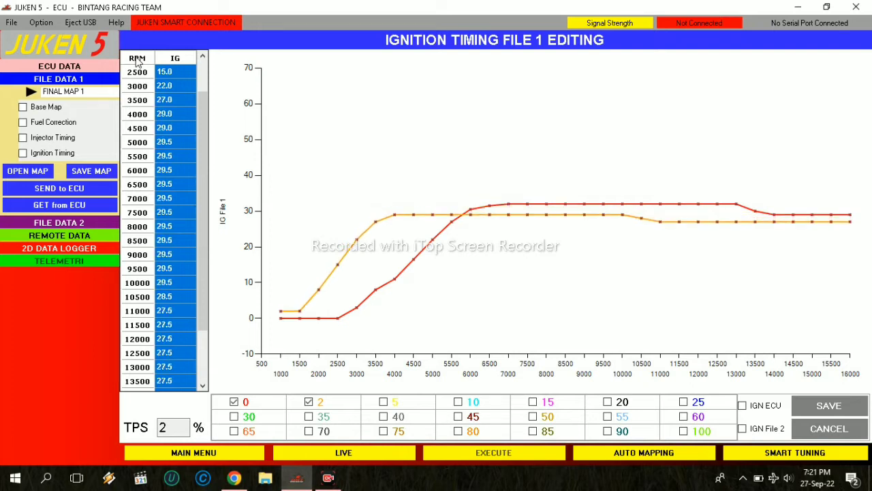
pyautogui.press('-')
pyautogui.press('-')
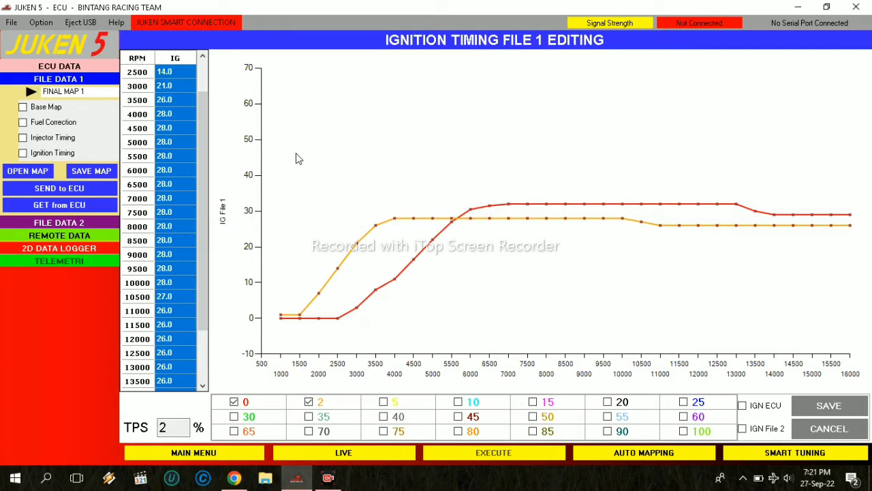
pyautogui.press('-')
pyautogui.press('-')
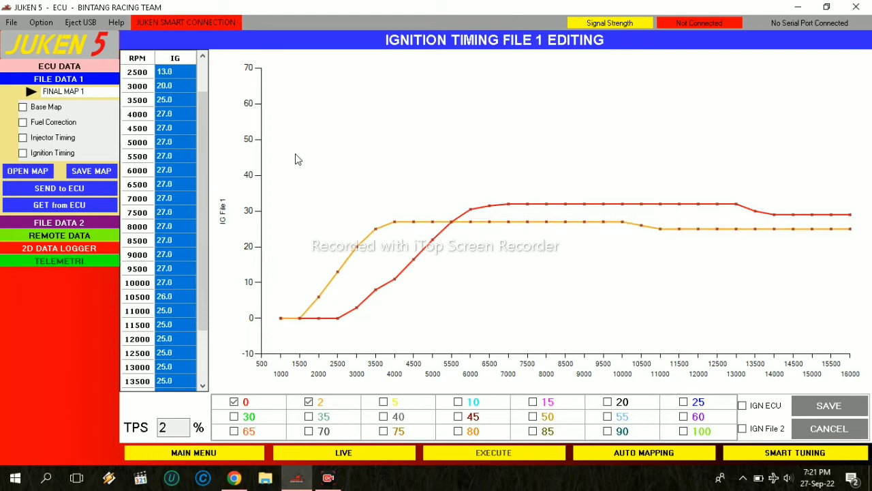
pyautogui.press('-')
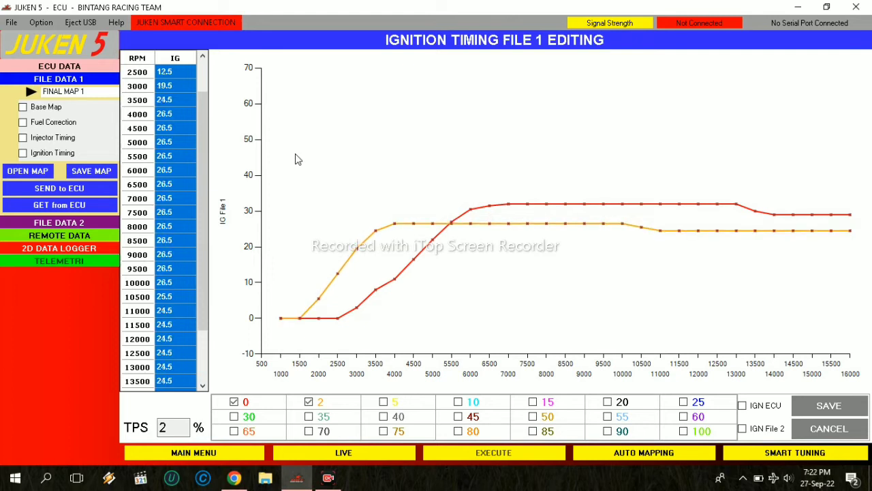
pyautogui.press('-')
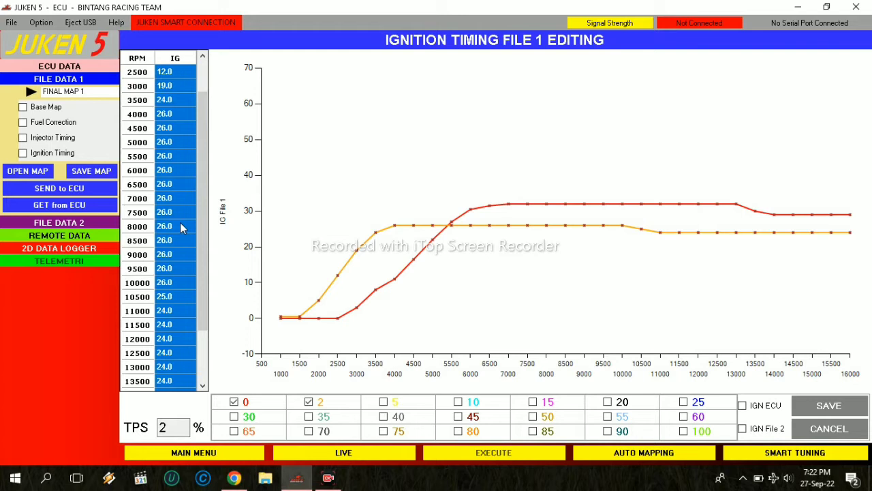
# Add the 5% throttle ignition curve and lower all its points until 4000 to 10000 RPM sits at 26.0.
pyautogui.click(385, 404)
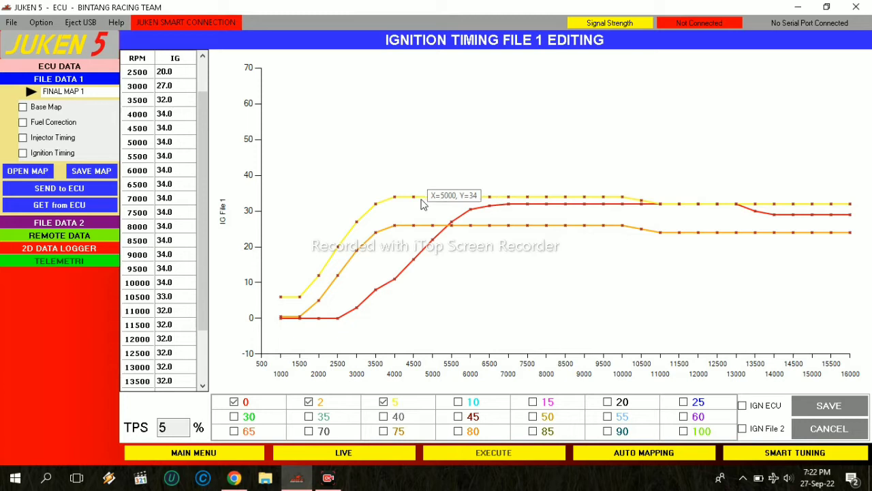
pyautogui.click(135, 62)
pyautogui.press('-')
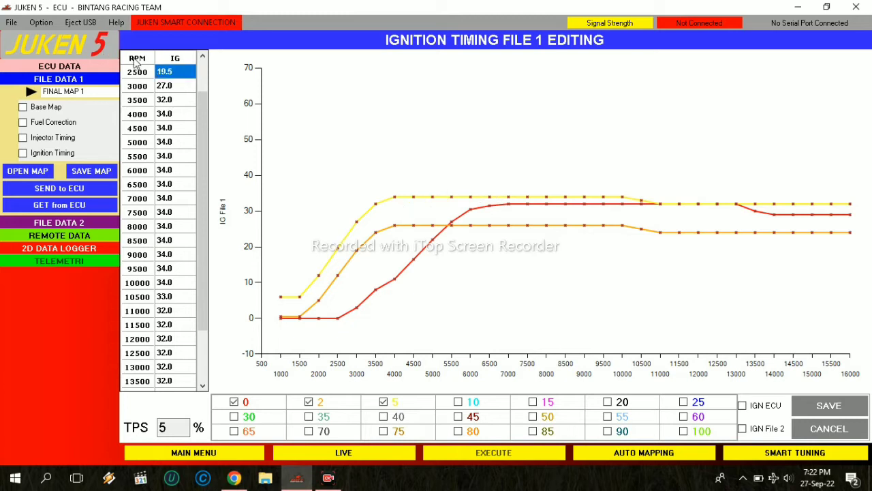
pyautogui.hotkey('ctrl', 'a')
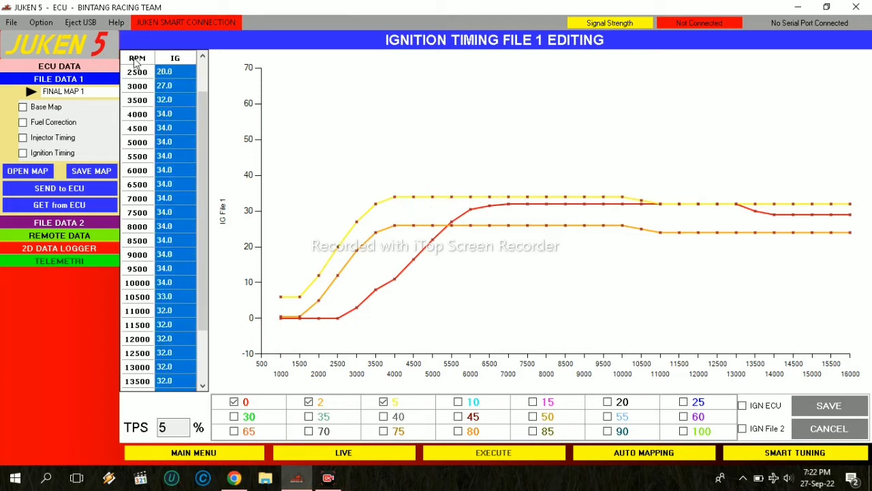
pyautogui.press('-')
pyautogui.press('-')
pyautogui.press('-')
pyautogui.press('-')
pyautogui.press('-')
pyautogui.press('-')
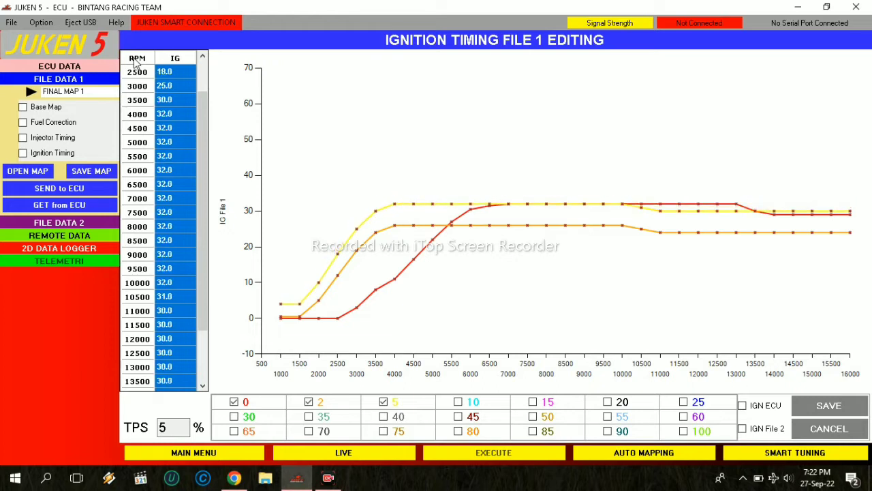
pyautogui.press('-')
pyautogui.press('-')
pyautogui.press('-')
pyautogui.press('-')
pyautogui.press('-')
pyautogui.press('-')
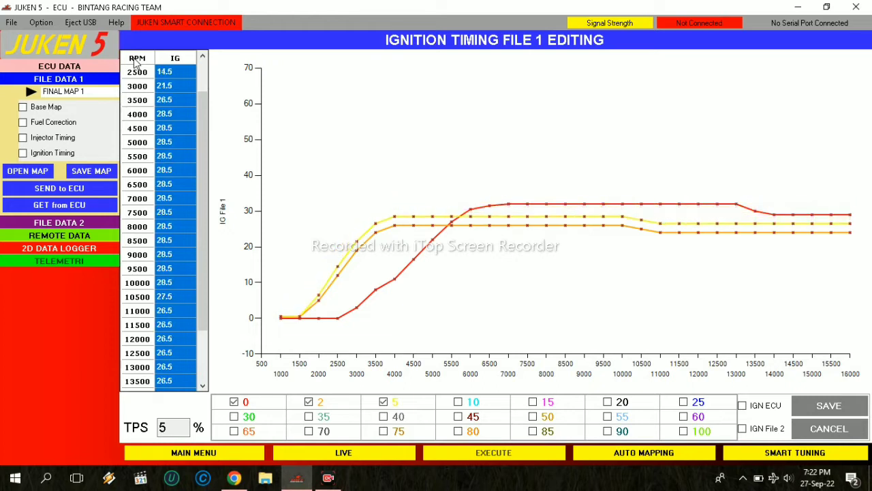
pyautogui.press('+')
pyautogui.press('-')
pyautogui.press('-')
pyautogui.press('-')
pyautogui.press('-')
pyautogui.press('-')
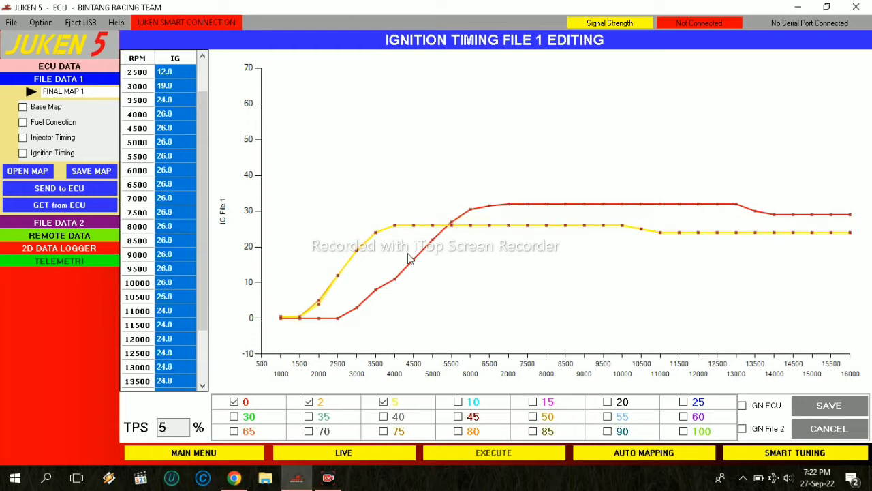
# Raise the whole 5% throttle ignition curve by 2.0 so that 4000 to 10000 RPM sits at 28.0.
pyautogui.press('+')
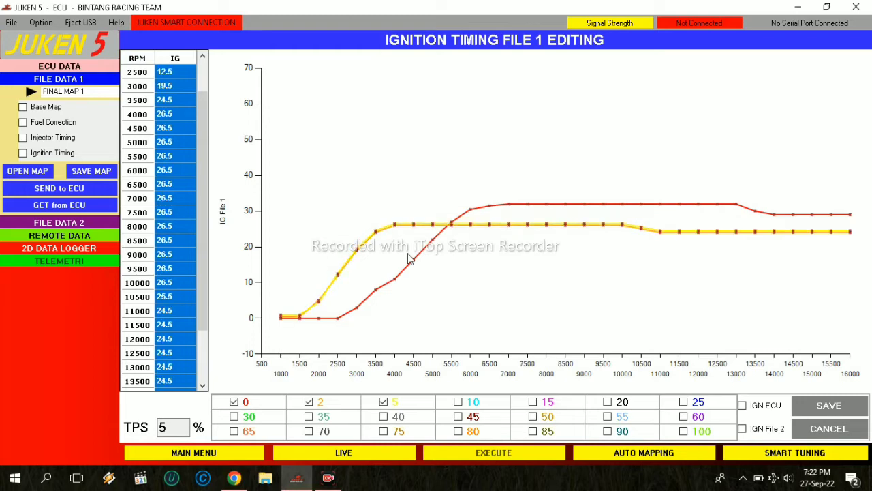
pyautogui.press('+')
pyautogui.press('+')
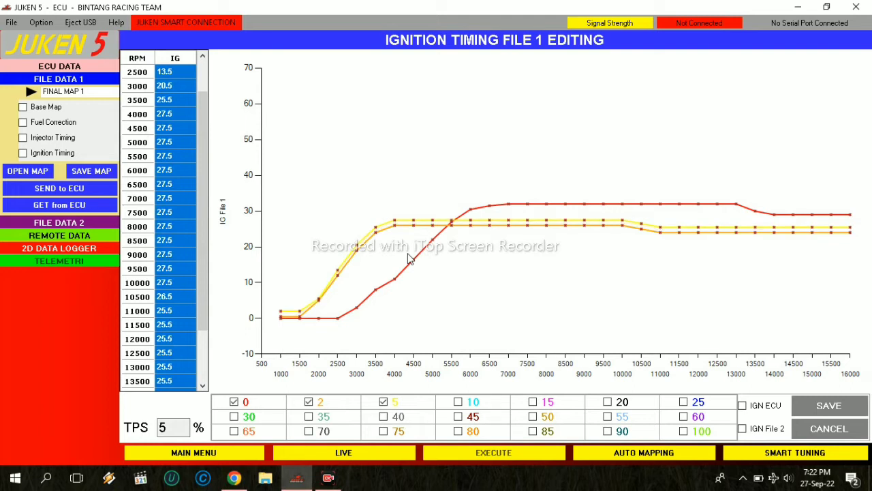
pyautogui.press('+')
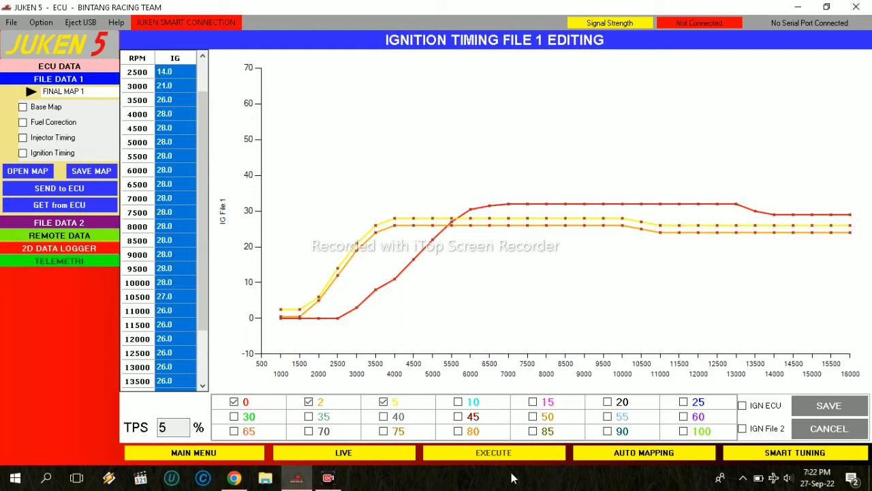
# Add the 10% throttle ignition curve and lower all its points until 4000 to 10000 RPM sits at 28.0.
pyautogui.click(458, 403)
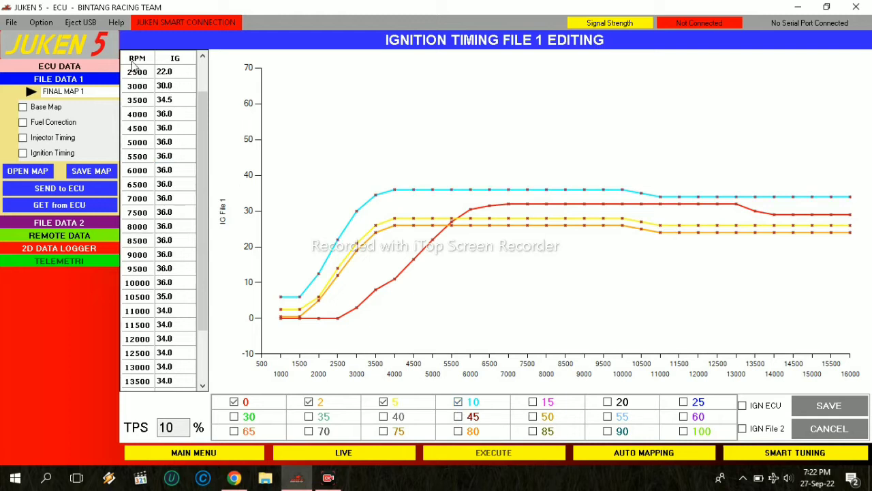
pyautogui.click(133, 64)
pyautogui.click(134, 63)
pyautogui.press('-')
pyautogui.press('-')
pyautogui.press('-')
pyautogui.press('-')
pyautogui.press('-')
pyautogui.press('-')
pyautogui.press('-')
pyautogui.press('-')
pyautogui.press('-')
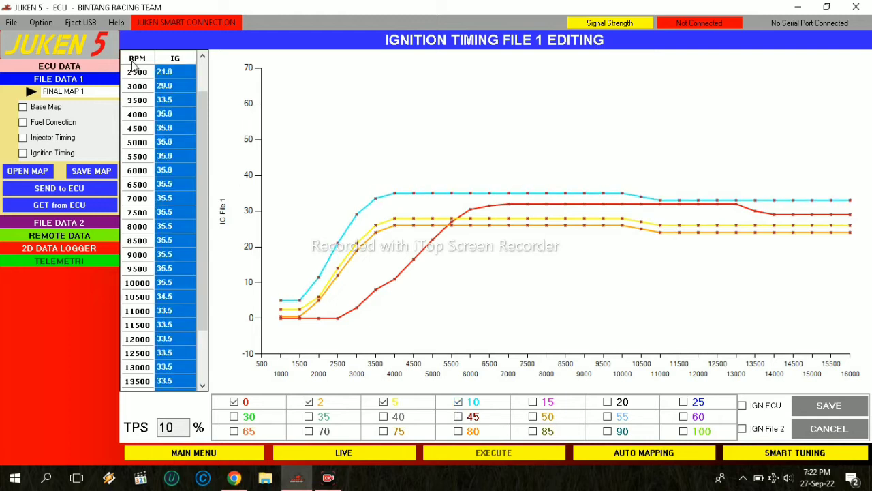
pyautogui.press('-')
pyautogui.press('-')
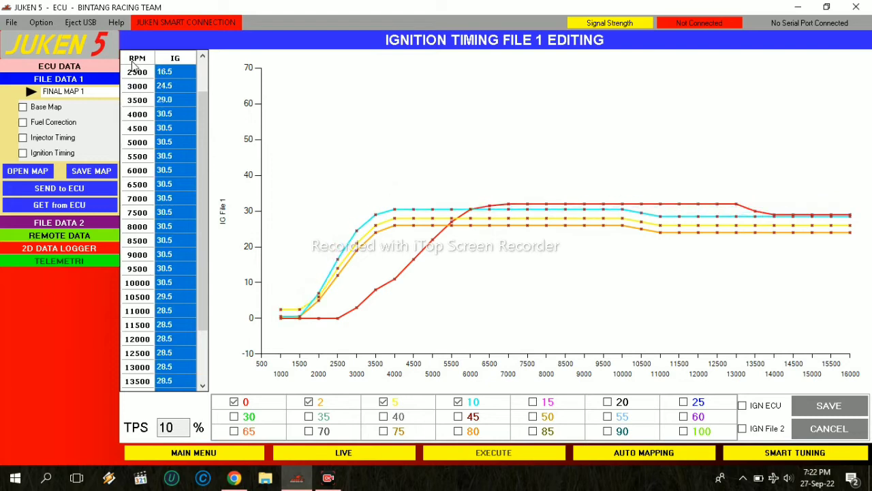
pyautogui.press('-')
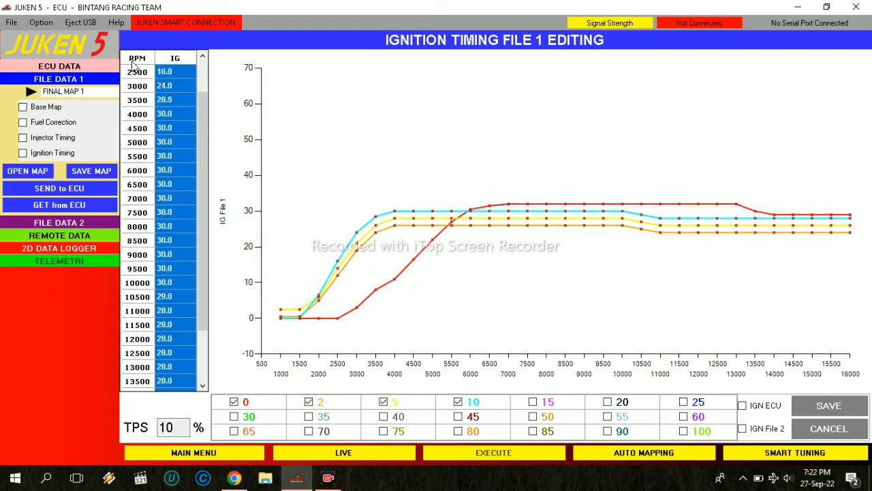
pyautogui.press('-')
pyautogui.press('-')
pyautogui.press('-')
pyautogui.press('-')
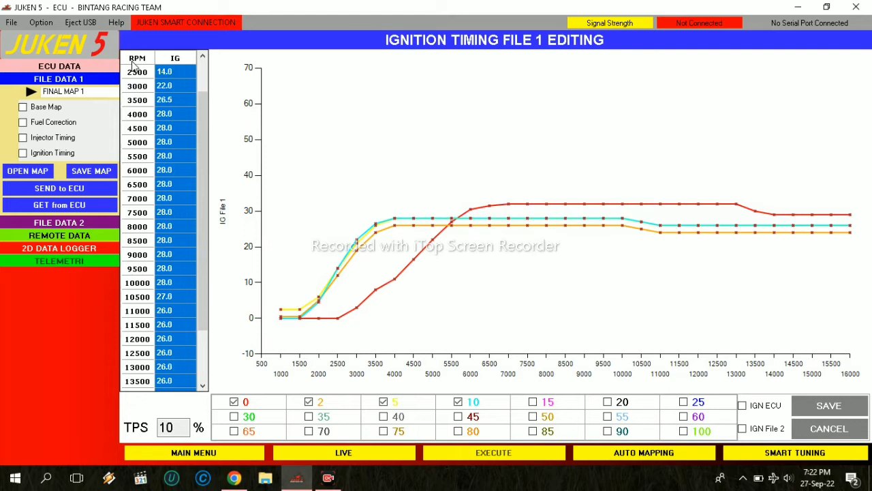
# Raise the whole 10% throttle ignition curve by 2.0 so that 4000 to 10000 RPM sits at 30.0.
pyautogui.moveTo(506, 223)
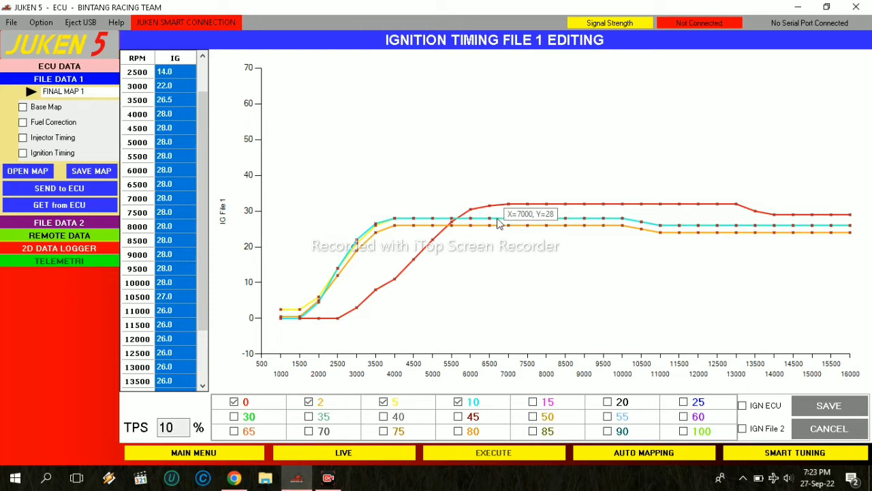
pyautogui.press('+')
pyautogui.press('+')
pyautogui.press('+')
pyautogui.press('+')
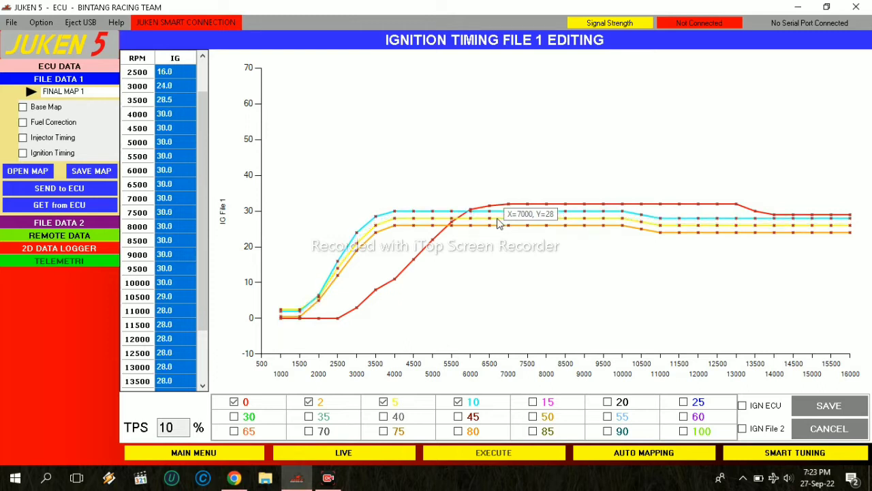
# Add the 15% throttle ignition curve and lower all its points until 4000 to 10000 RPM sits at 32.0.
pyautogui.click(532, 402)
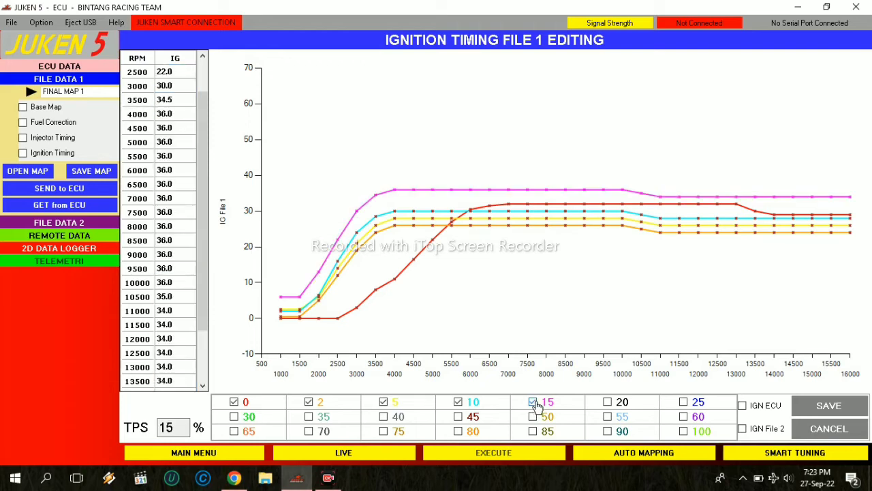
pyautogui.click(142, 65)
pyautogui.hotkey('shift', 'Down')
pyautogui.hotkey('shift', 'Down')
pyautogui.hotkey('shift', 'Down')
pyautogui.hotkey('shift', 'Down')
pyautogui.hotkey('shift', 'Down')
pyautogui.hotkey('shift', 'Down')
pyautogui.hotkey('shift', 'Down')
pyautogui.hotkey('shift', 'Down')
pyautogui.hotkey('shift', 'Down')
pyautogui.hotkey('shift', 'Down')
pyautogui.hotkey('shift', 'Down')
pyautogui.hotkey('shift', 'Down')
pyautogui.hotkey('shift', 'Down')
pyautogui.hotkey('shift', 'Down')
pyautogui.hotkey('shift', 'Down')
pyautogui.hotkey('shift', 'Down')
pyautogui.hotkey('shift', 'Down')
pyautogui.hotkey('shift', 'Down')
pyautogui.hotkey('shift', 'Down')
pyautogui.hotkey('shift', 'Down')
pyautogui.hotkey('shift', 'Down')
pyautogui.hotkey('shift', 'Down')
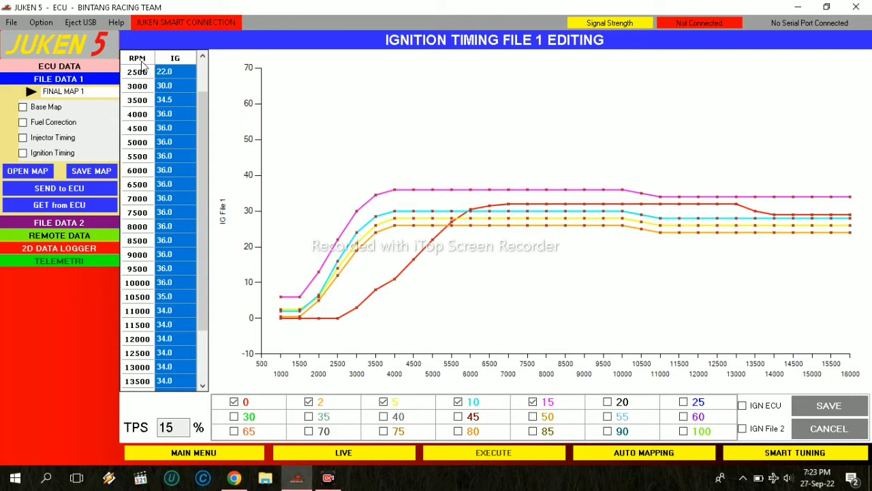
pyautogui.press('-')
pyautogui.press('-')
pyautogui.press('-')
pyautogui.press('-')
pyautogui.press('-')
pyautogui.press('-')
pyautogui.press('-')
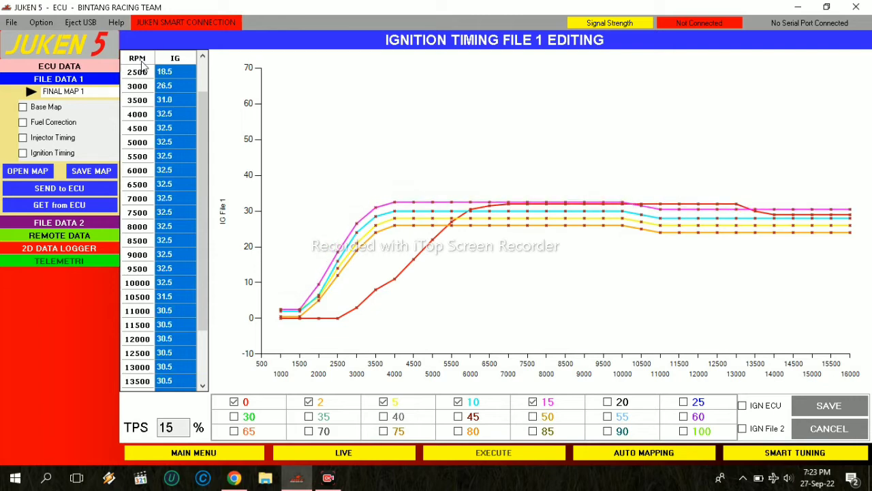
pyautogui.press('-')
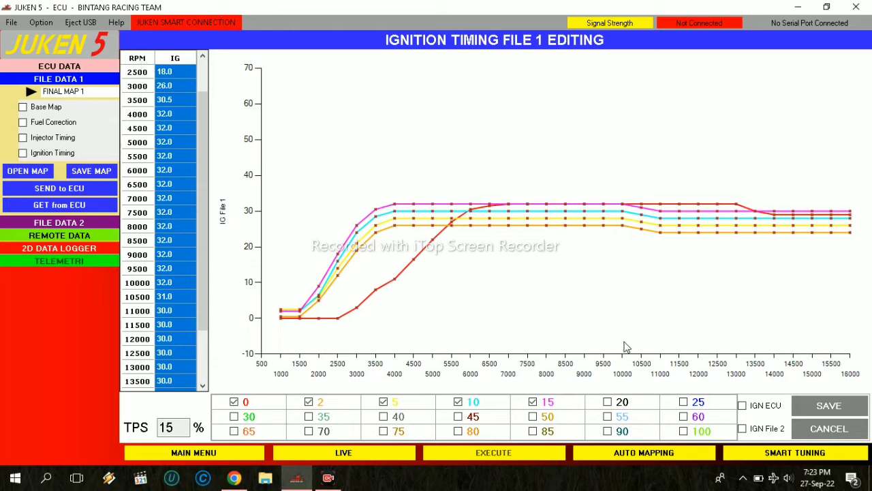
# Add the 20% throttle ignition curve and lower all its points by 2.0 so that 4000 to 10000 RPM sits at 34.0.
pyautogui.click(608, 402)
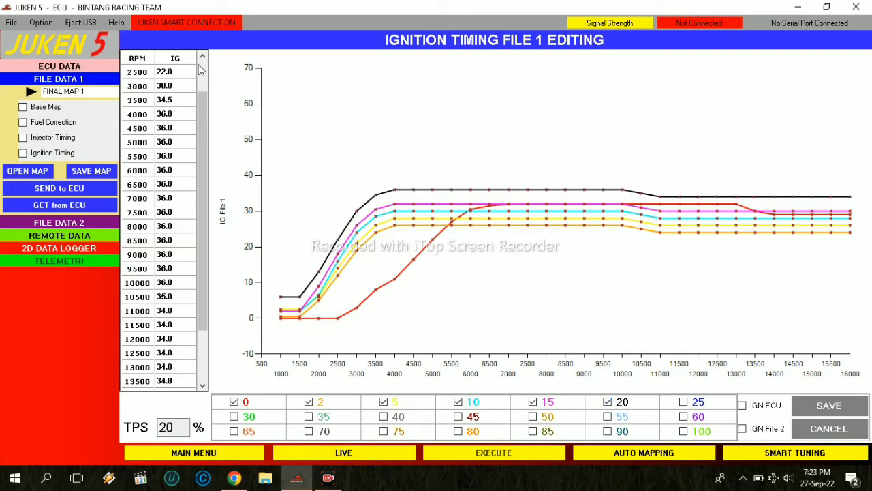
pyautogui.click(141, 61)
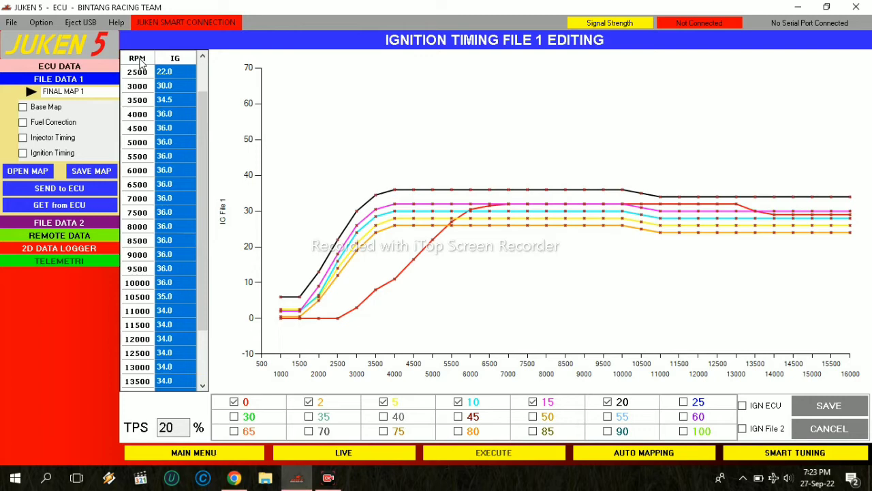
pyautogui.press('-')
pyautogui.press('-')
pyautogui.press('-')
pyautogui.press('-')
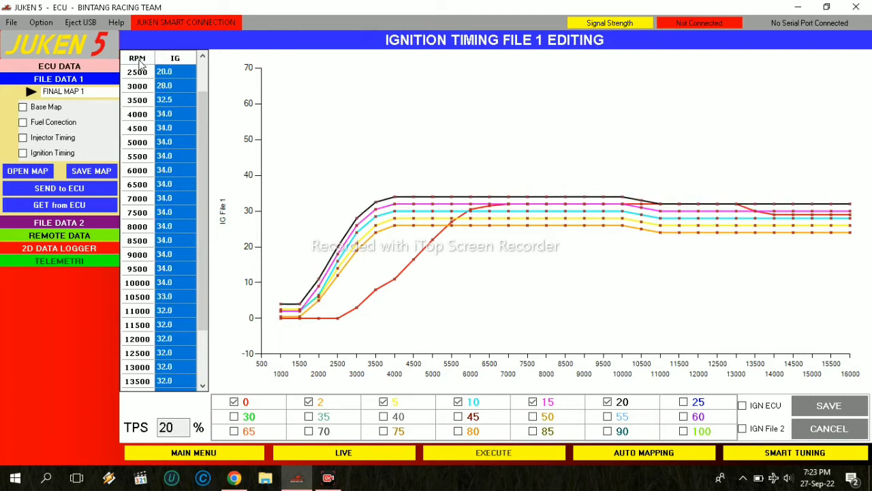
# Show the 25%, 30% and 35% throttle ignition curves on the File 1 graph.
pyautogui.click(684, 403)
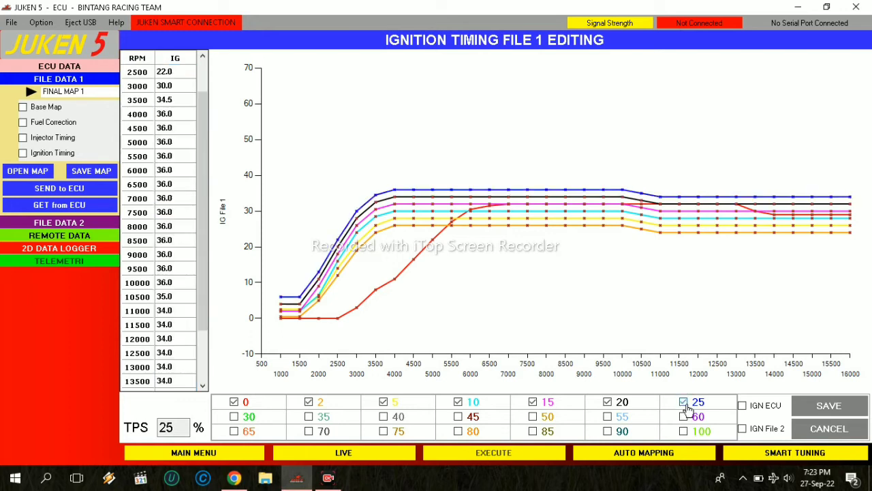
pyautogui.click(235, 418)
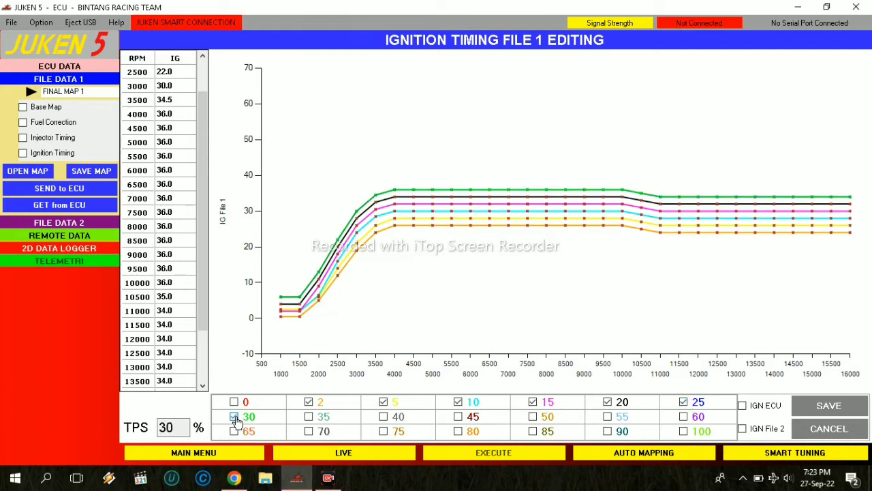
pyautogui.click(310, 417)
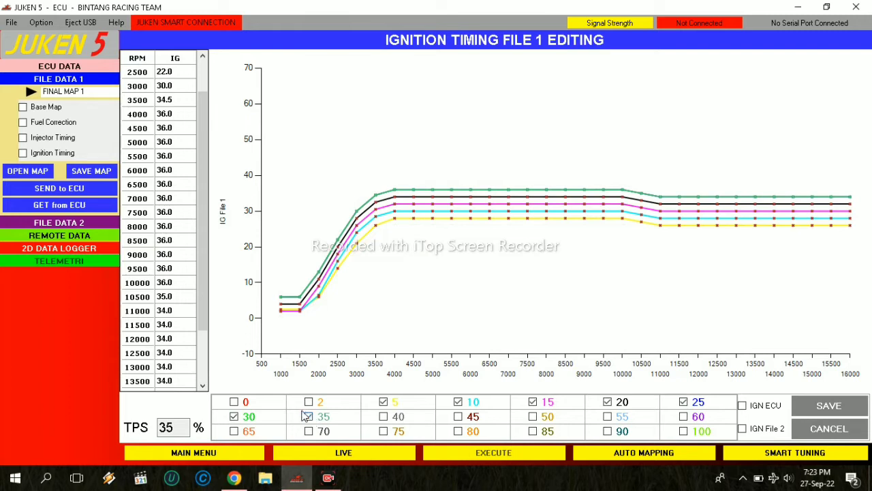
# Switch to Chrome to check the Yamaha NMAX old engine specifications, and return to the JUKEN 5 ignition editor.
pyautogui.moveTo(235, 479)
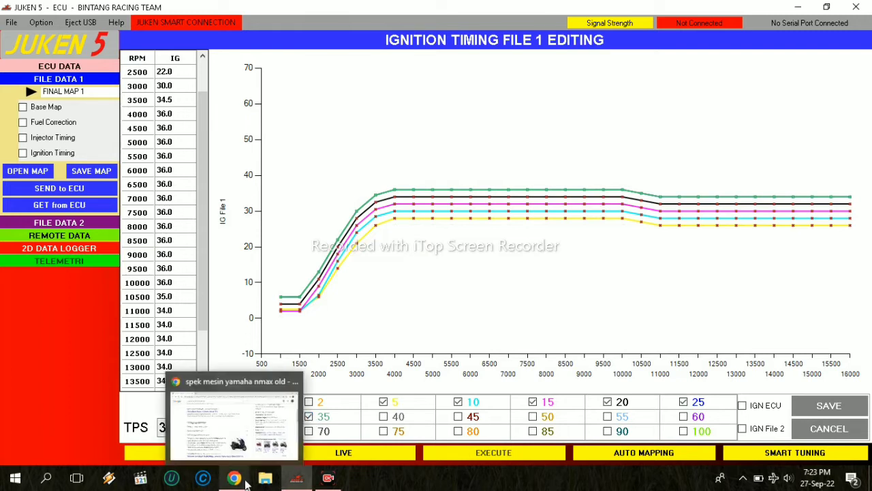
pyautogui.click(242, 431)
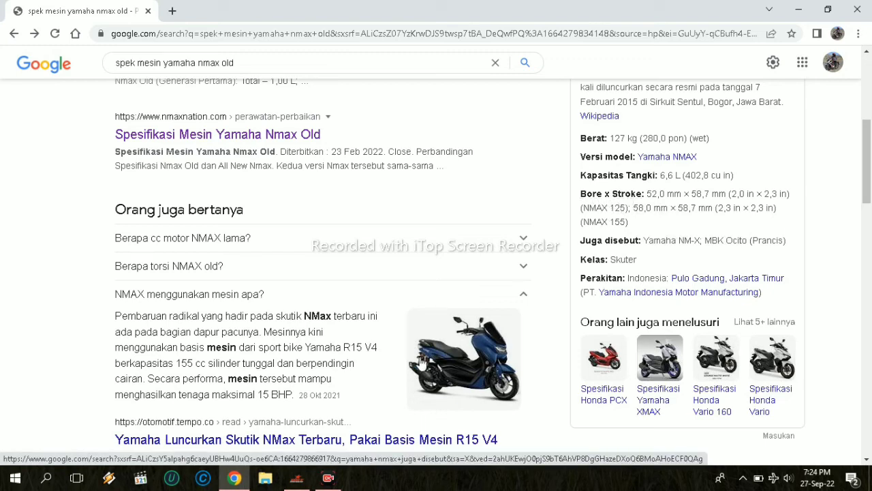
pyautogui.moveTo(296, 478)
pyautogui.click(303, 444)
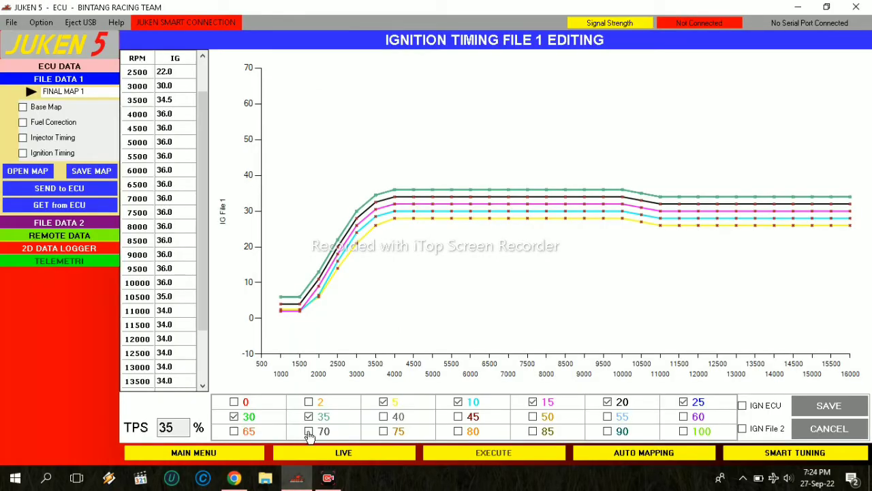
# Show the 40%, 45%, 50%, 55% and 60% throttle ignition curves on the graph.
pyautogui.click(384, 417)
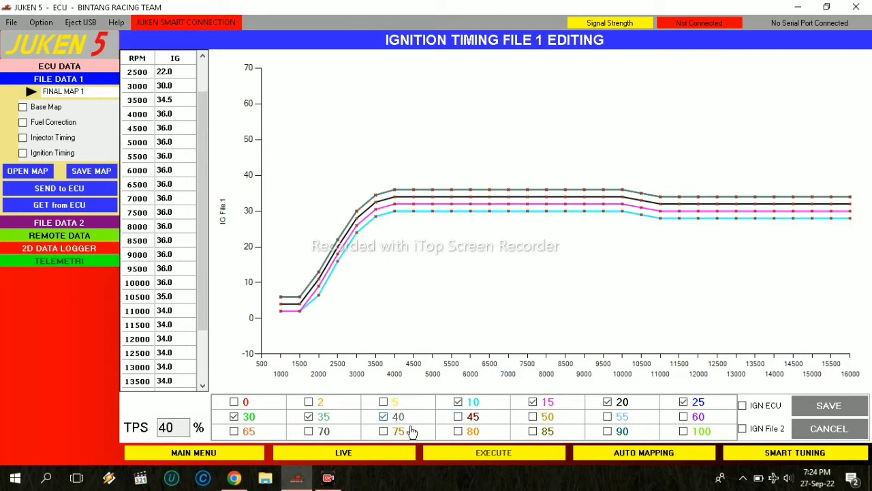
pyautogui.click(459, 416)
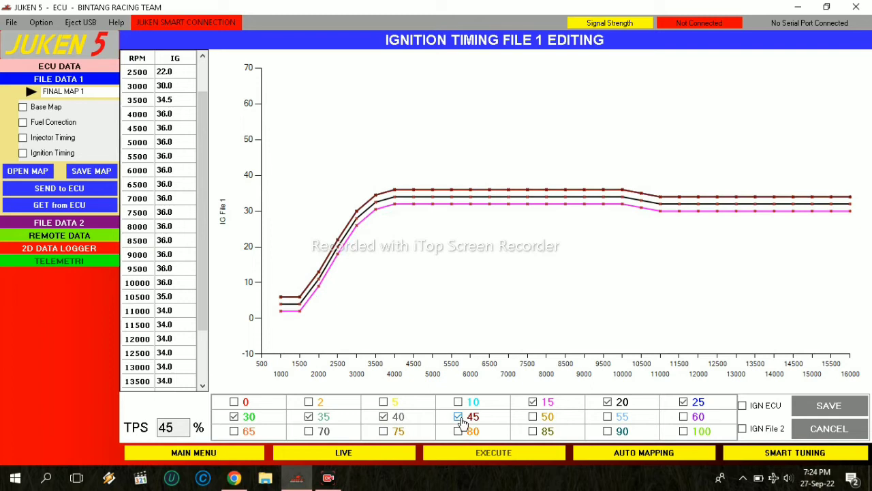
pyautogui.click(533, 416)
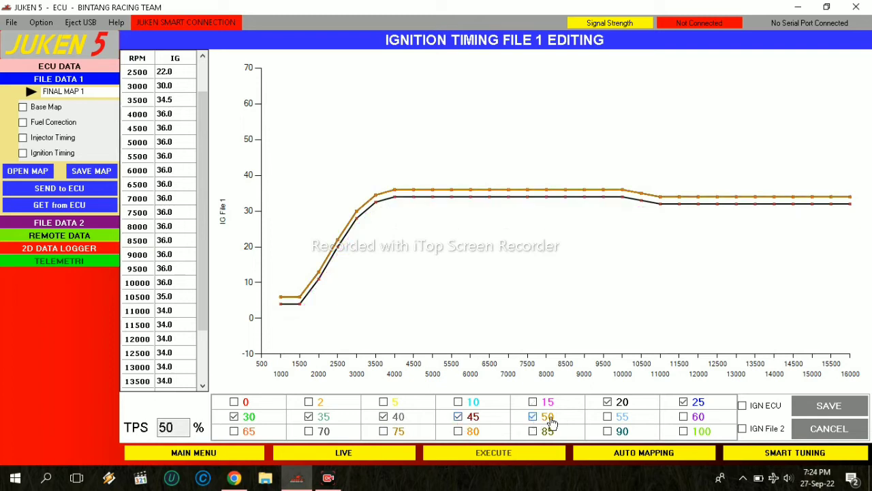
pyautogui.click(607, 416)
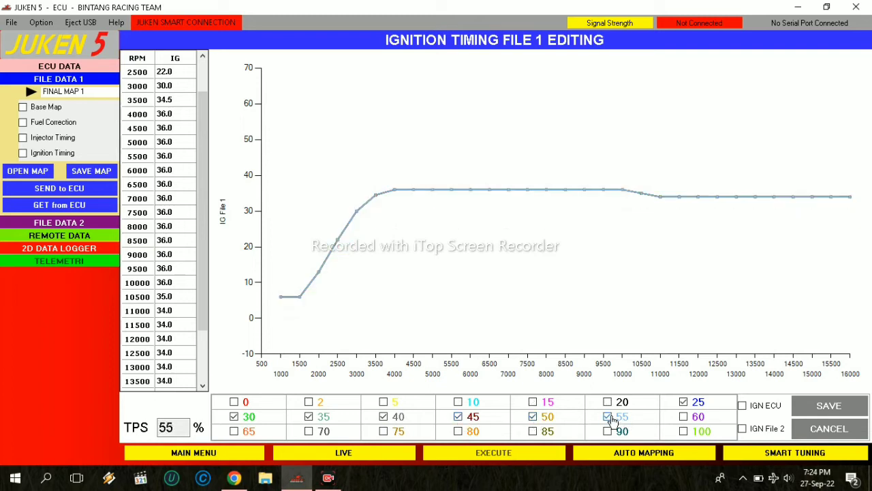
pyautogui.click(684, 417)
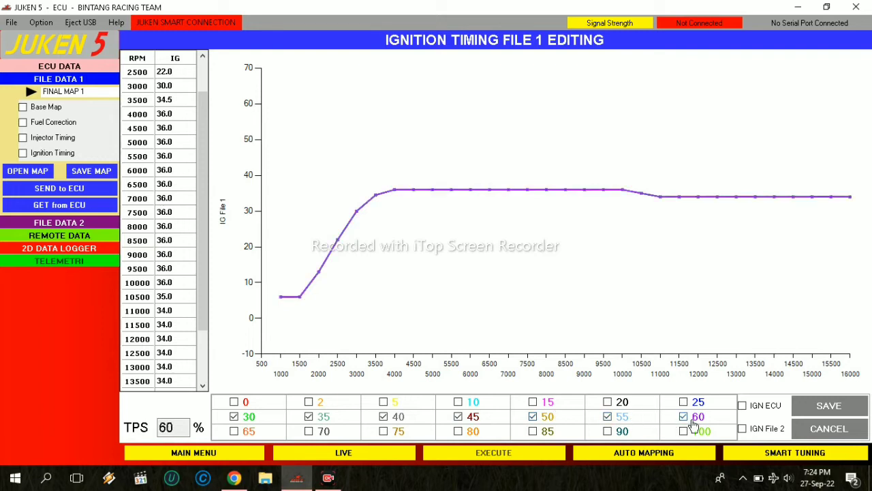
# Compare the 65% and 70% throttle ignition curves with the 60% curve, leaving the 70% curve active for editing.
pyautogui.click(233, 431)
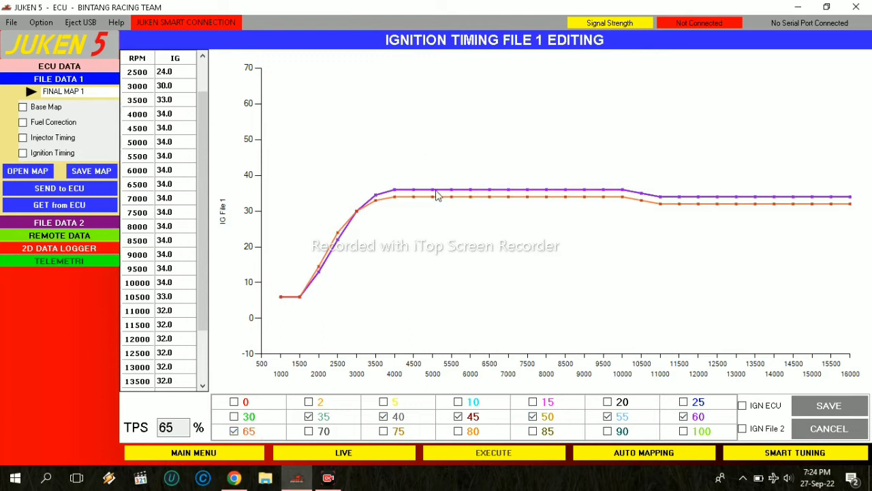
pyautogui.moveTo(439, 199)
pyautogui.click(310, 432)
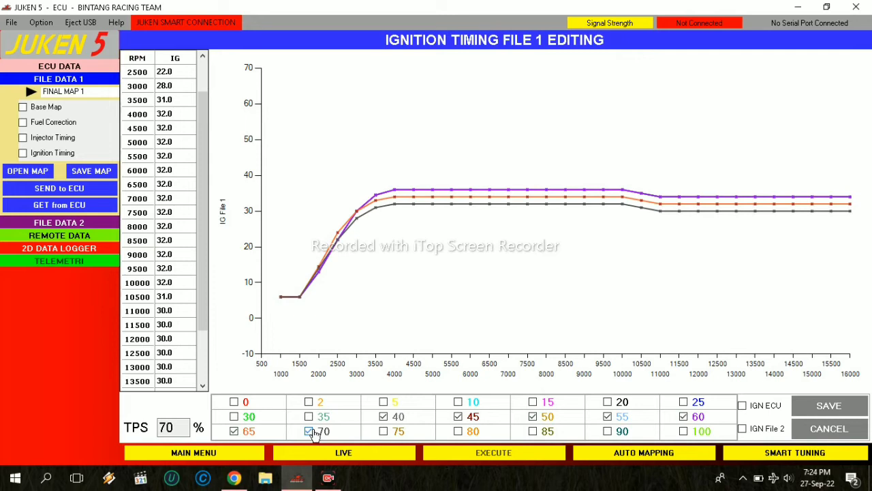
pyautogui.moveTo(451, 212)
pyautogui.click(310, 432)
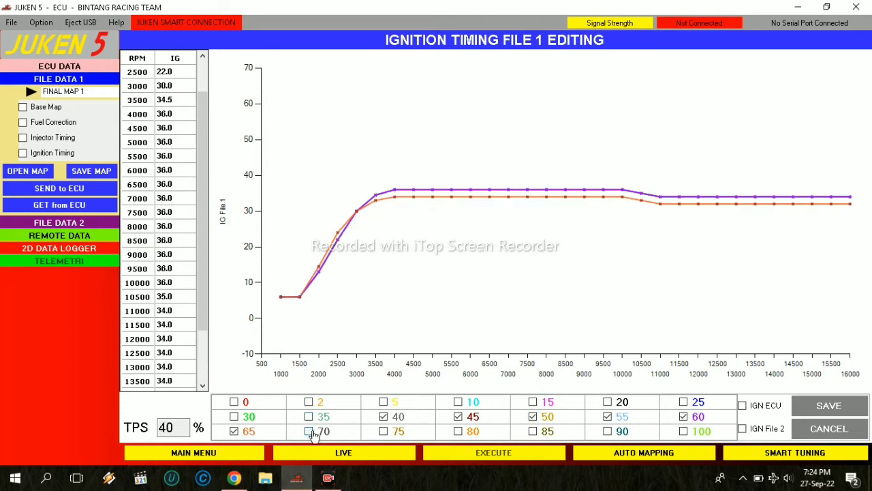
pyautogui.click(234, 431)
pyautogui.click(235, 431)
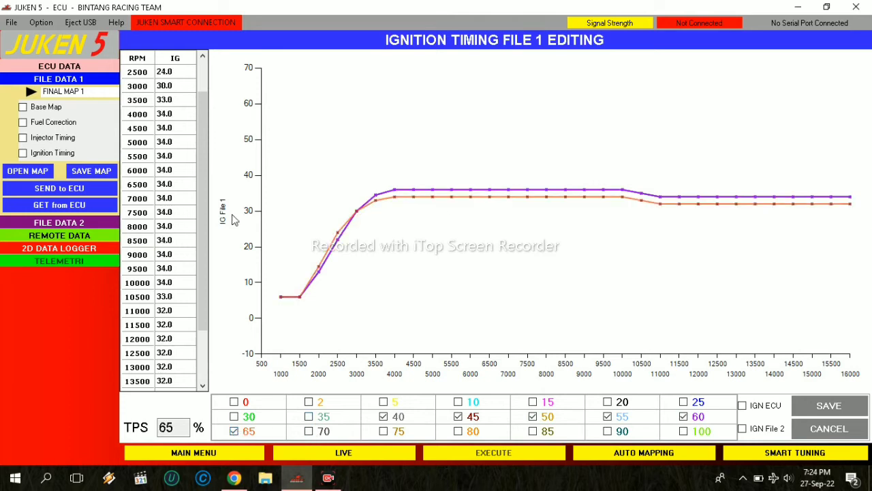
pyautogui.click(311, 432)
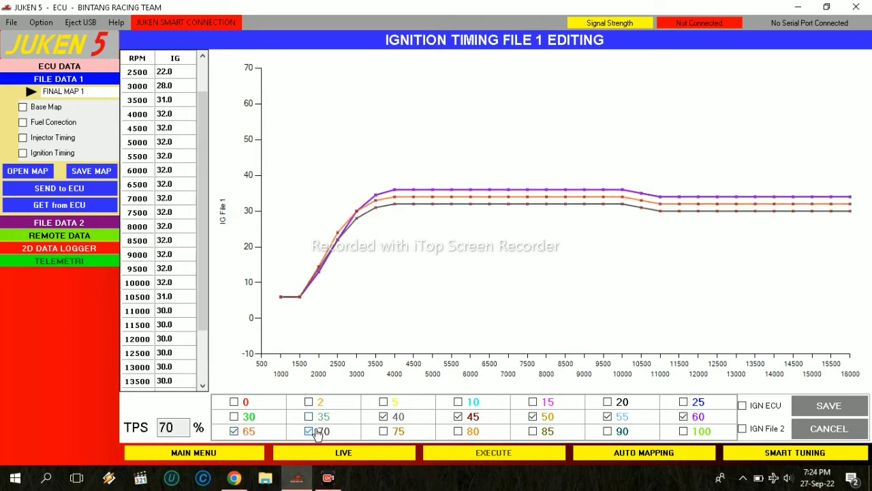
# Raise the whole 70% throttle ignition curve by 2.0 so that 4000 to 10000 RPM sits at 34.0, and show the 75% curve.
pyautogui.click(143, 61)
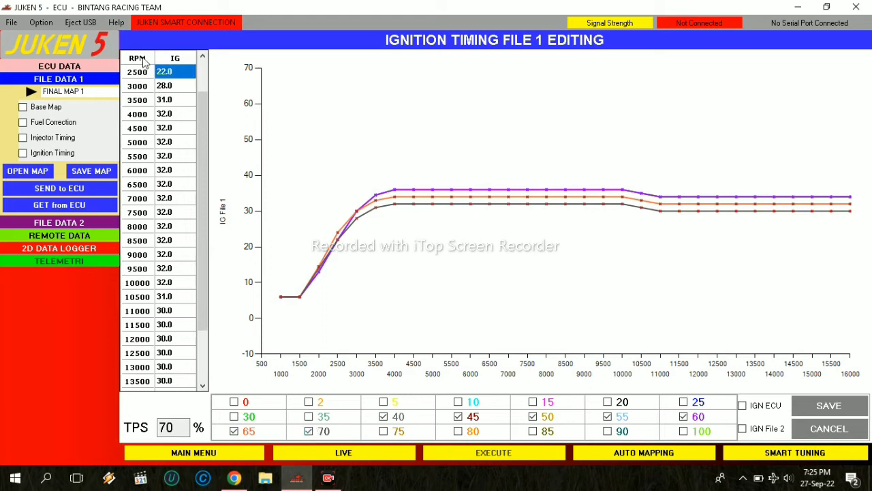
pyautogui.press('+')
pyautogui.press('+')
pyautogui.press('+')
pyautogui.press('+')
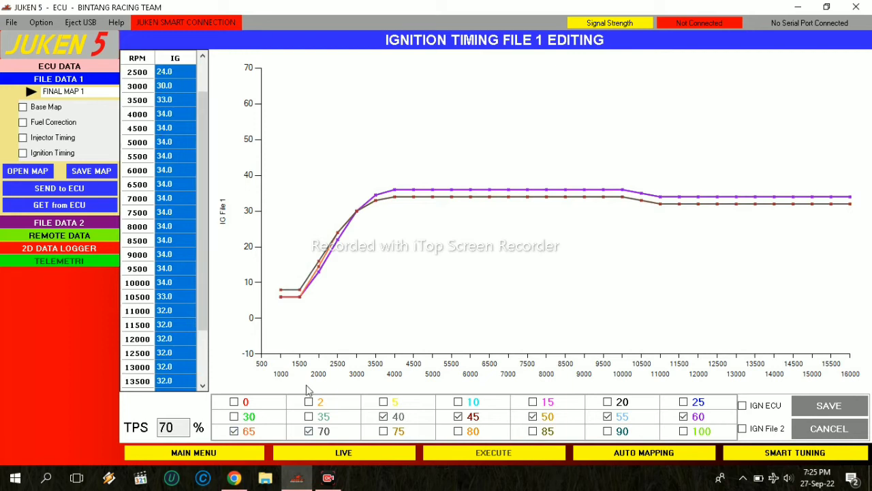
pyautogui.click(383, 430)
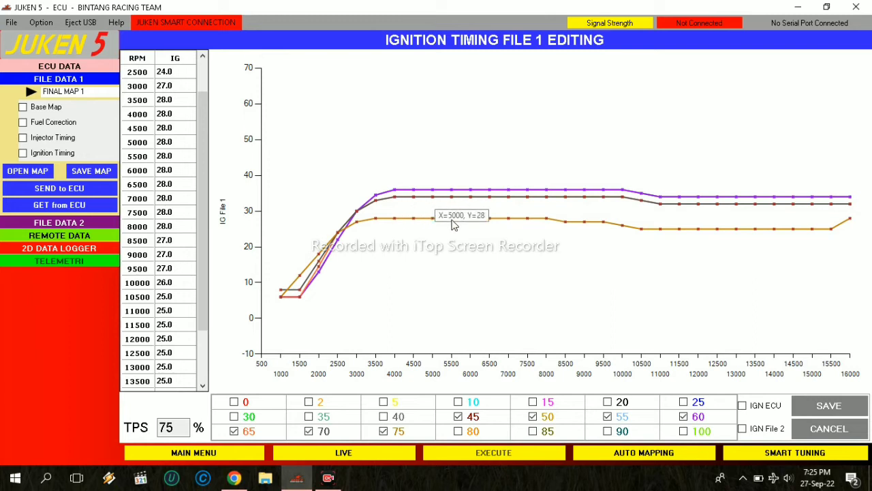
# Examine the File Data 1 fuel corrections in the higher RPM columns, and reopen the ignition timing map for curve editing.
pyautogui.click(49, 122)
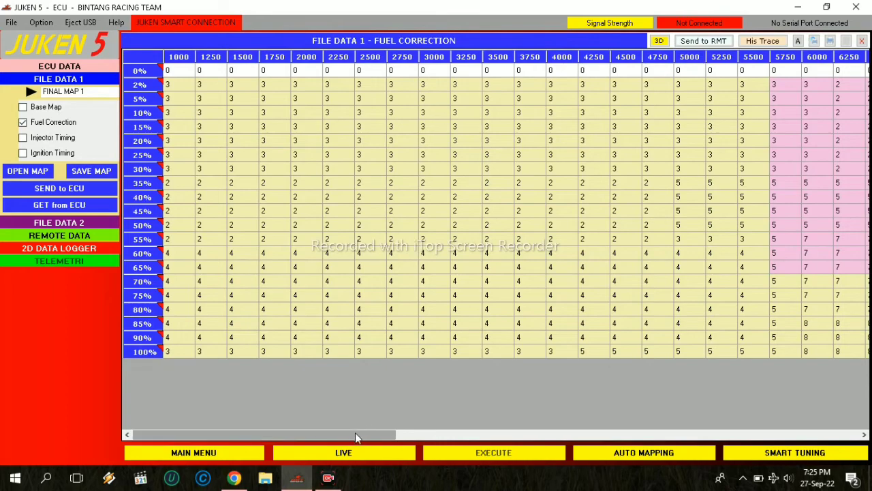
pyautogui.moveTo(355, 432); pyautogui.dragTo(639, 394)
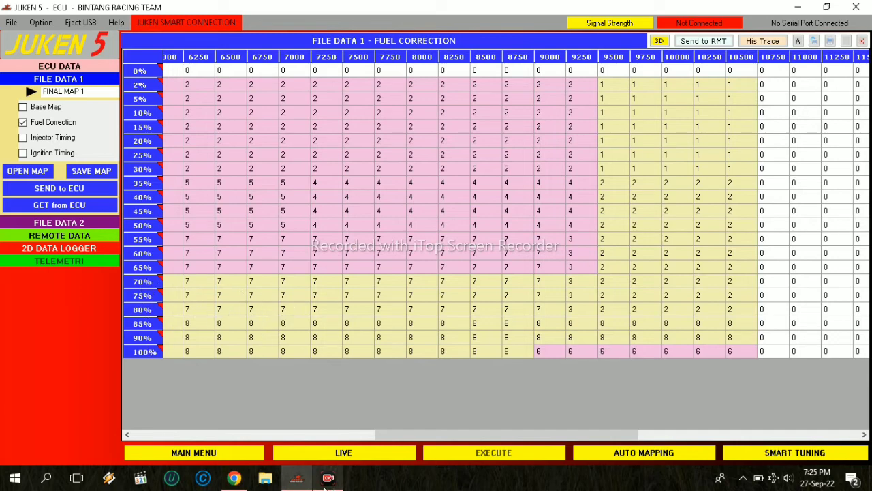
pyautogui.click(51, 153)
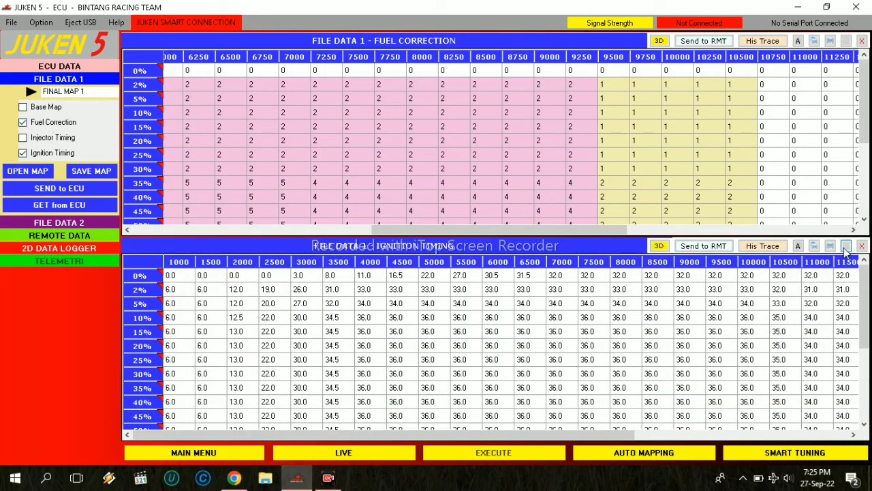
pyautogui.doubleClick(139, 279)
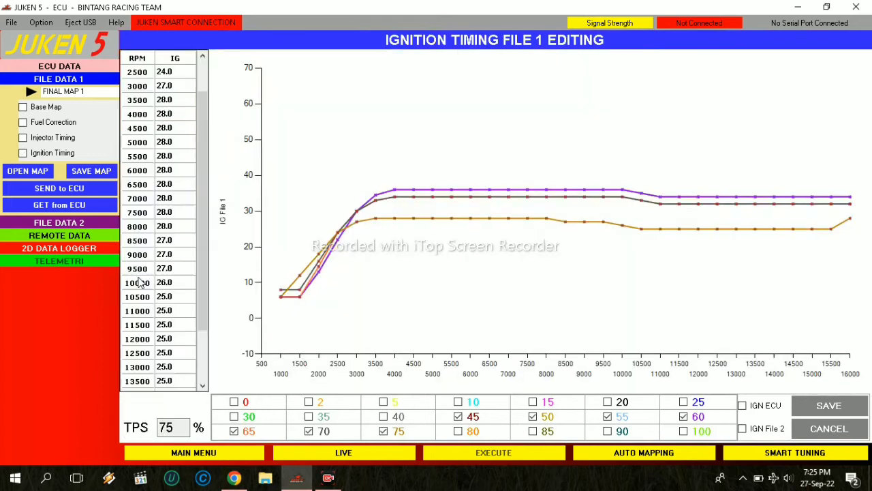
# Show the 2%, 5%, 10%, 15%, 20% and 25% throttle ignition curves alongside the 0% curve.
pyautogui.click(309, 401)
pyautogui.click(383, 402)
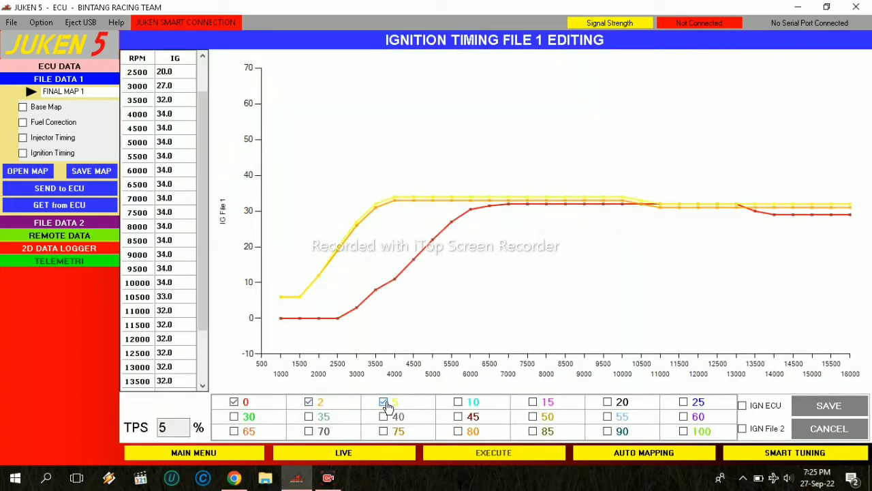
pyautogui.click(458, 402)
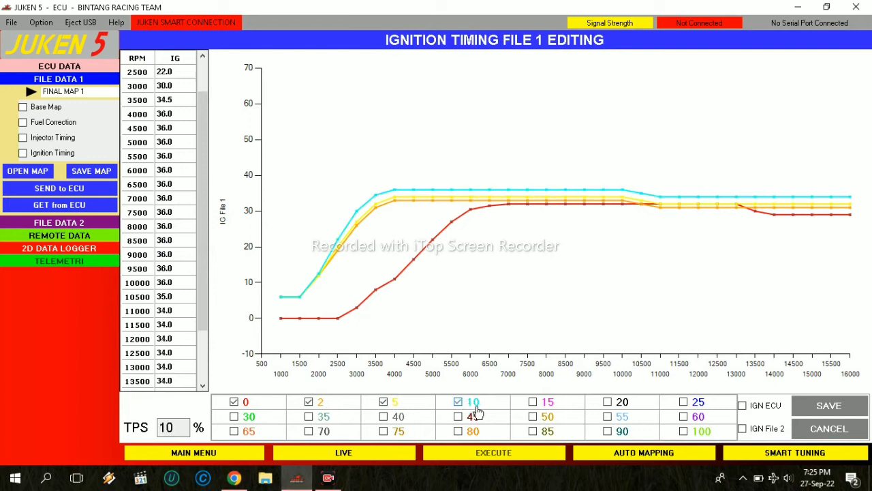
pyautogui.click(535, 403)
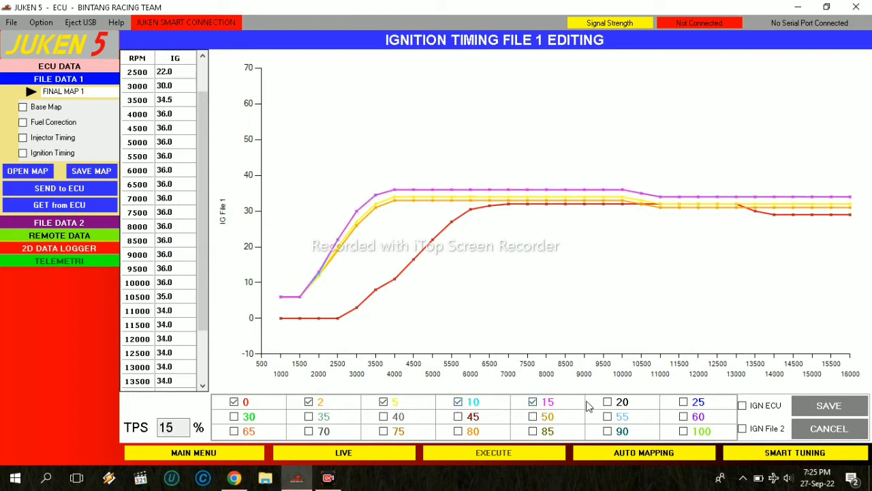
pyautogui.click(607, 403)
pyautogui.click(696, 404)
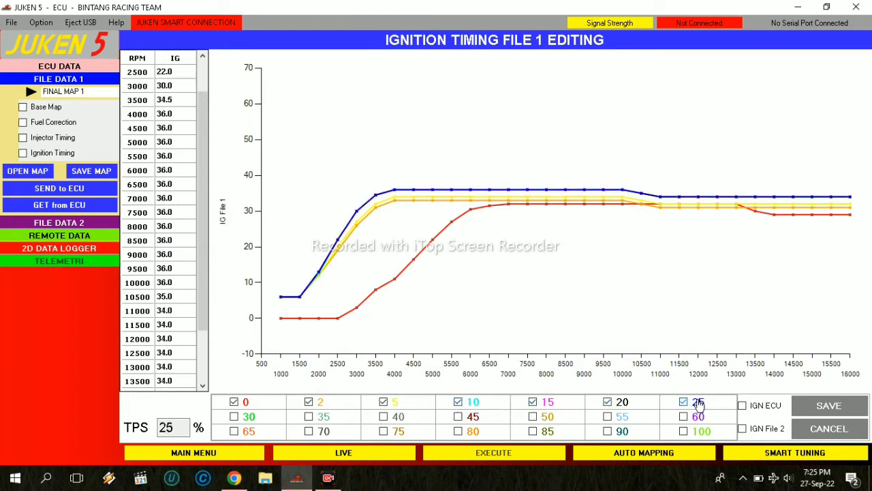
# Hide the 0% to 25% throttle curves, leaving only the 65% ignition curve displayed with all its points selected.
pyautogui.click(234, 402)
pyautogui.click(308, 402)
pyautogui.click(459, 402)
pyautogui.click(533, 402)
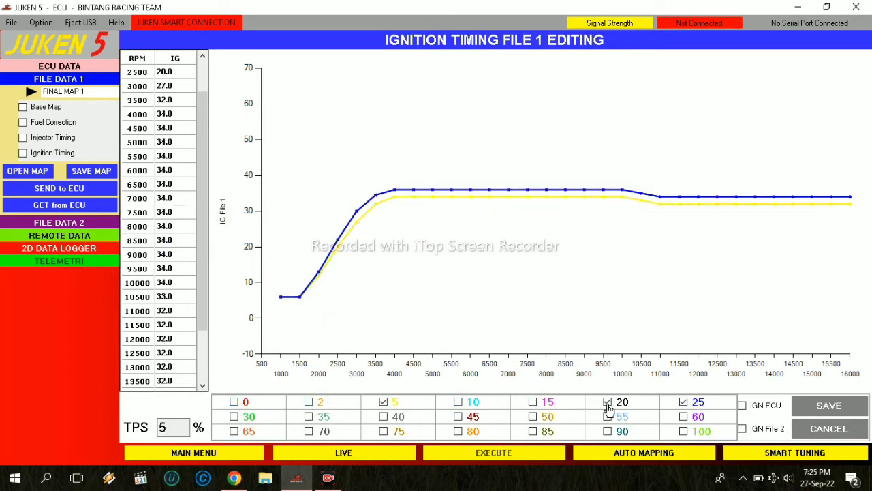
pyautogui.click(608, 402)
pyautogui.click(684, 402)
pyautogui.click(233, 431)
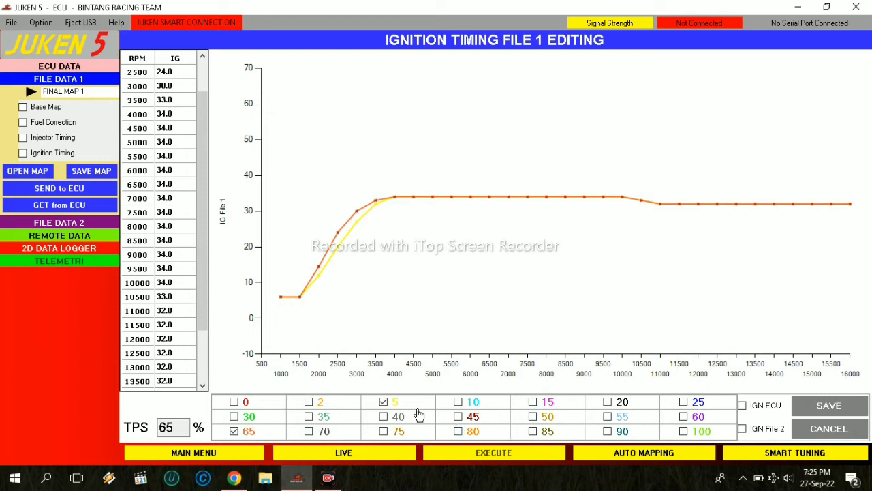
pyautogui.click(397, 404)
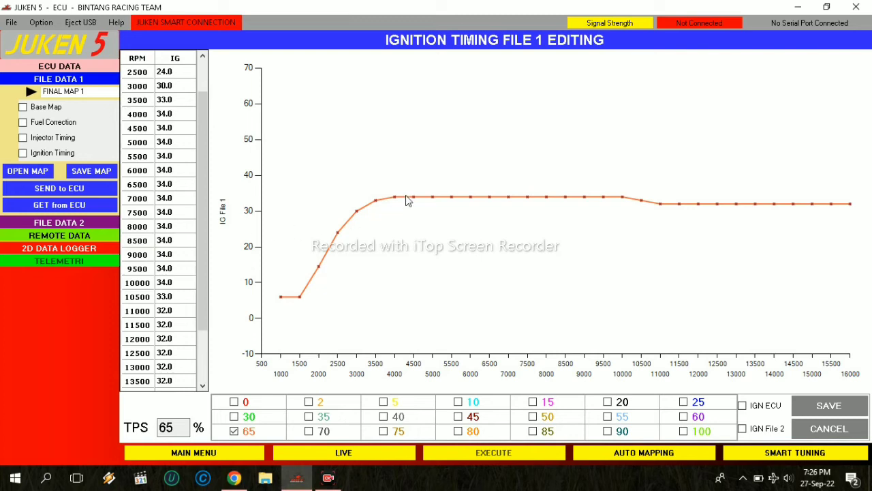
pyautogui.click(144, 60)
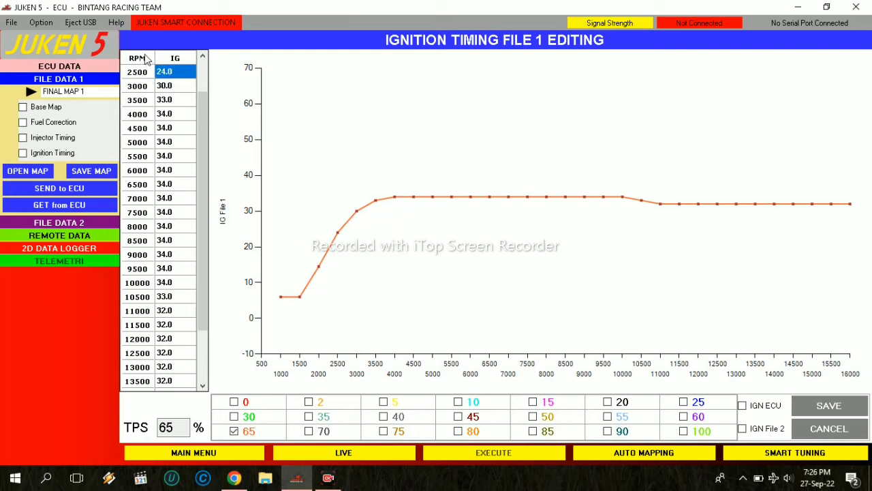
pyautogui.click(144, 60)
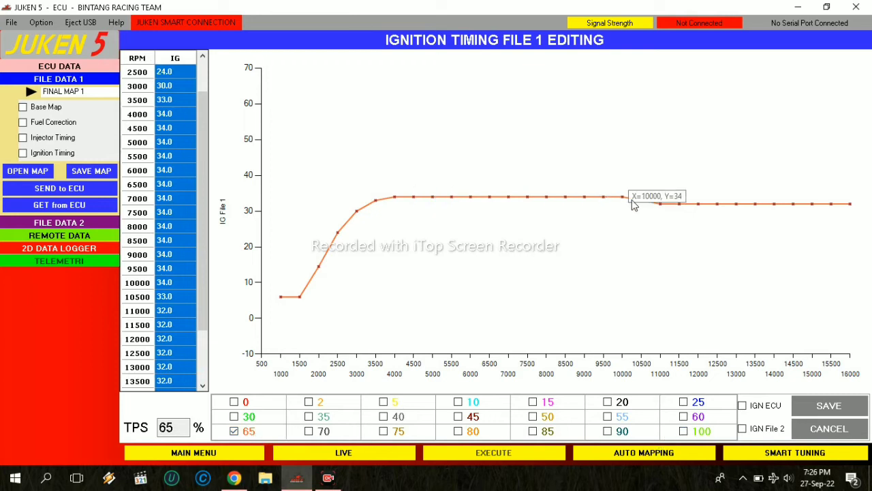
# Show the 70%, 75%, 80%, 85%, 90% and 100% throttle ignition curves alongside the 65% curve.
pyautogui.click(325, 431)
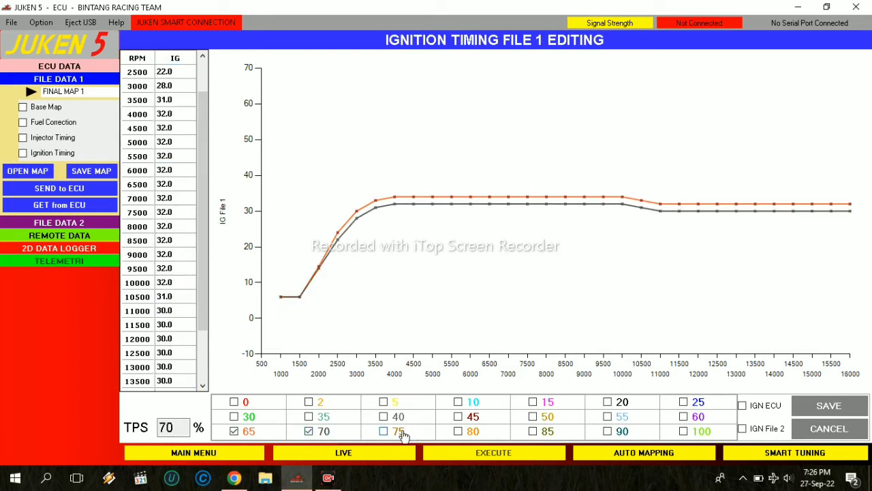
pyautogui.click(401, 434)
pyautogui.click(463, 432)
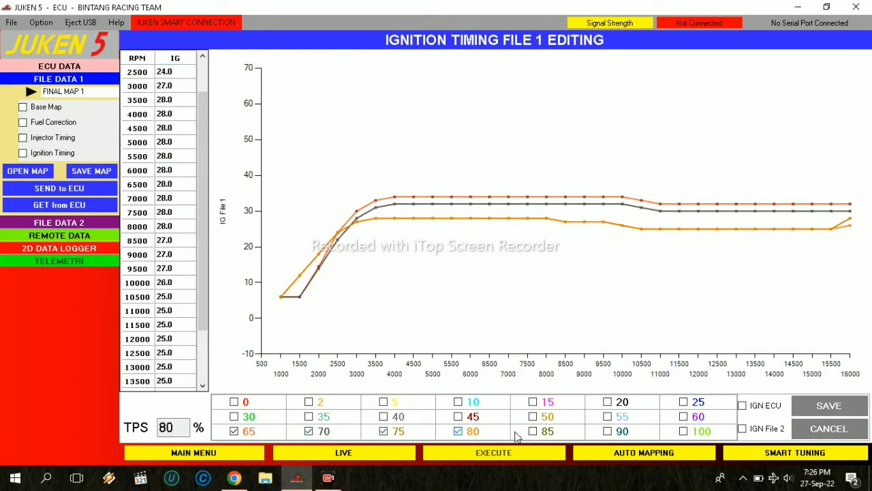
pyautogui.click(552, 436)
pyautogui.click(607, 435)
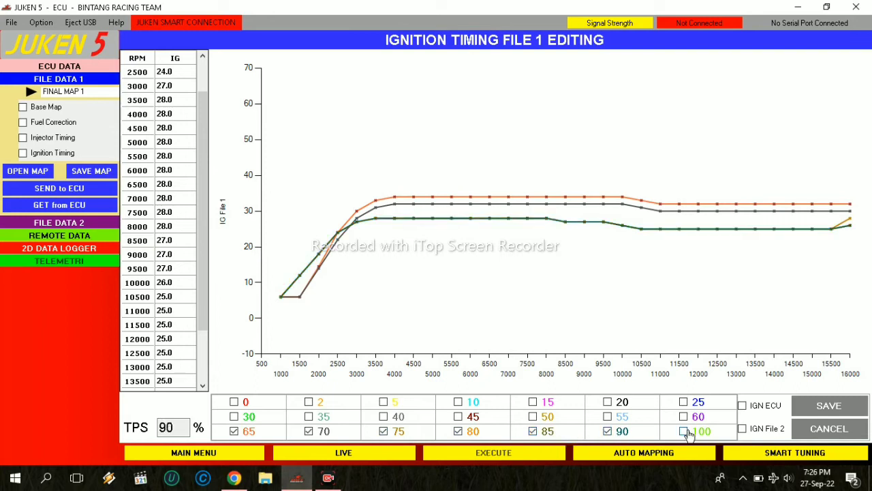
pyautogui.click(685, 433)
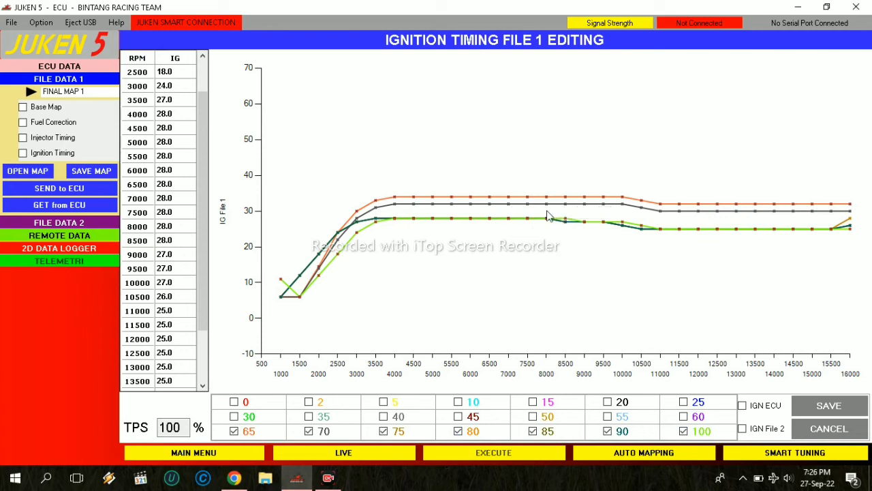
pyautogui.moveTo(543, 222)
pyautogui.click(344, 452)
pyautogui.click(354, 449)
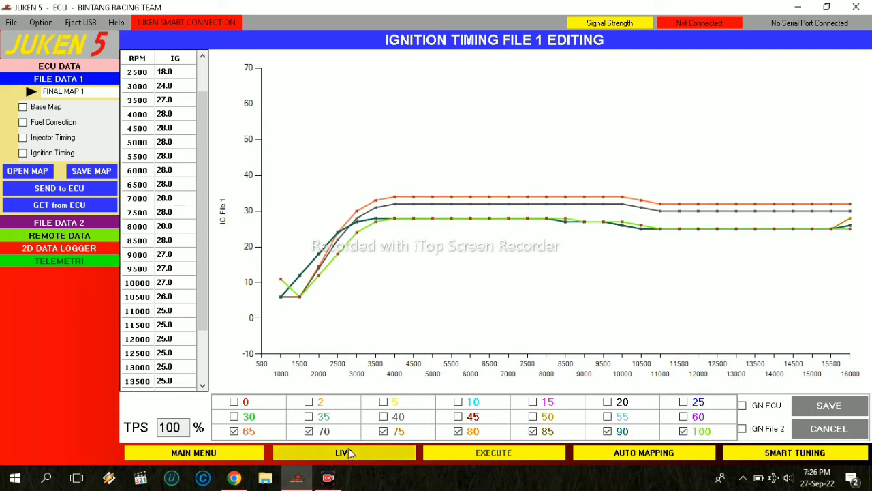
# Raise all points of the 70% throttle ignition curve by 2.0 so that 4000 to 10000 RPM sits at 34.0.
pyautogui.click(319, 433)
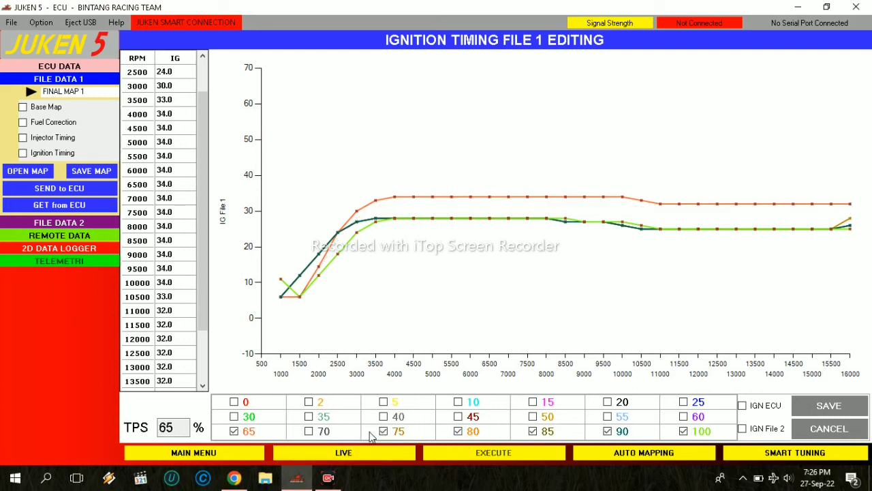
pyautogui.click(320, 432)
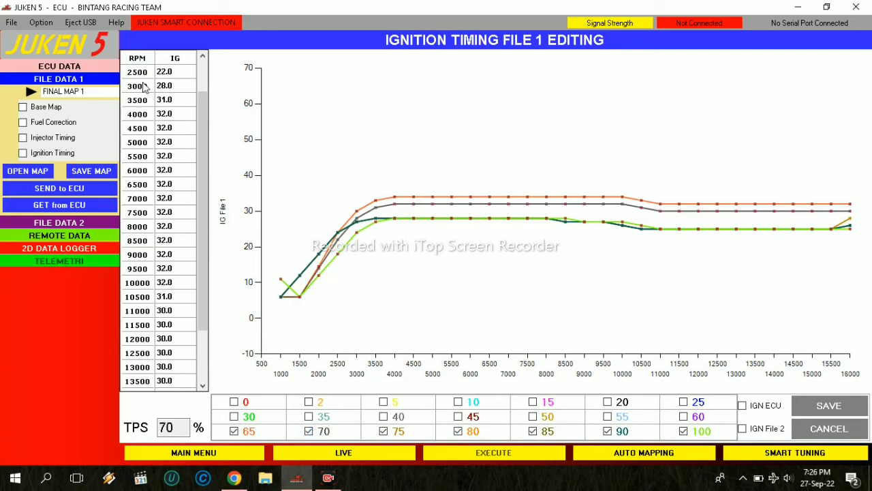
pyautogui.click(141, 55)
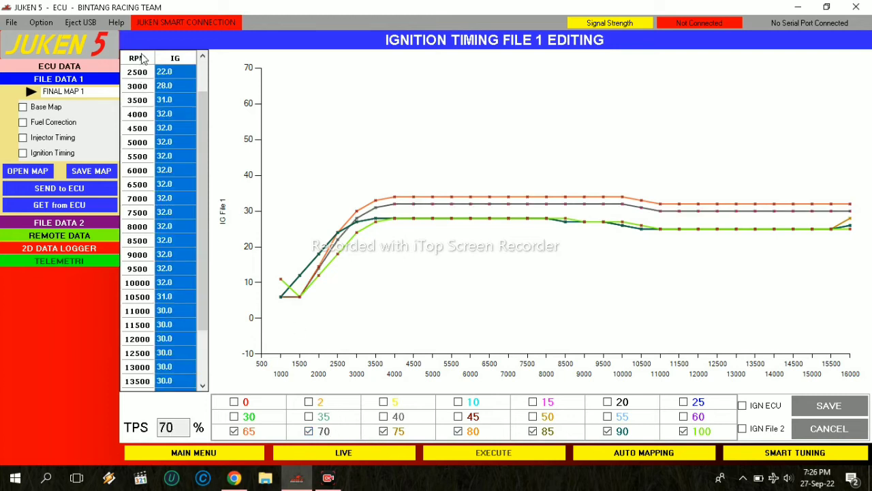
pyautogui.press('+')
pyautogui.press('-')
pyautogui.press('-')
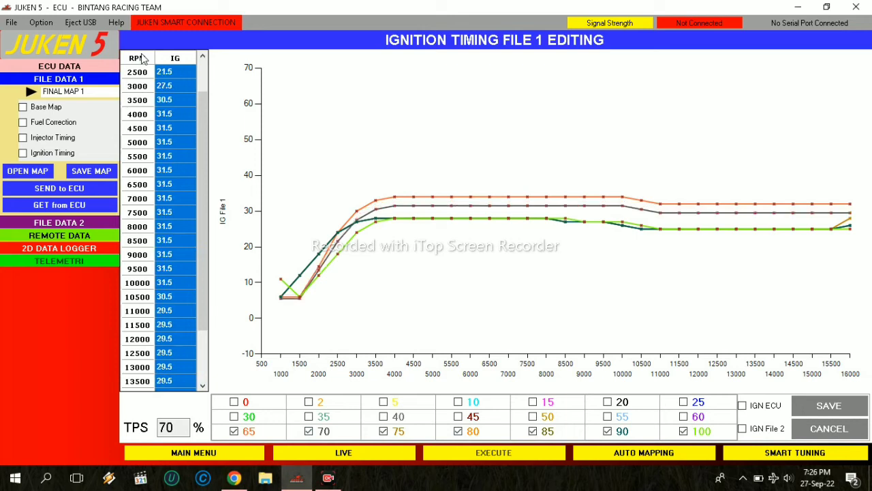
pyautogui.press('+')
pyautogui.press('+')
pyautogui.press('+')
pyautogui.press('+')
pyautogui.press('+')
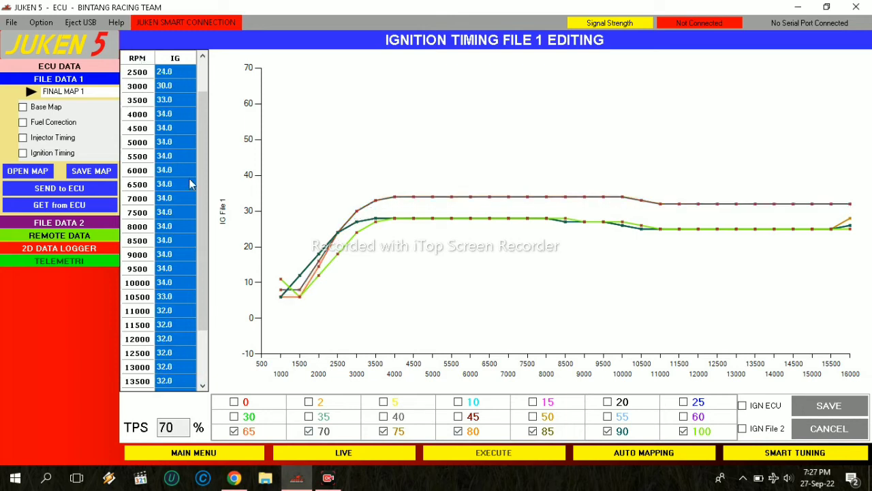
# Hide the 65% and 70% throttle ignition curves and show the 50% curve for comparison with the higher throttle curves.
pyautogui.click(322, 433)
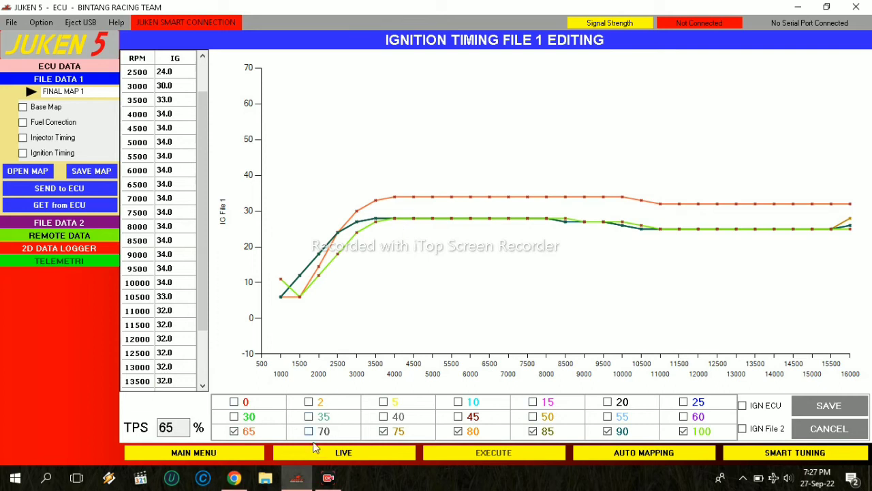
pyautogui.click(532, 417)
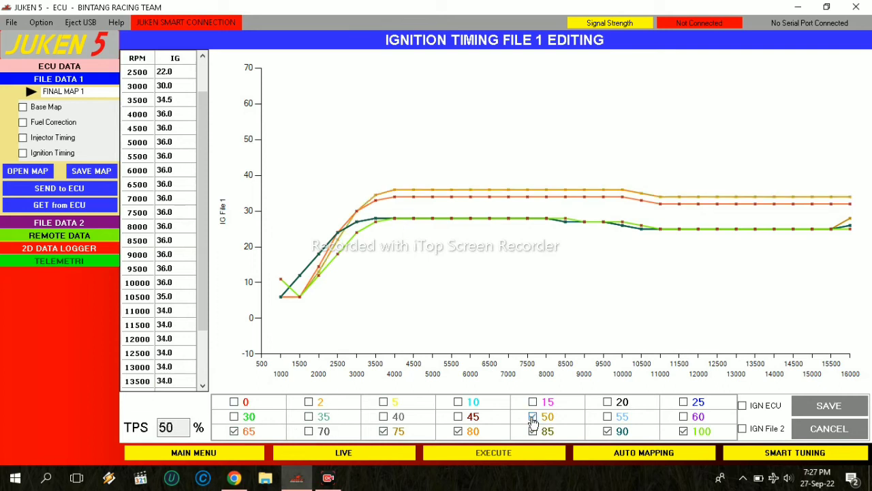
pyautogui.click(607, 417)
pyautogui.click(607, 417)
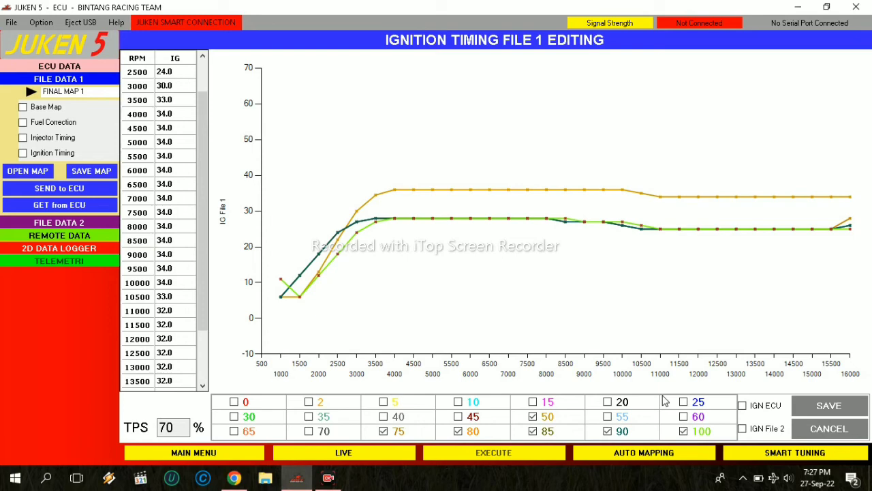
# Leave the ignition curve editor and review File Data 1's injector timing, fuel correction and ignition timing tables.
pyautogui.click(23, 138)
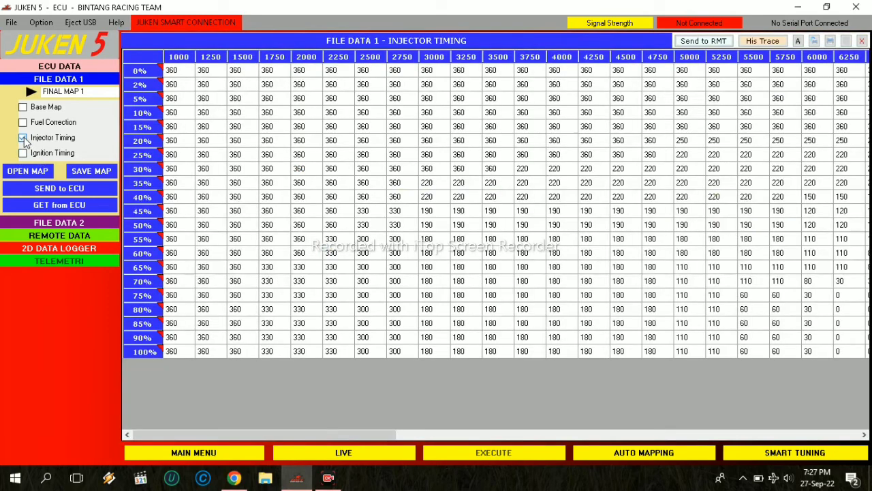
pyautogui.click(23, 138)
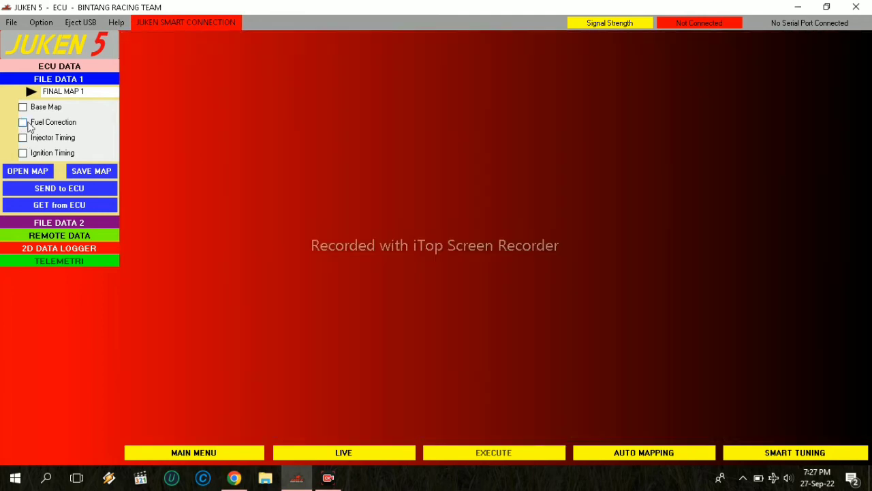
pyautogui.click(24, 123)
pyautogui.click(23, 123)
pyautogui.click(23, 153)
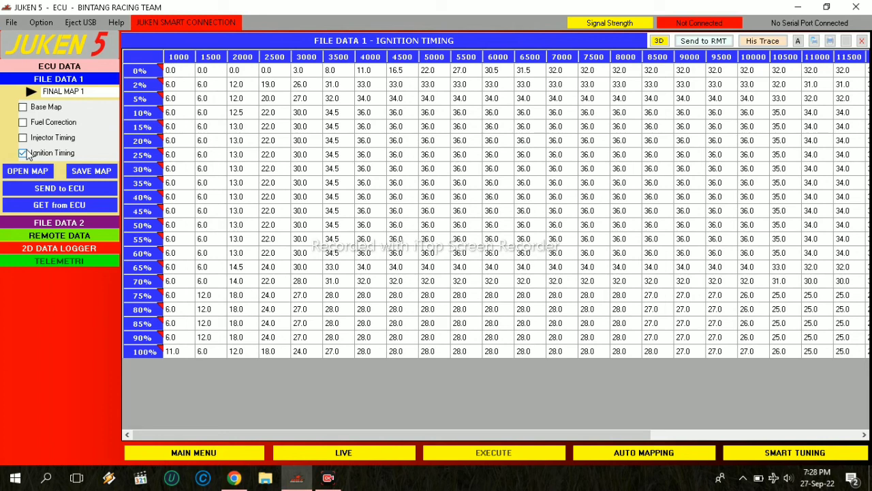
pyautogui.click(24, 154)
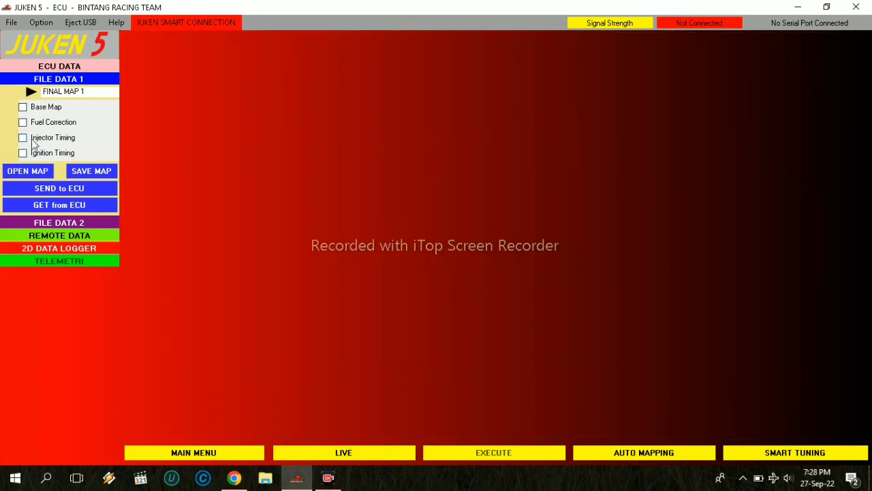
# Review the File Data 1 injector timing and base map tables, and return to the fuel injection tuning overview.
pyautogui.click(28, 139)
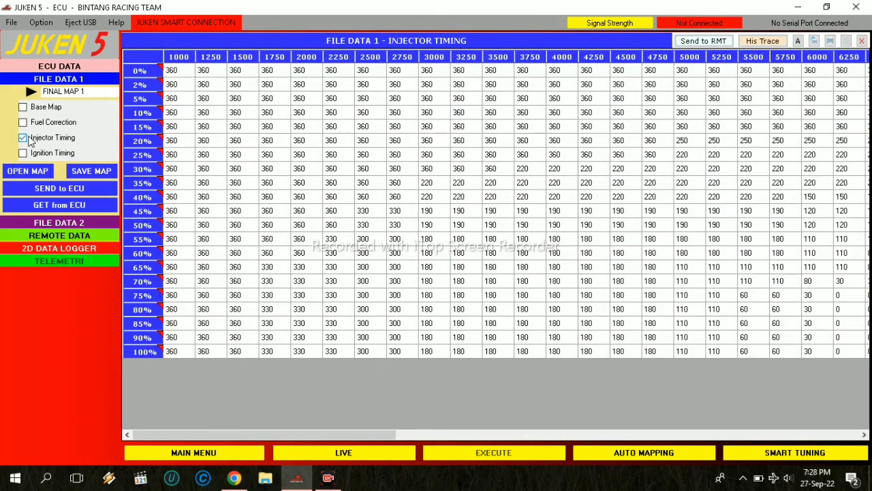
pyautogui.click(24, 139)
pyautogui.click(27, 140)
pyautogui.click(25, 138)
pyautogui.click(23, 109)
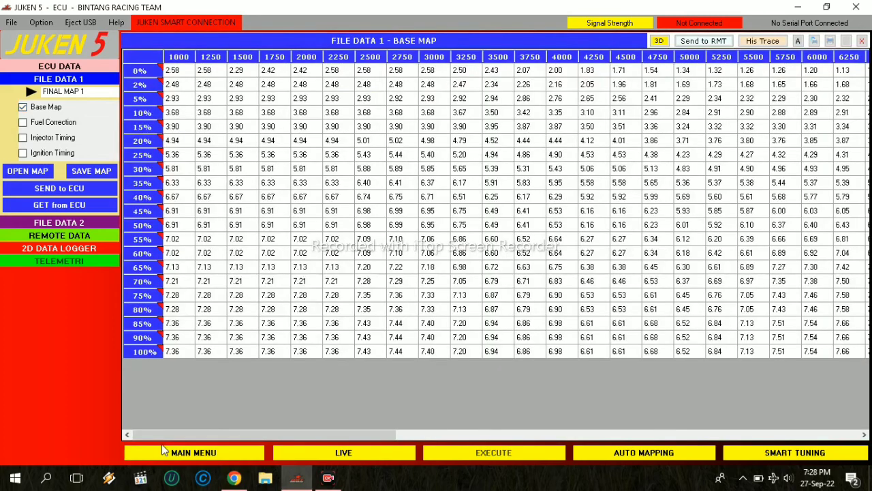
pyautogui.click(168, 454)
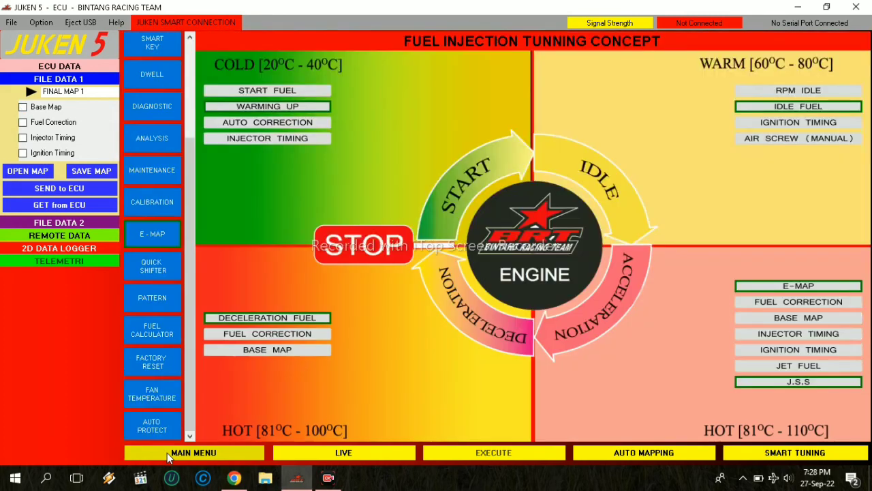